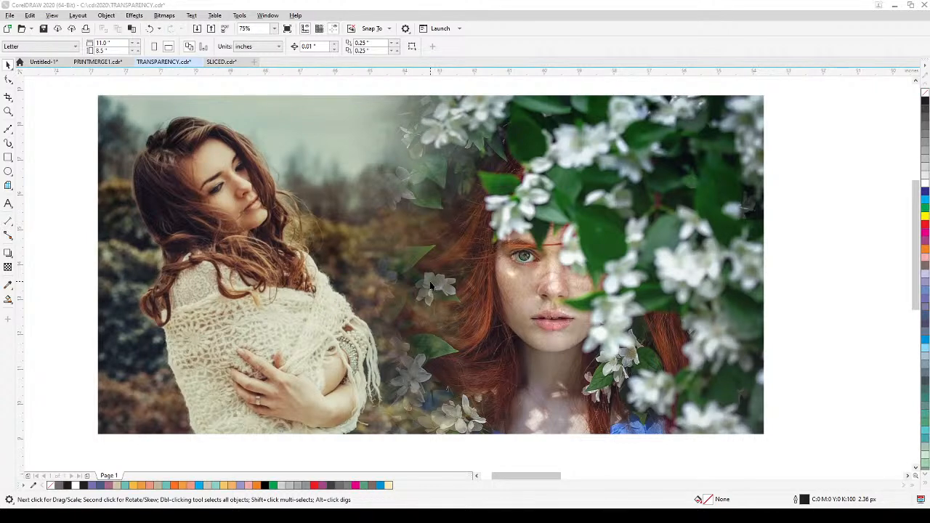
Step: Move the photo of the woman in the shawl to the right so it overlaps beneath the red-haired woman's flower photo
scroll(431, 286, "down", 2)
left_click_drag(431, 286, 472, 177)
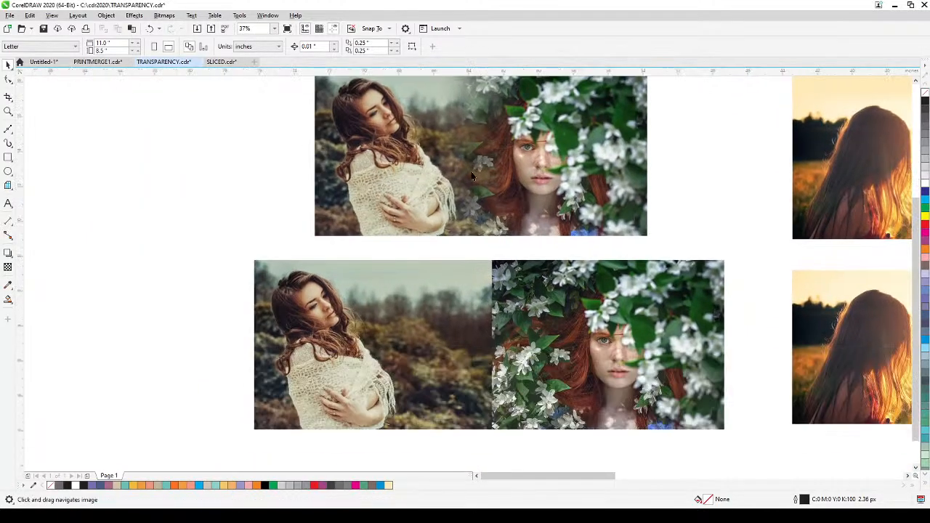
left_click(8, 111)
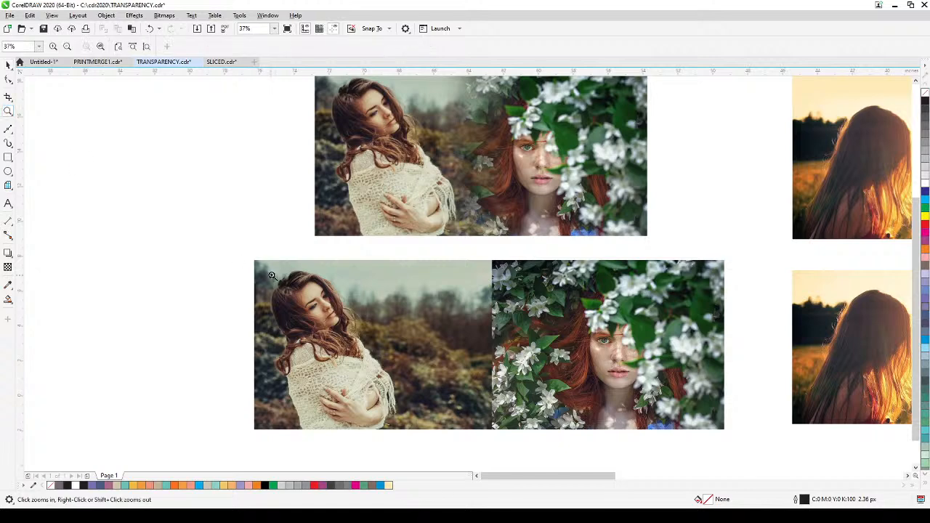
left_click_drag(237, 252, 724, 430)
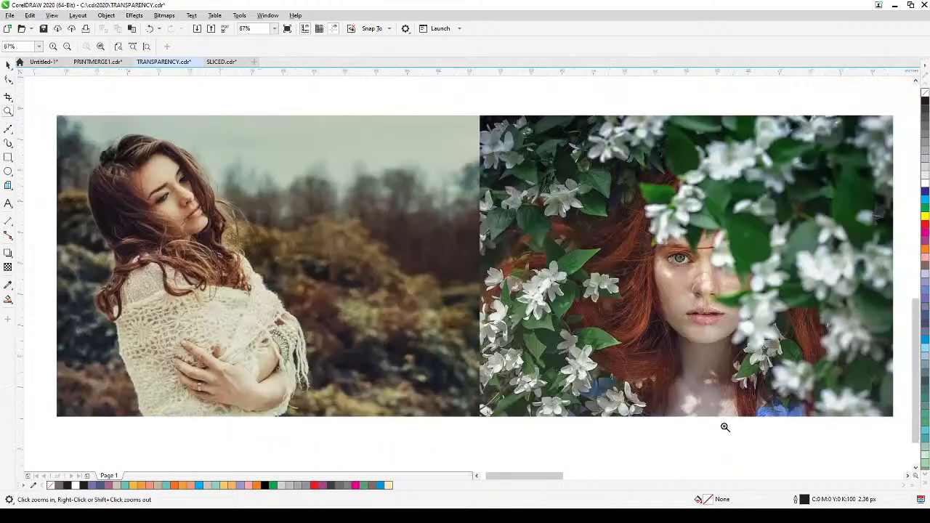
left_click(8, 65)
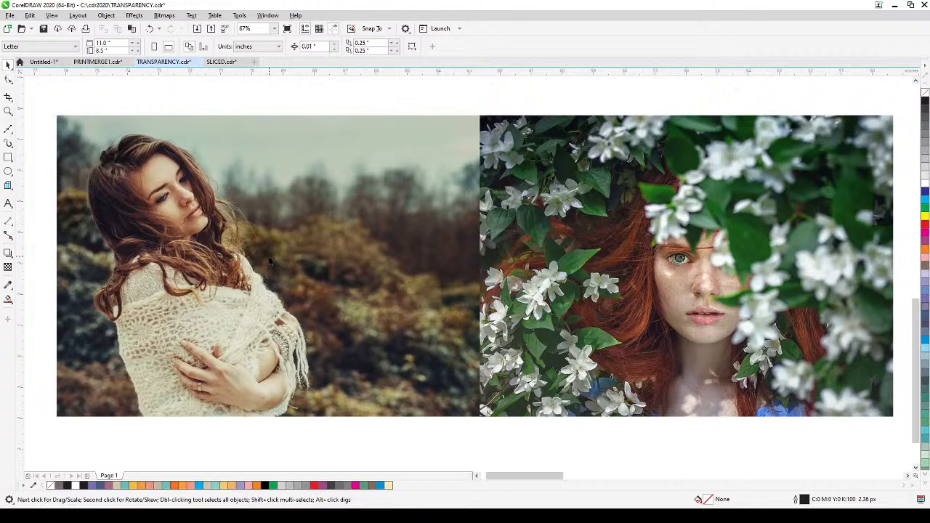
left_click_drag(269, 258, 417, 263)
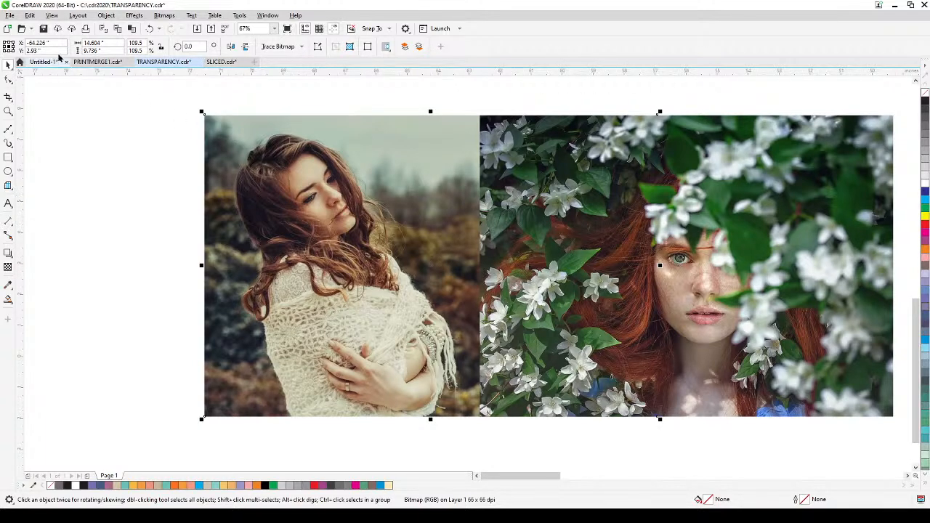
Step: Check how the two photos overlap in Wireframe view, and return to the full-colour view
left_click(52, 15)
left_click(56, 29)
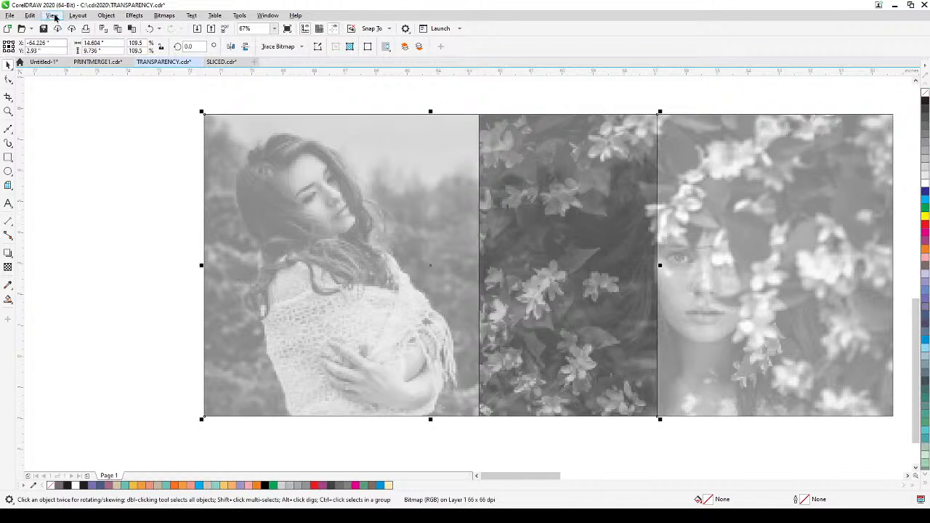
left_click(52, 16)
left_click(63, 48)
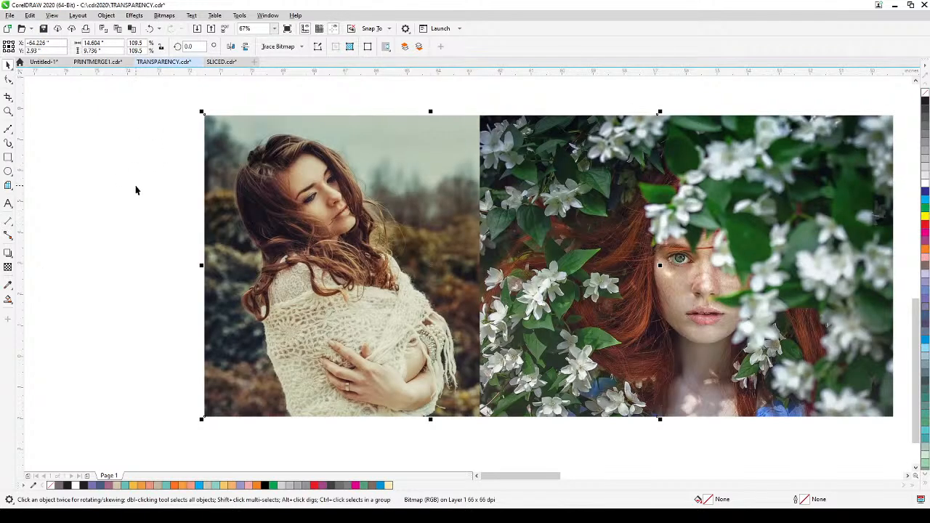
Step: Apply a linear fountain transparency to the flower photo, fading its left side into the shawl photo, and fine-tune both gradient ends
left_click_drag(147, 211, 101, 213)
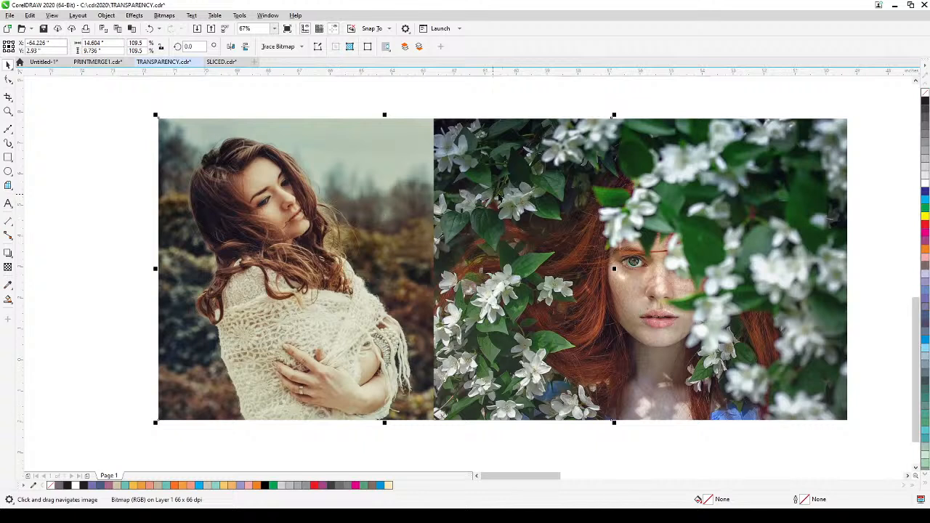
left_click(524, 160)
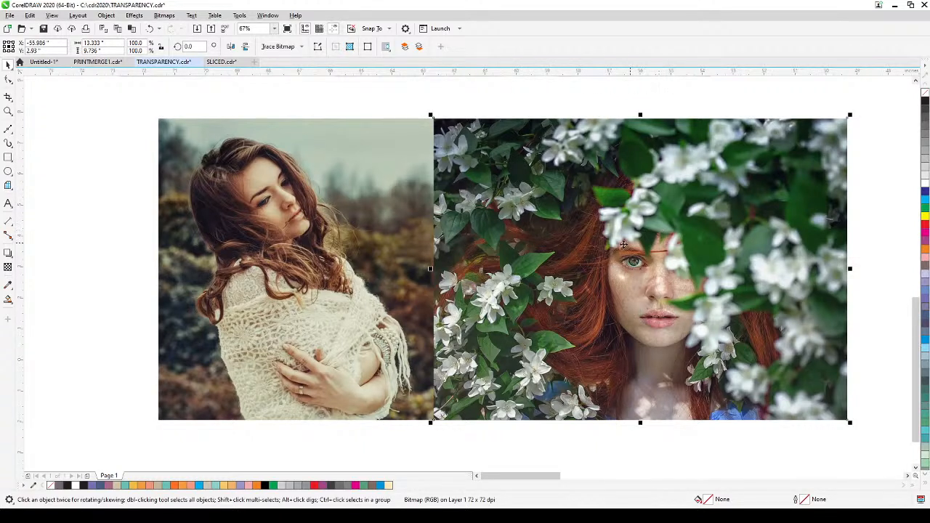
left_click(8, 267)
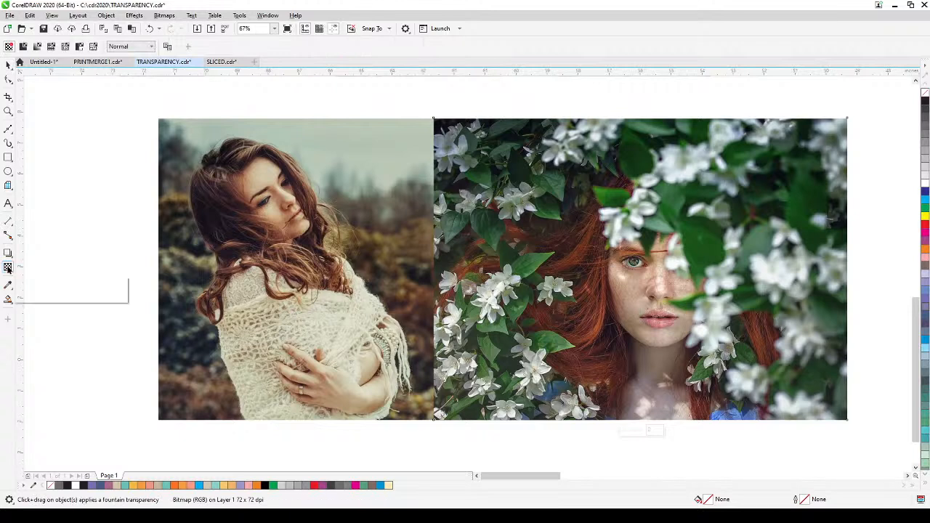
left_click_drag(584, 275, 441, 275)
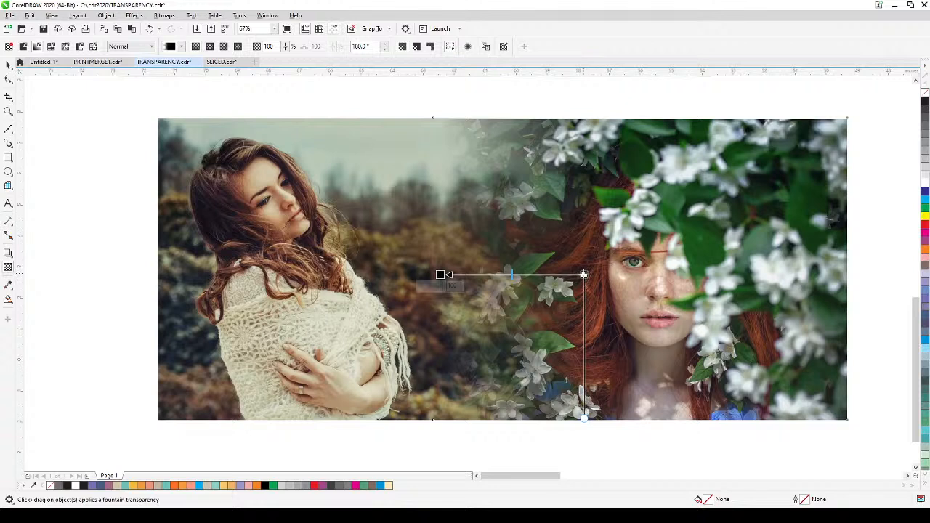
left_click_drag(584, 275, 588, 274)
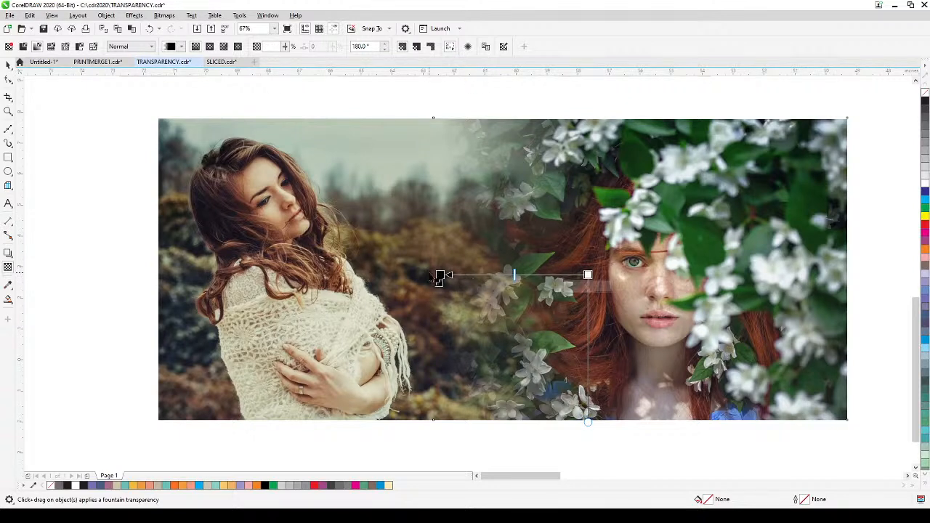
left_click_drag(439, 278, 450, 274)
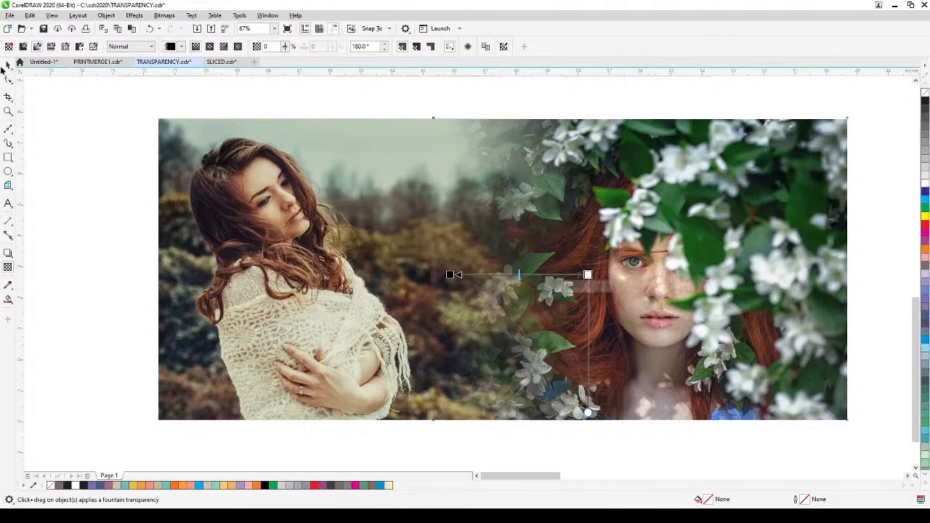
left_click(7, 65)
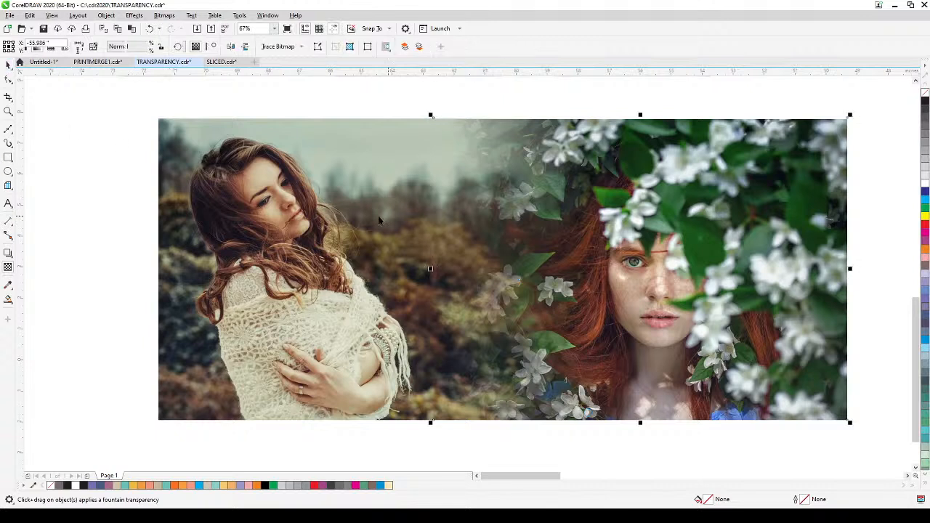
left_click(75, 256)
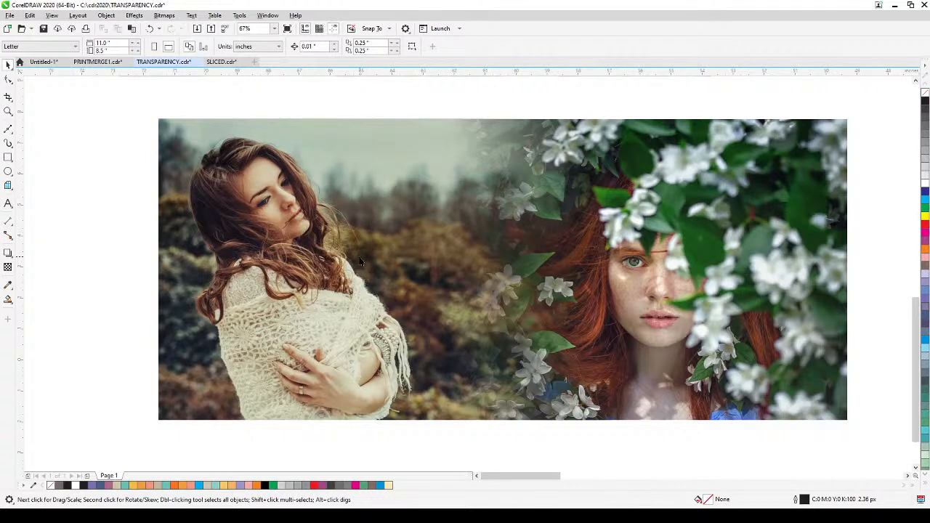
Step: Apply a linear fountain transparency to the shawl photo at 0°, so it fades out to the right beneath the flower photo
left_click(358, 234)
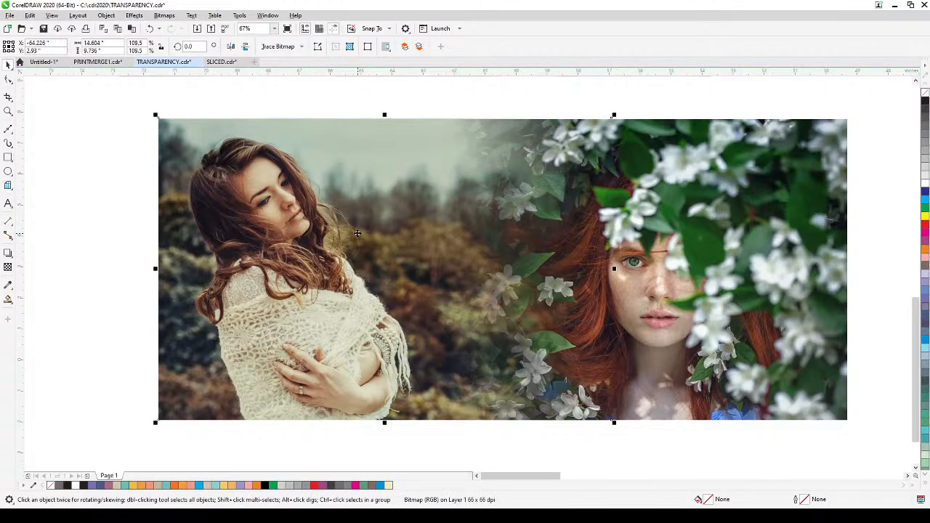
left_click(8, 268)
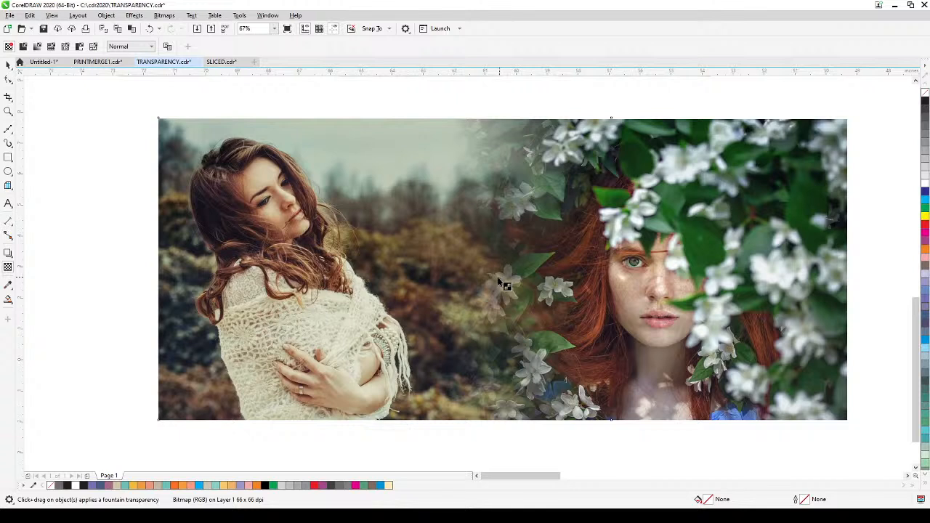
left_click_drag(500, 278, 394, 277)
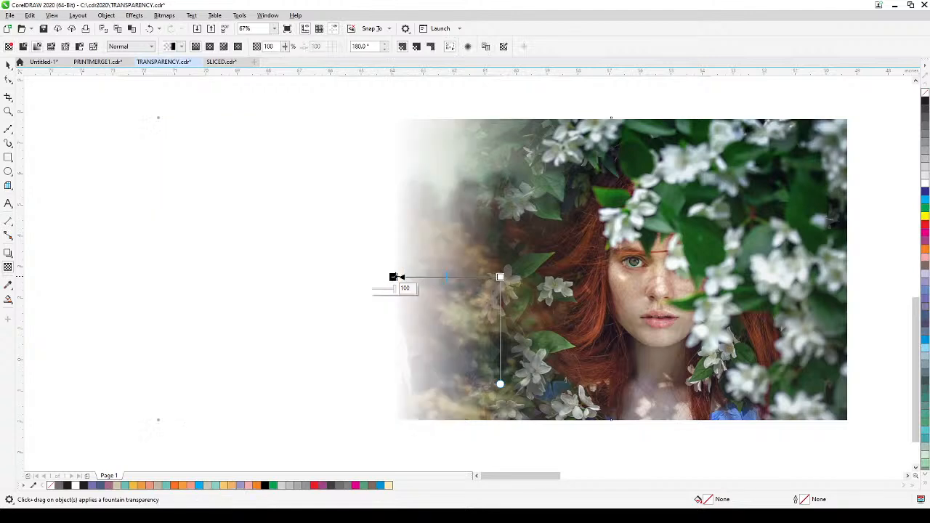
left_click(424, 299)
left_click_drag(394, 280, 516, 282)
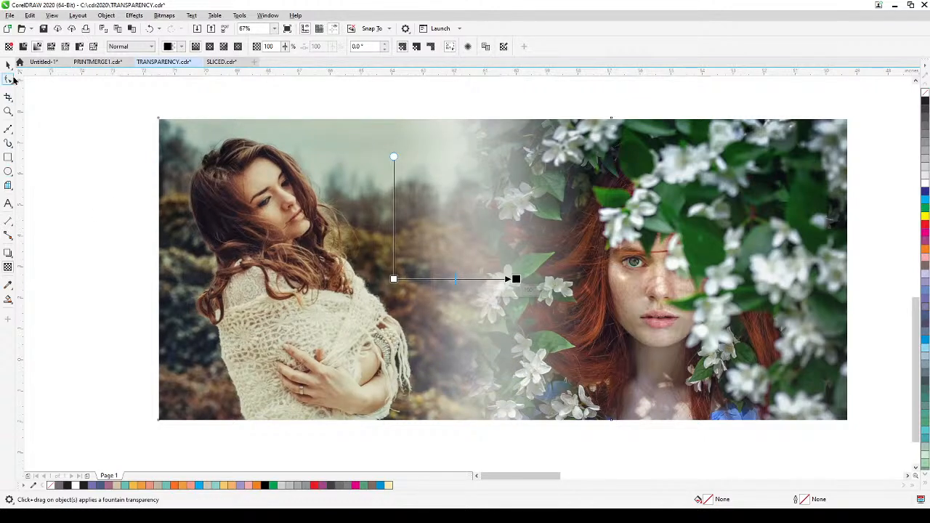
left_click(8, 65)
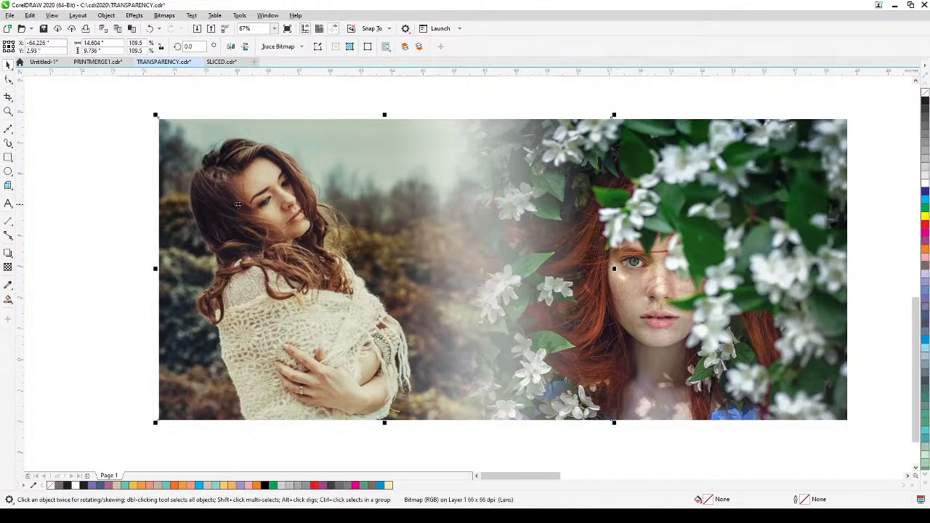
left_click(129, 211)
Step: Bring the shawl photo and the flower photo closer together to increase their overlap
left_click_drag(215, 226, 291, 218)
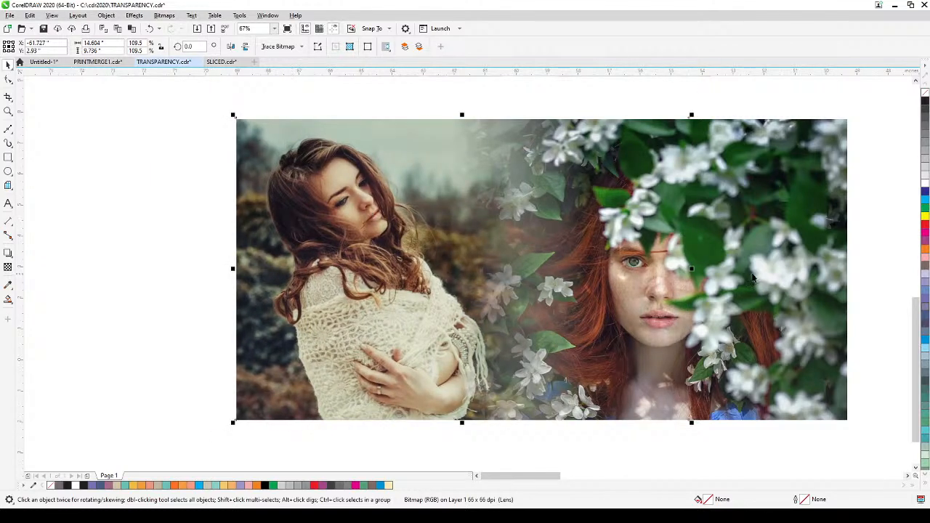
left_click_drag(758, 266, 745, 266)
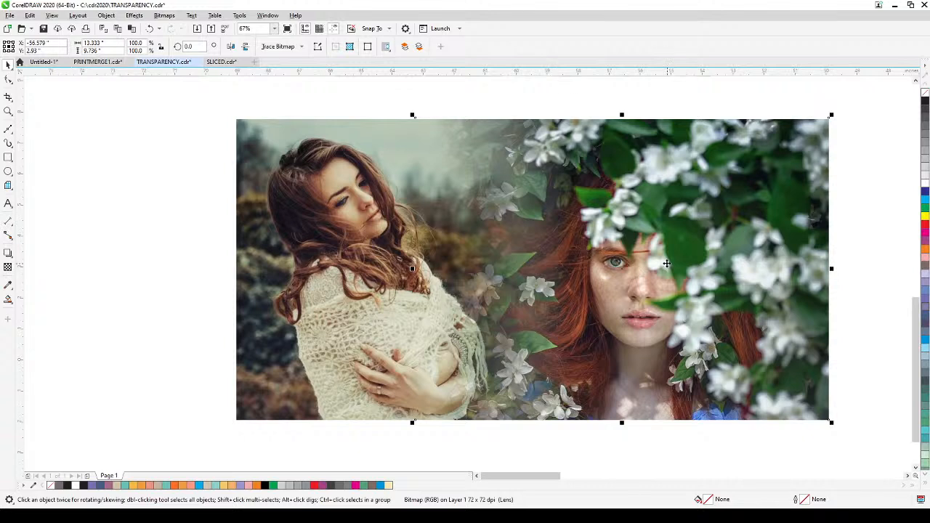
left_click(691, 275)
left_click(513, 450)
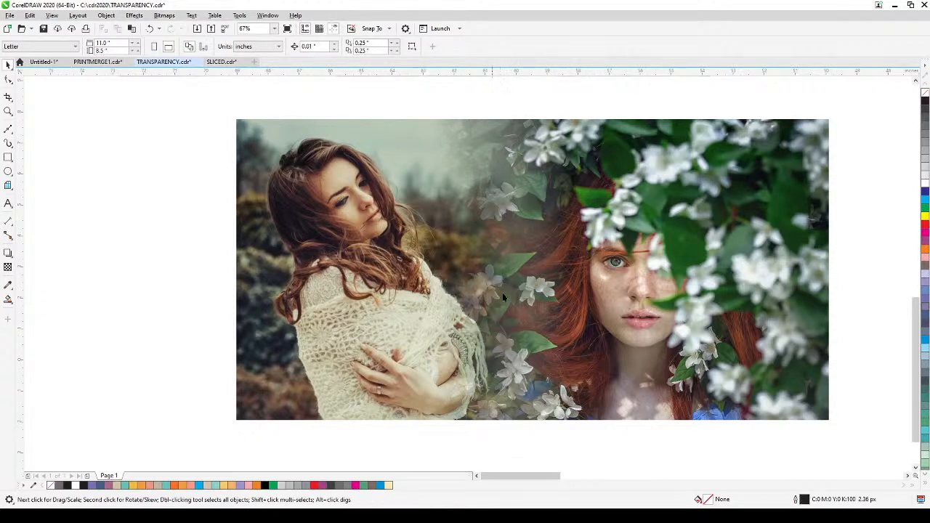
Step: Shorten the flower photo's fountain transparency by moving its transparent end right and its opaque end slightly left
left_click(745, 255)
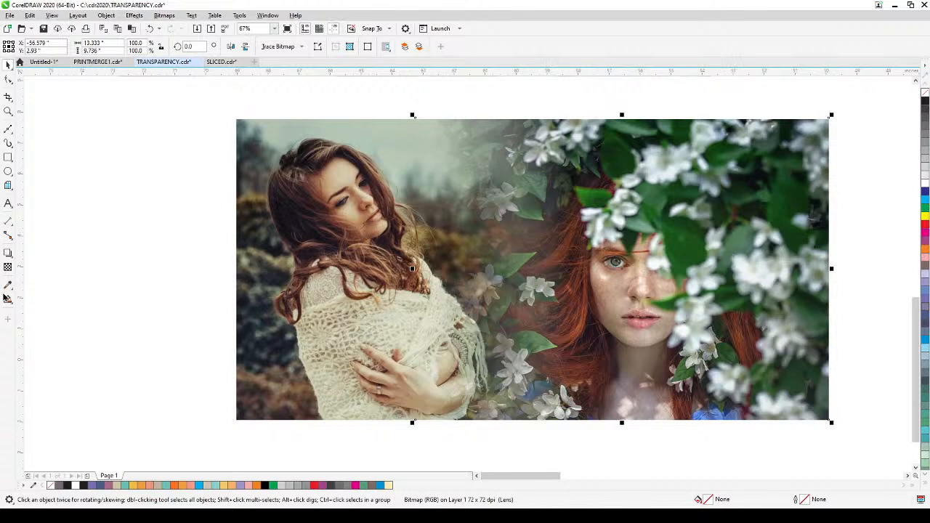
left_click(9, 268)
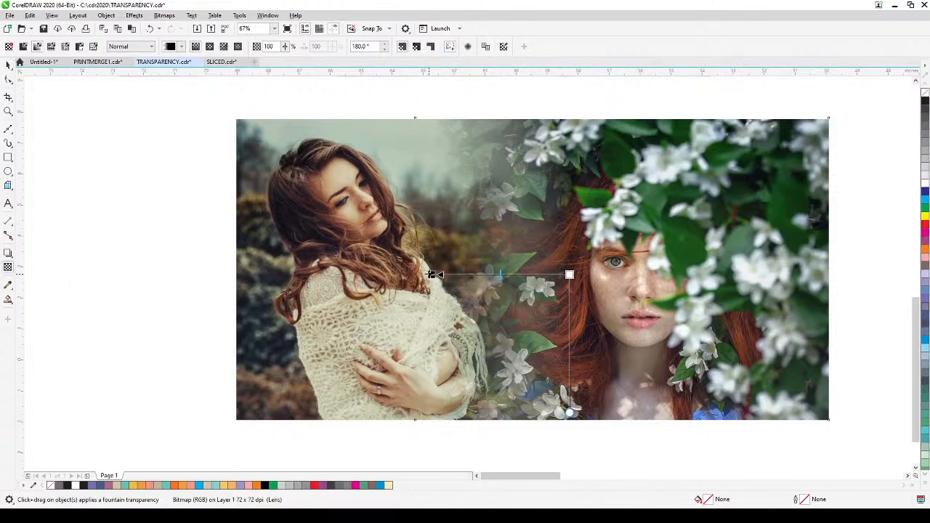
left_click_drag(432, 274, 459, 275)
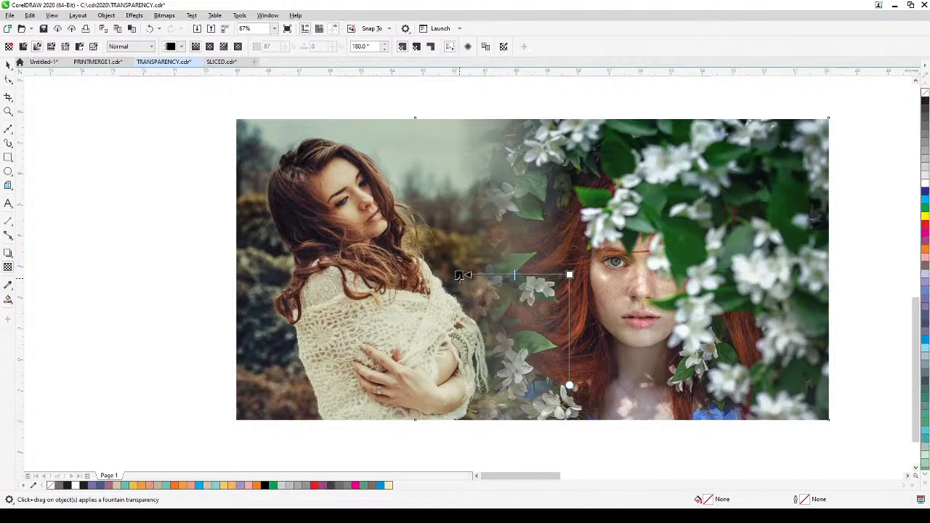
left_click_drag(569, 275, 563, 274)
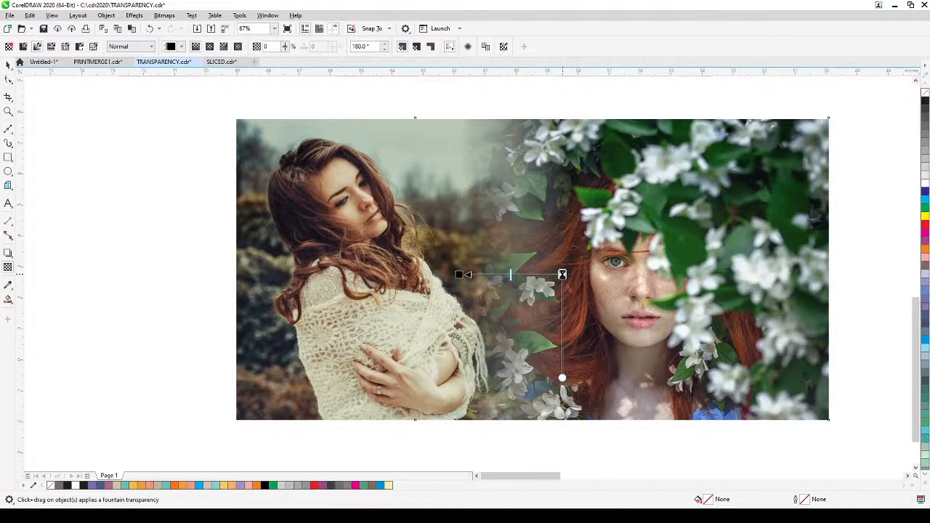
left_click(8, 64)
left_click(164, 212)
Step: Select the upper and lower blended photo compositions together and move them left, away from the sunset images
scroll(164, 212, "down", 2)
scroll(164, 212, "up", 2)
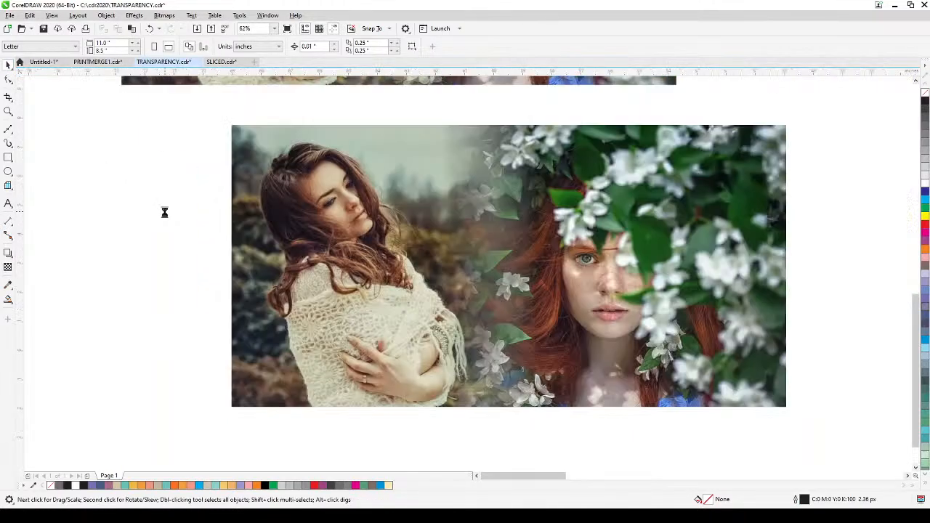
scroll(169, 213, "down", 2)
left_click_drag(172, 214, 202, 279)
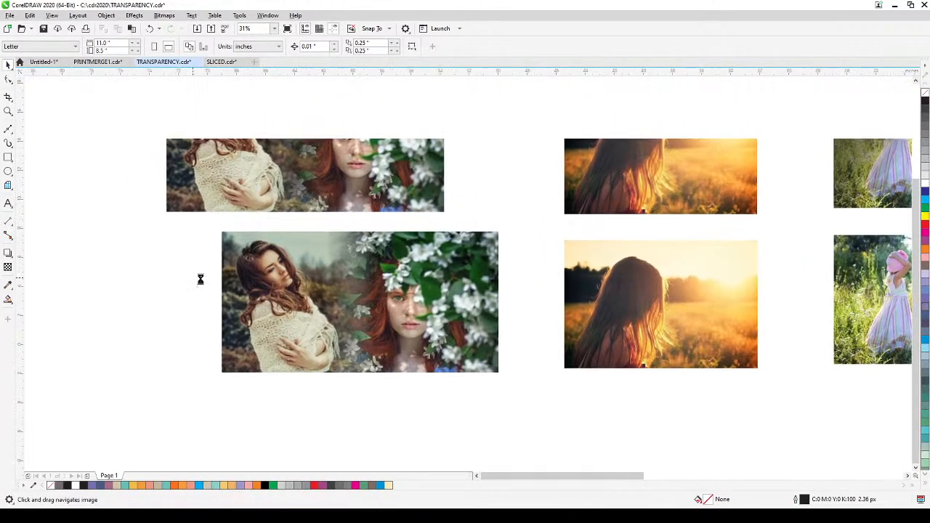
left_click_drag(493, 156, 517, 186)
scroll(424, 215, "up", 1)
scroll(275, 314, "down", 2)
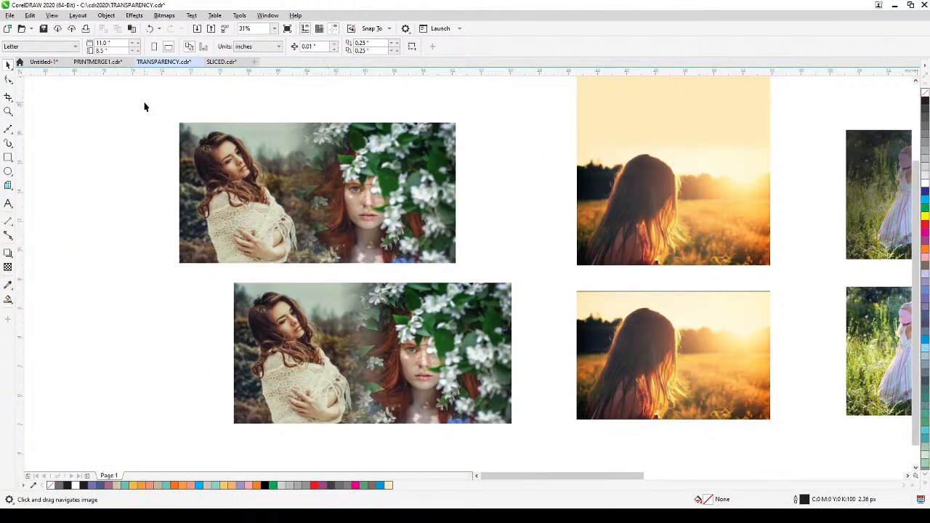
left_click_drag(144, 107, 525, 443)
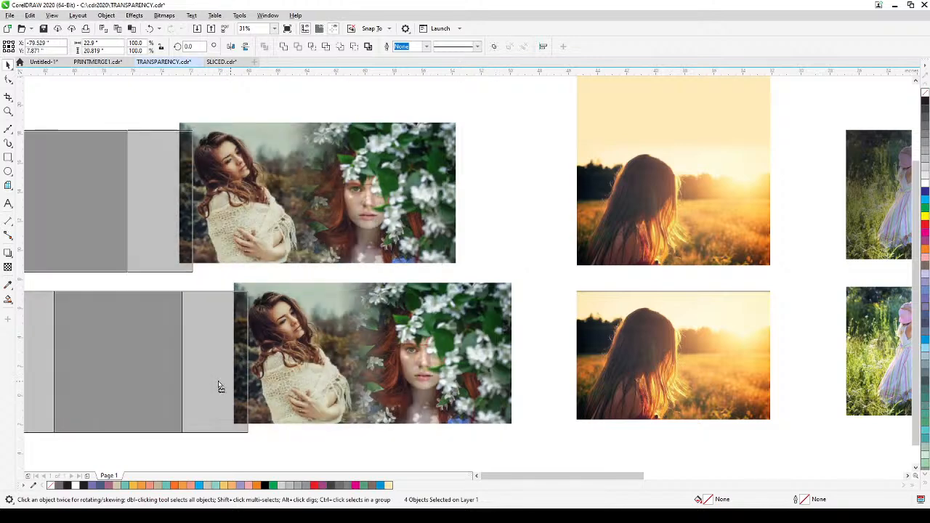
left_click_drag(220, 387, 184, 393)
Step: Examine the sunset photo with the cream-coloured extension above its sky up close
key("h")
left_click_drag(535, 251, 395, 320)
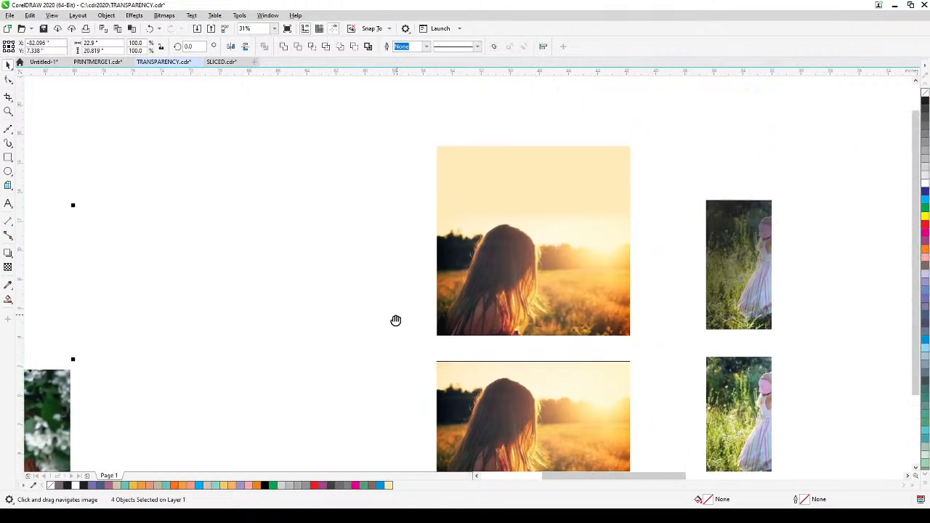
left_click_drag(491, 231, 445, 293)
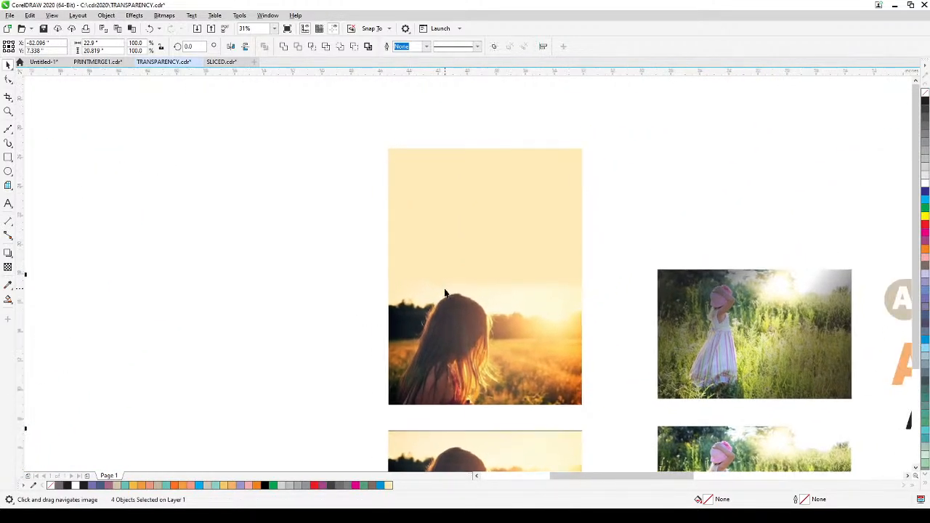
left_click(9, 110)
left_click_drag(343, 108, 600, 413)
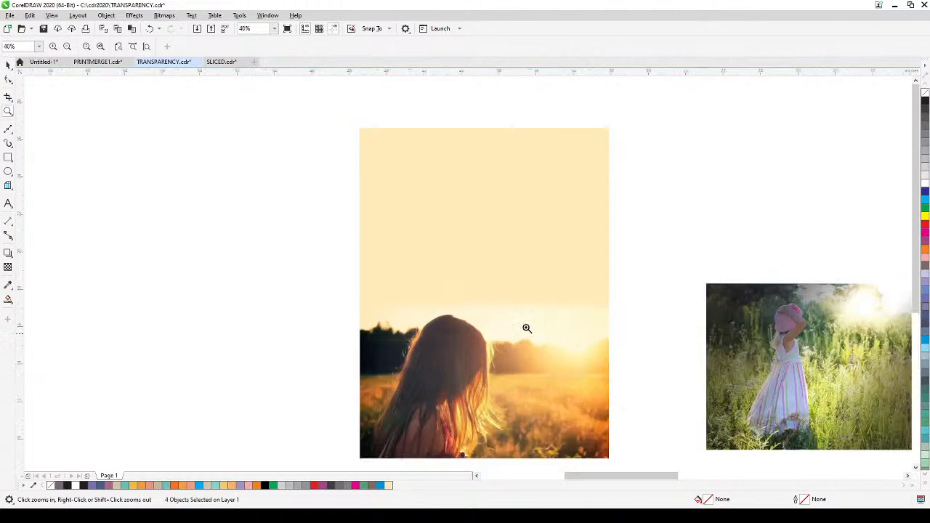
left_click(8, 64)
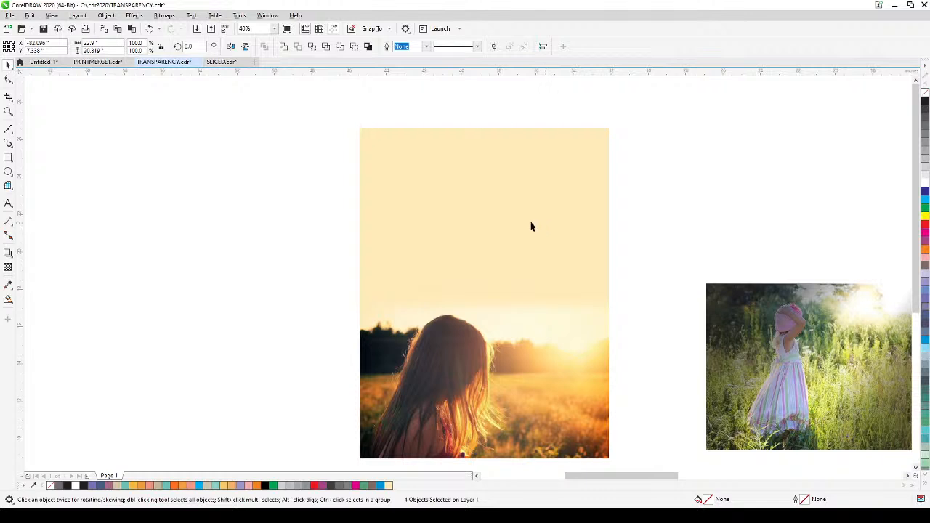
Step: Move the lower original sunset photo to the empty area beside the extended-sky version, roughly aligning their bottom edges
key("h")
left_click_drag(548, 307, 569, 133)
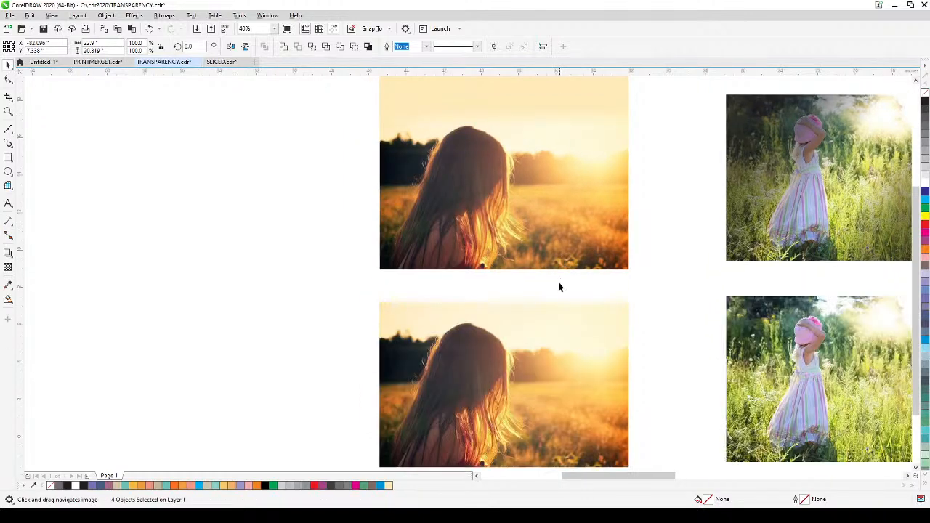
left_click_drag(559, 287, 567, 166)
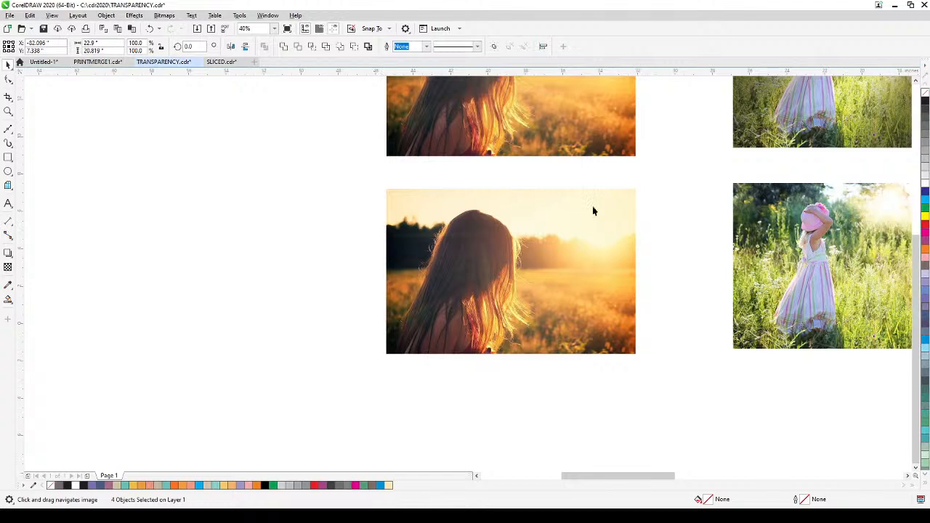
left_click(435, 211)
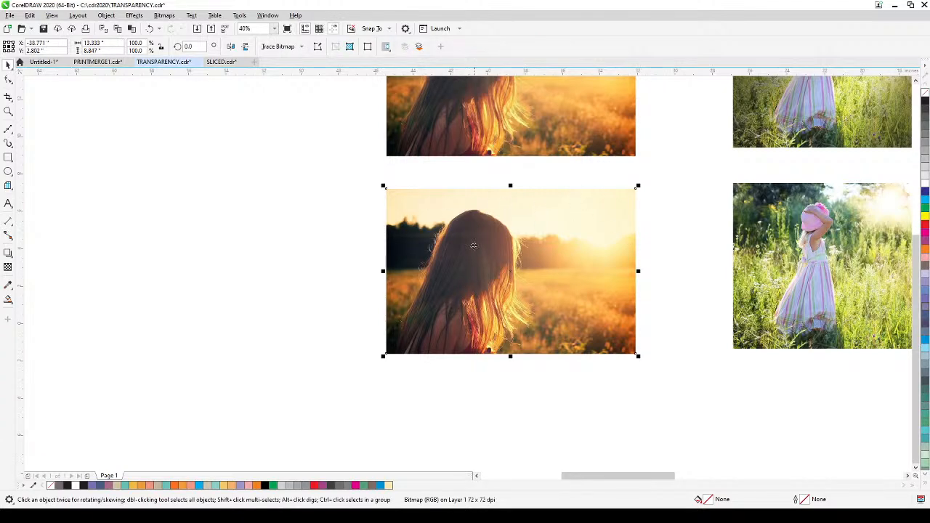
left_click_drag(572, 231, 591, 389)
left_click_drag(548, 153, 528, 362)
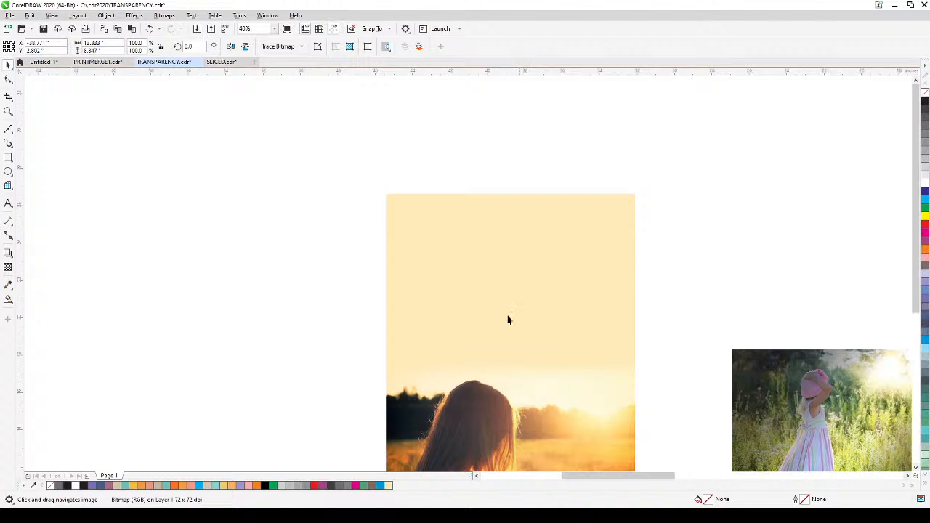
scroll(512, 301, "down", 2)
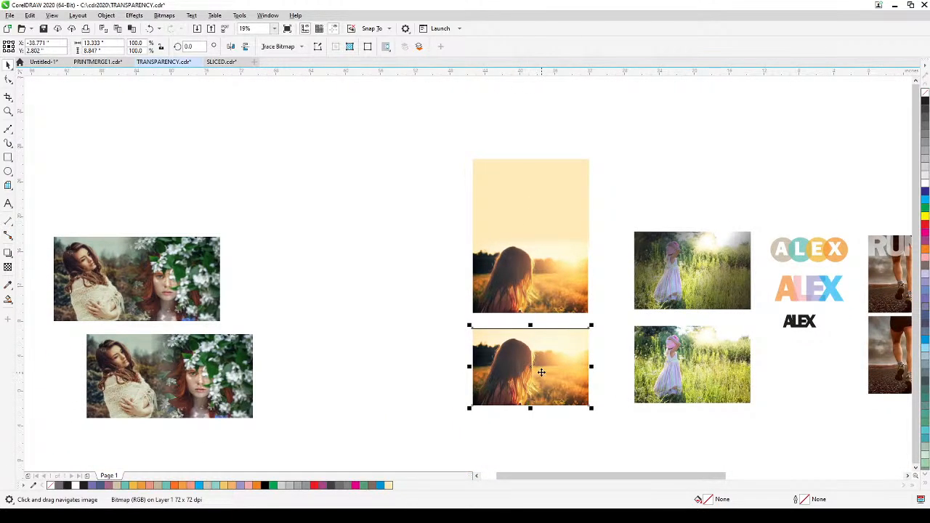
left_click_drag(541, 372, 414, 270)
scroll(404, 193, "up", 2)
left_click_drag(407, 197, 362, 177)
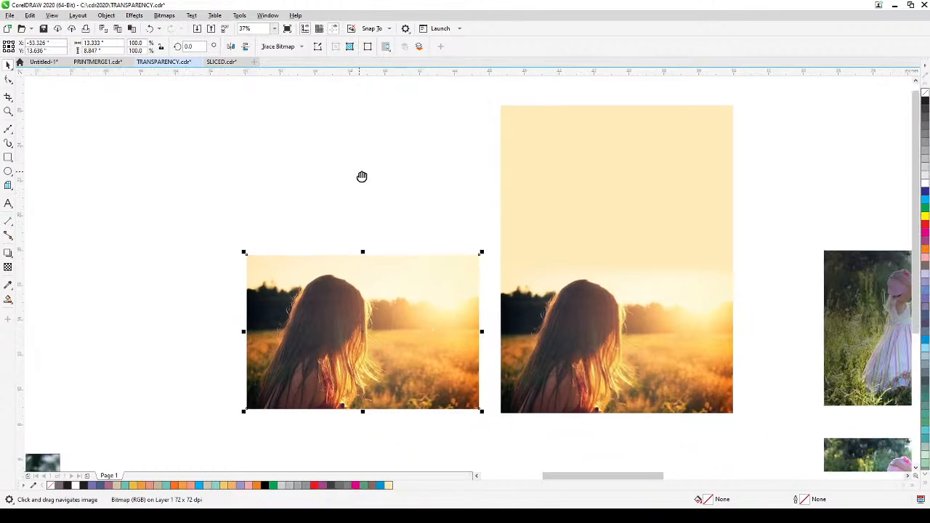
Step: With object snapping on, draw a rectangle across the sunset photo's full width, overlapping its sky, and stretch it upward to about 11.44 inches tall
left_click(8, 157)
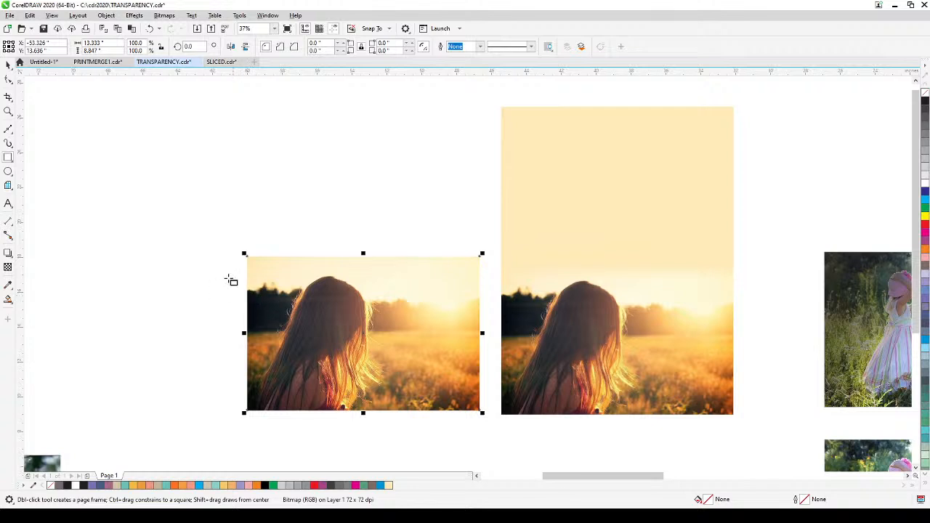
left_click(51, 16)
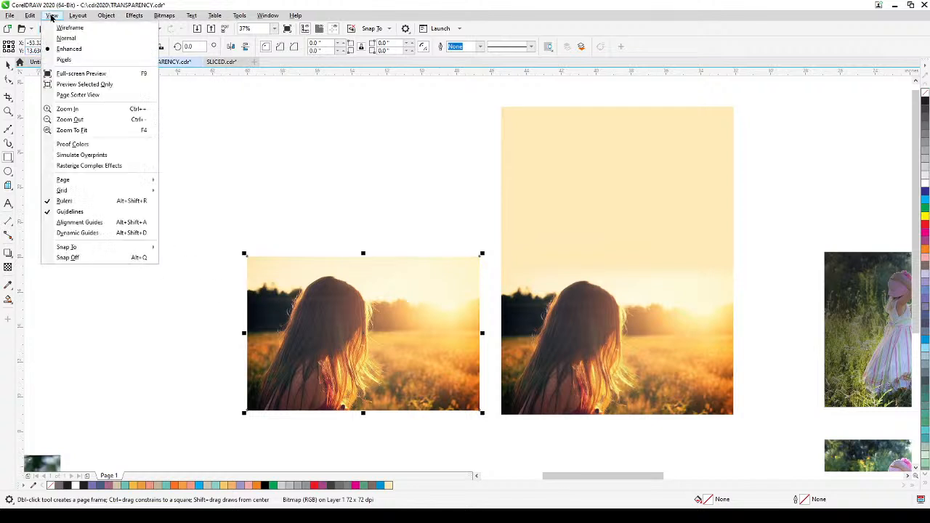
mouse_move(124, 247)
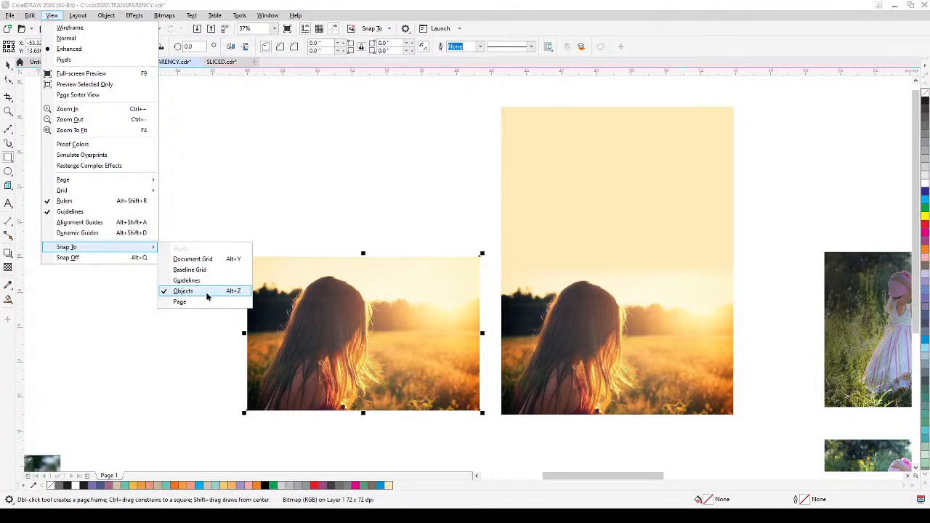
left_click(286, 232)
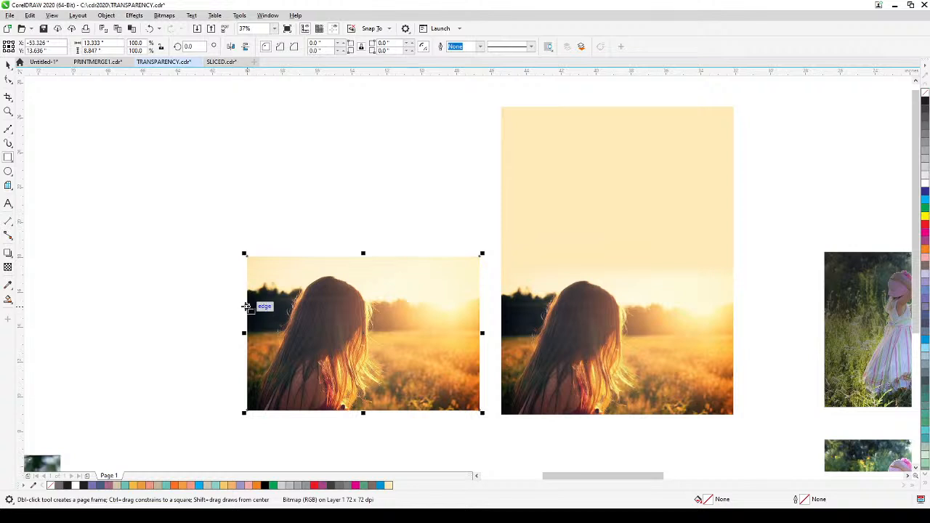
mouse_move(247, 306)
left_mouse_down()
mouse_move(250, 294)
mouse_move(459, 264)
mouse_move(486, 223)
mouse_move(481, 270)
left_mouse_up()
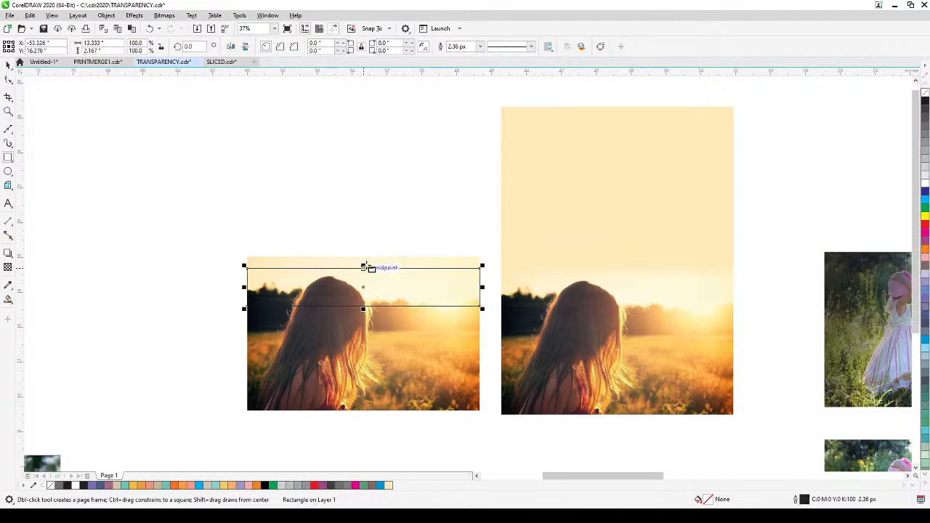
left_click_drag(363, 264, 511, 103)
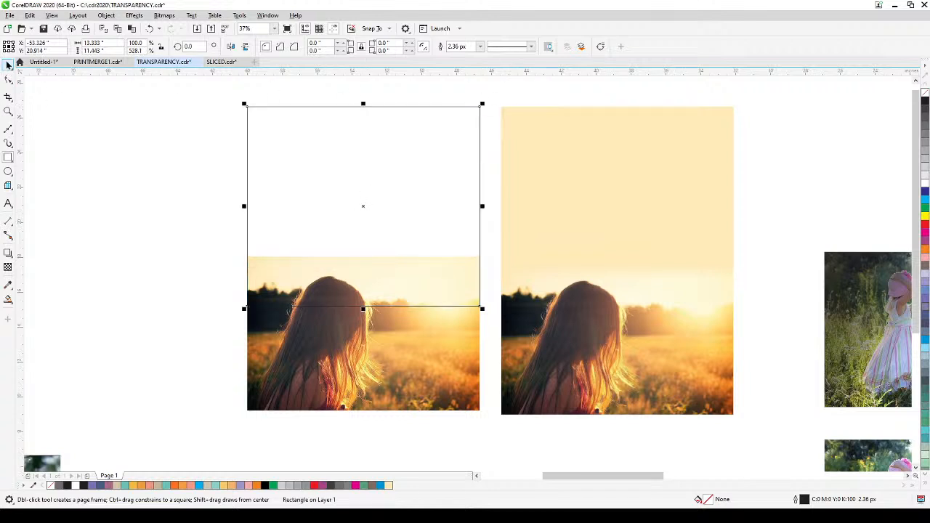
left_click(7, 64)
left_click(144, 191)
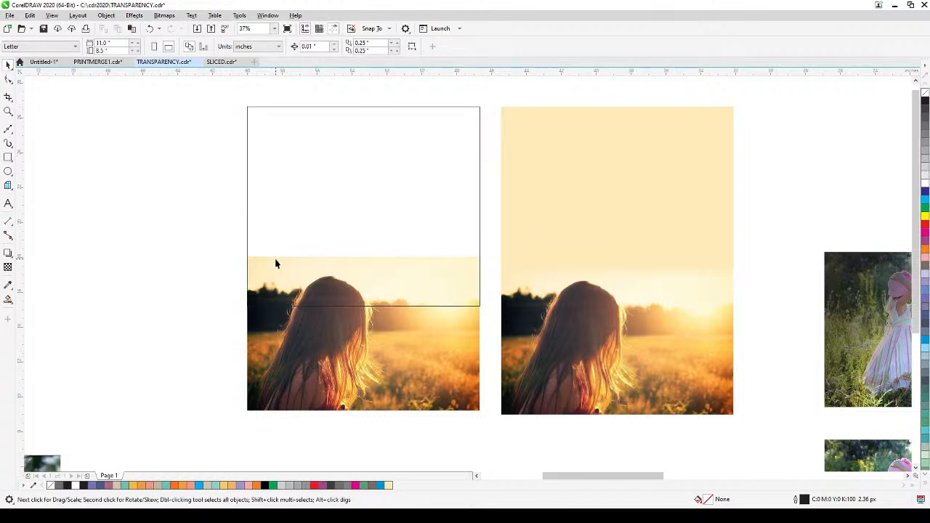
Step: Sample the cream colour #FFEEC6 from the very upper edge of the sunset photo and fill the empty rectangle with it
scroll(275, 264, "up", 2)
scroll(463, 245, "up", 6)
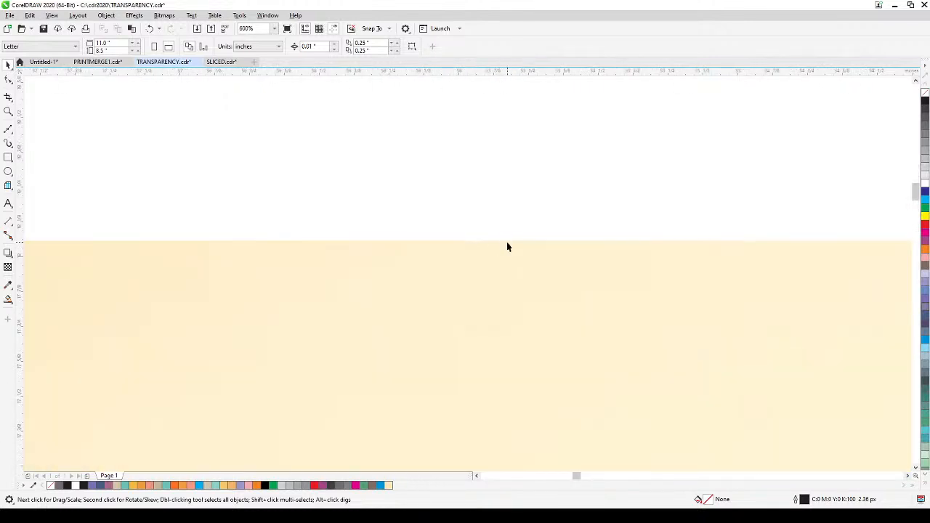
left_click_drag(374, 254, 526, 267)
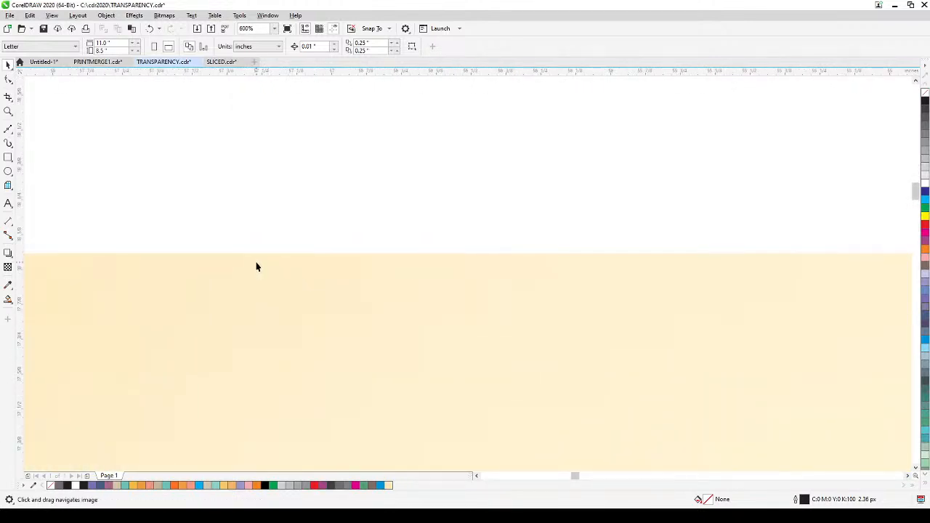
left_click(8, 286)
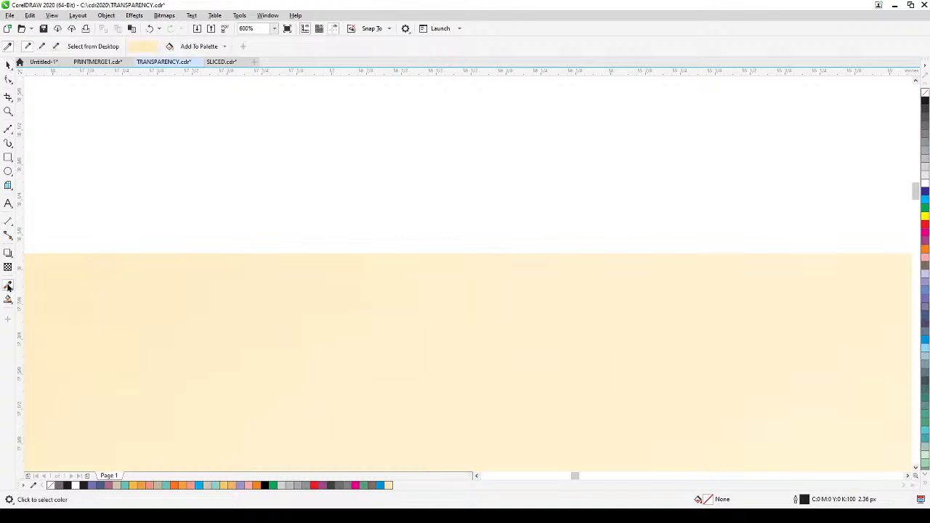
left_click(230, 252)
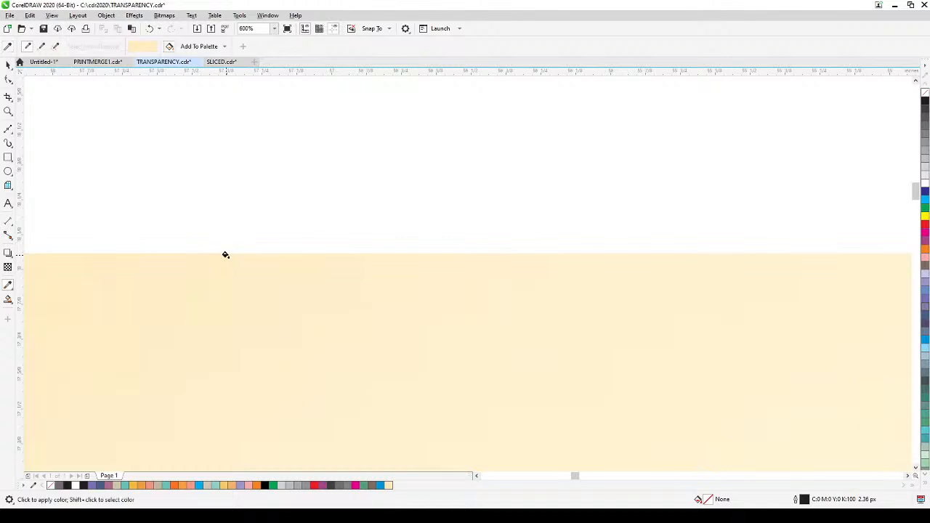
scroll(228, 246, "down", 3)
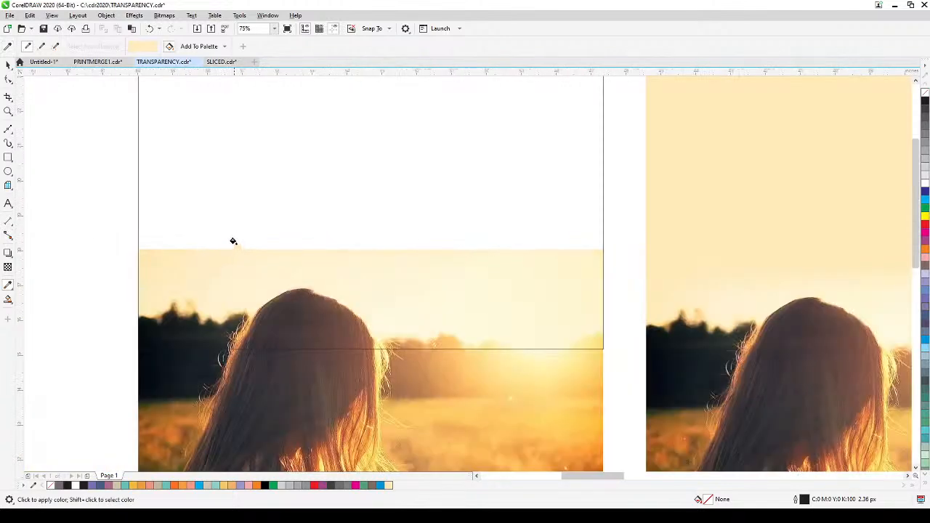
left_click(278, 170)
left_click(7, 65)
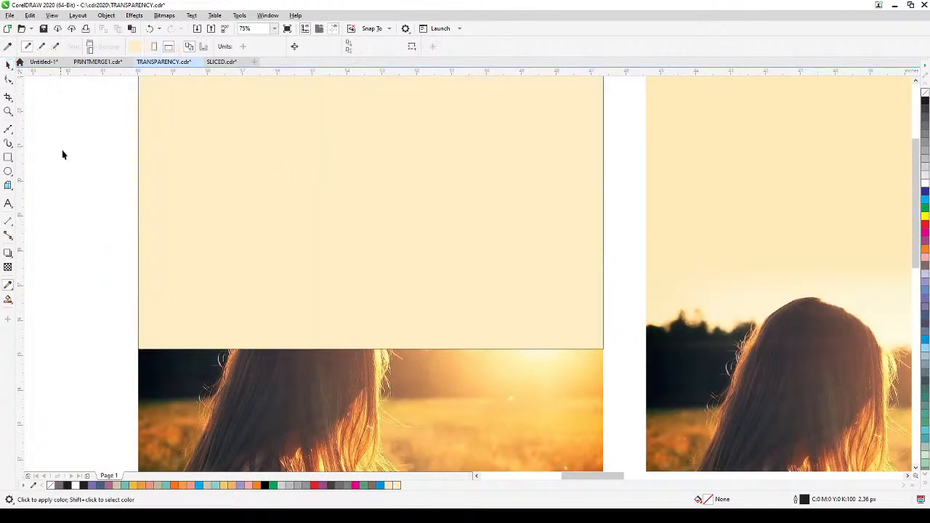
Step: Remove the outline from the cream-filled rectangle
scroll(63, 159, "down", 1)
left_click_drag(63, 160, 129, 320)
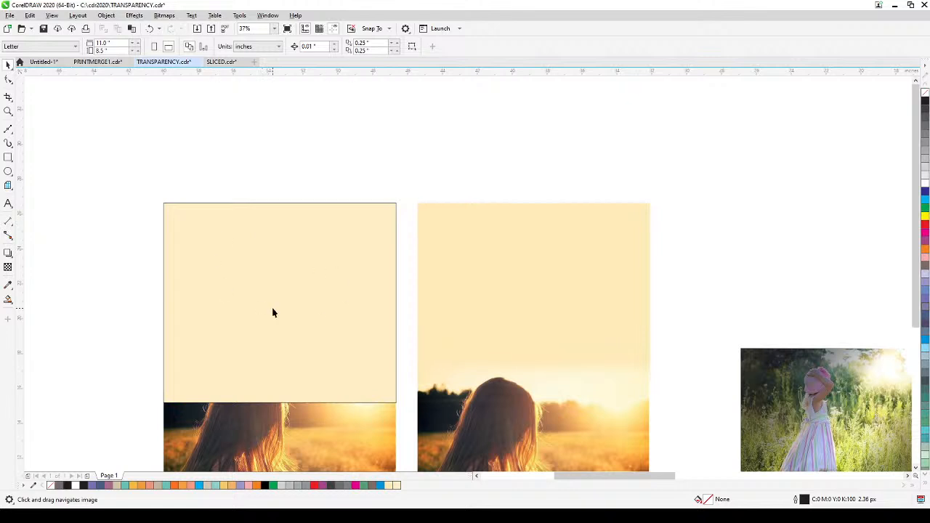
left_click_drag(273, 313, 282, 251)
left_click(290, 240)
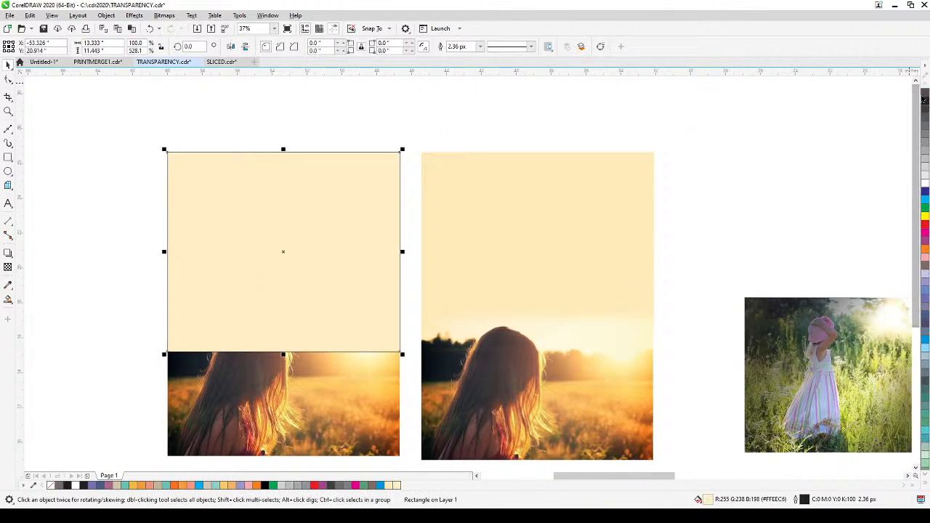
right_click(924, 96)
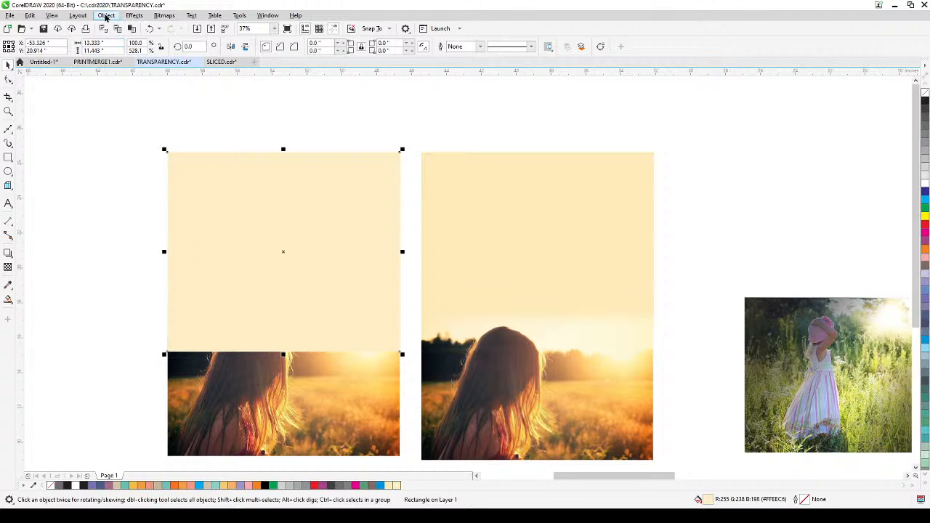
Step: Send the cream rectangle to the back of the page, behind the sunset photo, and deselect it
left_click(106, 15)
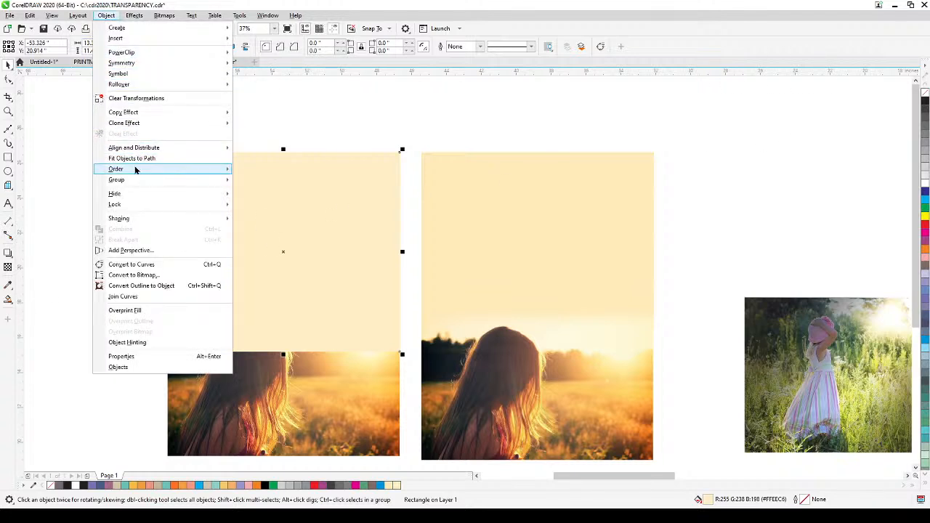
mouse_move(135, 169)
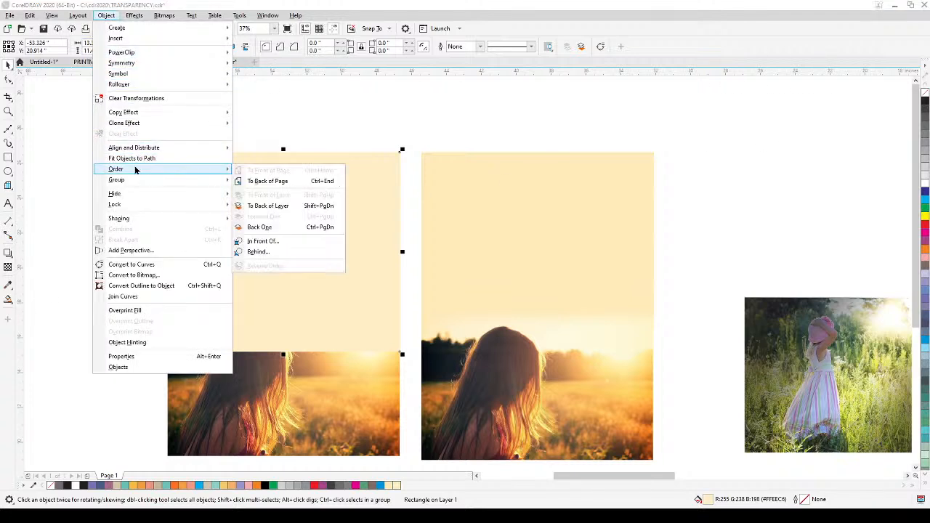
left_click(320, 181)
left_click_drag(126, 348, 145, 315)
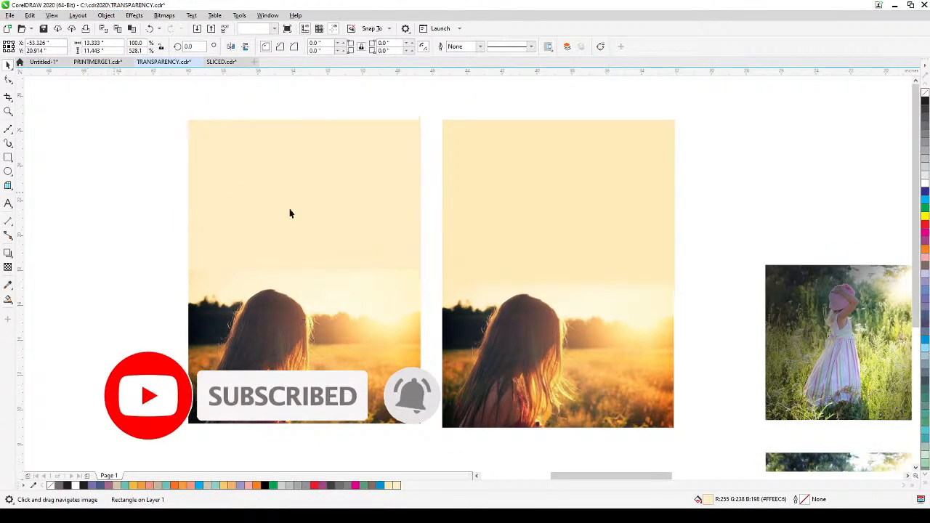
key("Escape")
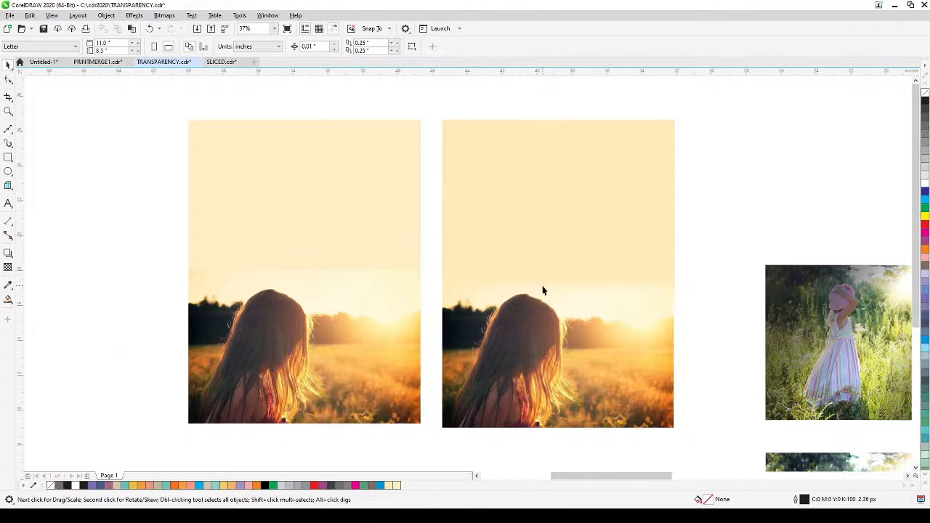
left_click(351, 234)
left_click(109, 324)
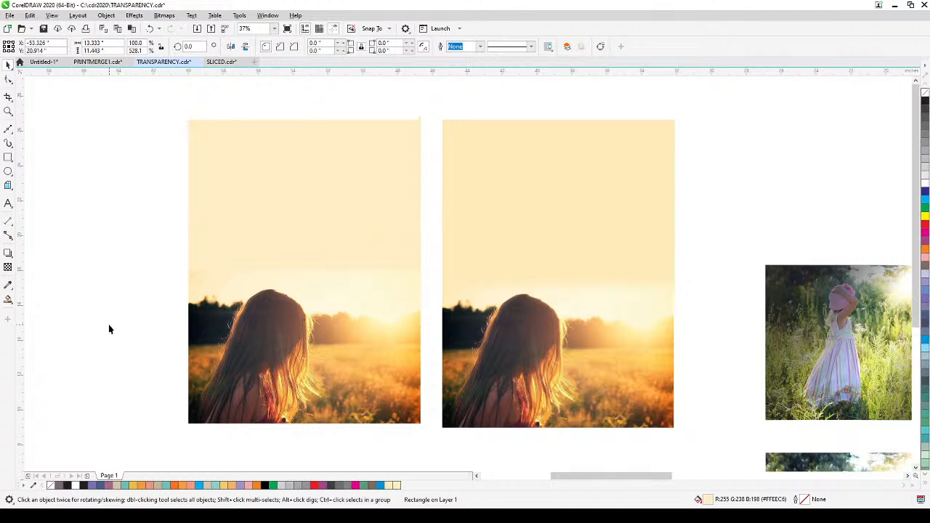
Step: Apply a short 90° fountain transparency to the sunset photo, fading its sky upward from head height to the photo's upper edge
left_click(249, 322)
scroll(249, 322, "up", 2)
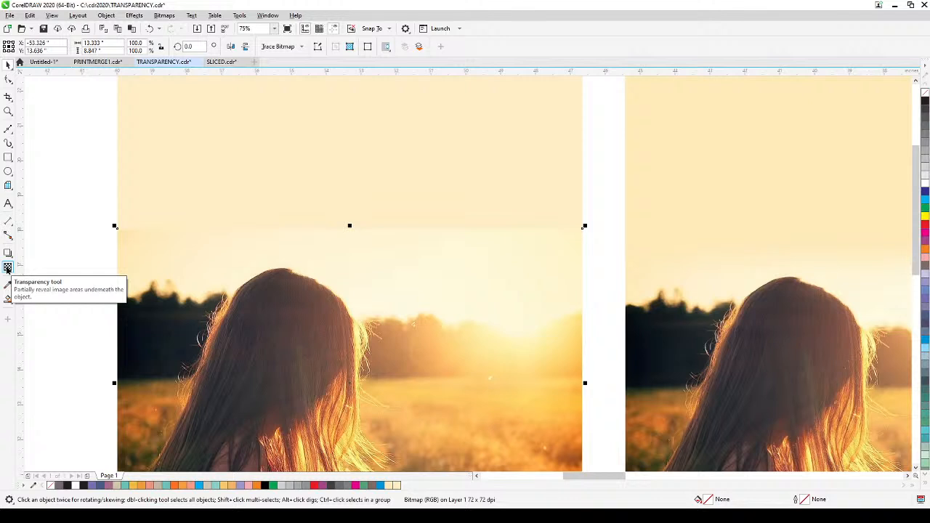
left_click(8, 268)
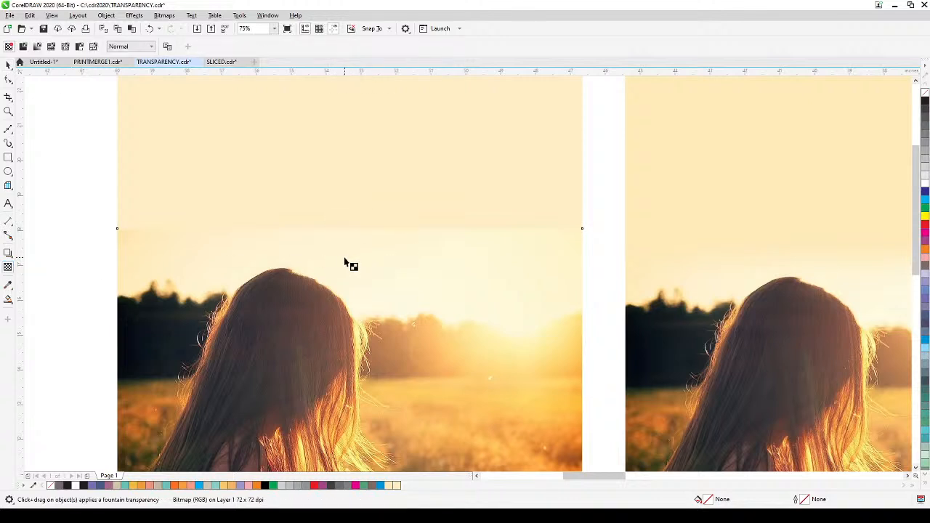
mouse_move(345, 257)
left_mouse_down()
mouse_move(344, 234)
mouse_move(344, 262)
left_mouse_up()
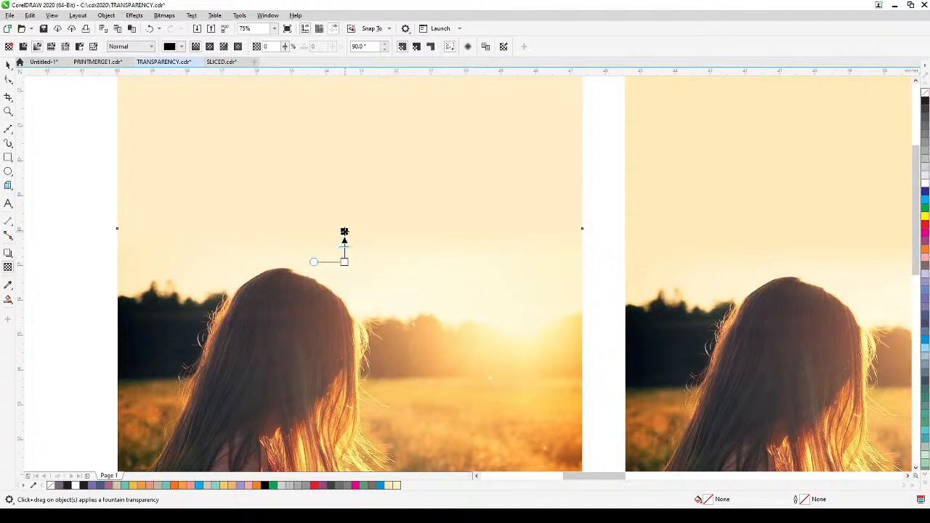
left_click(8, 79)
left_click(91, 184)
scroll(92, 184, "down", 1)
left_click_drag(109, 228, 209, 342)
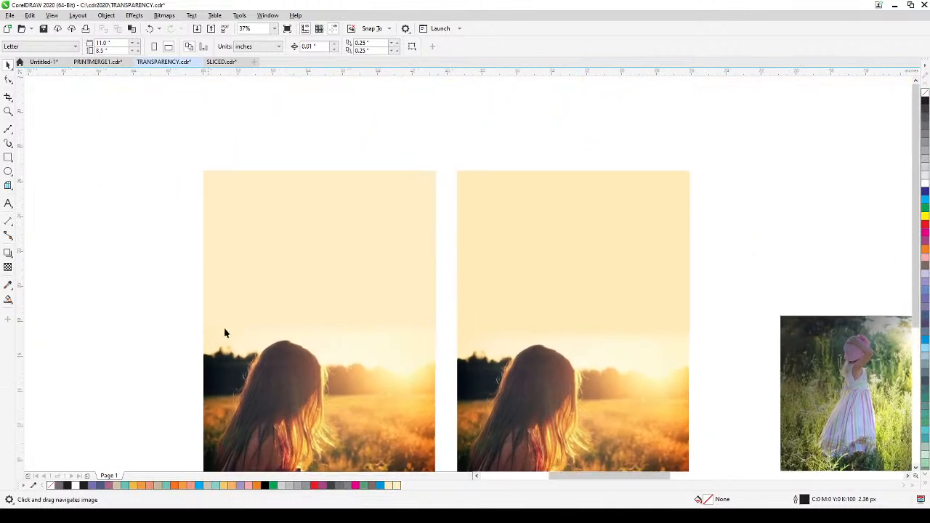
Step: Delete the cream rectangle behind the faded sunset photo and undo the deletion
left_click(367, 250)
key("Delete")
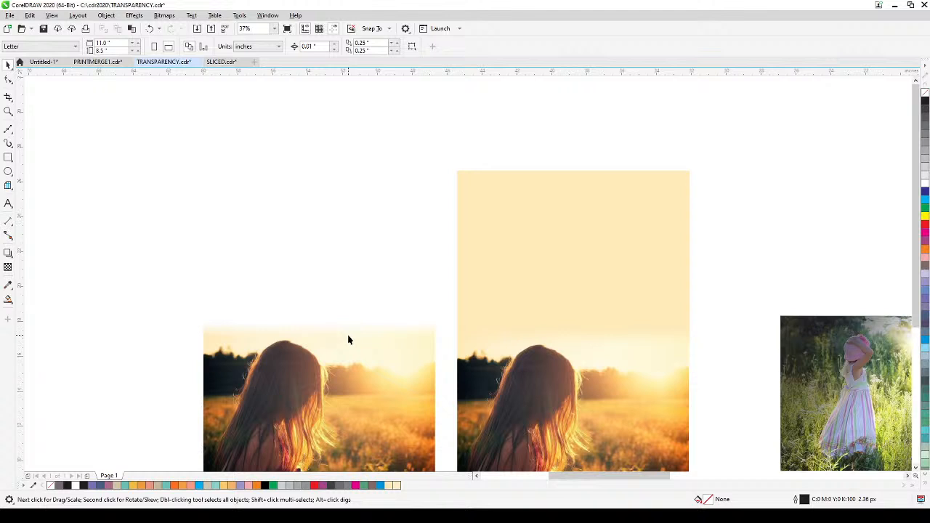
left_click(150, 29)
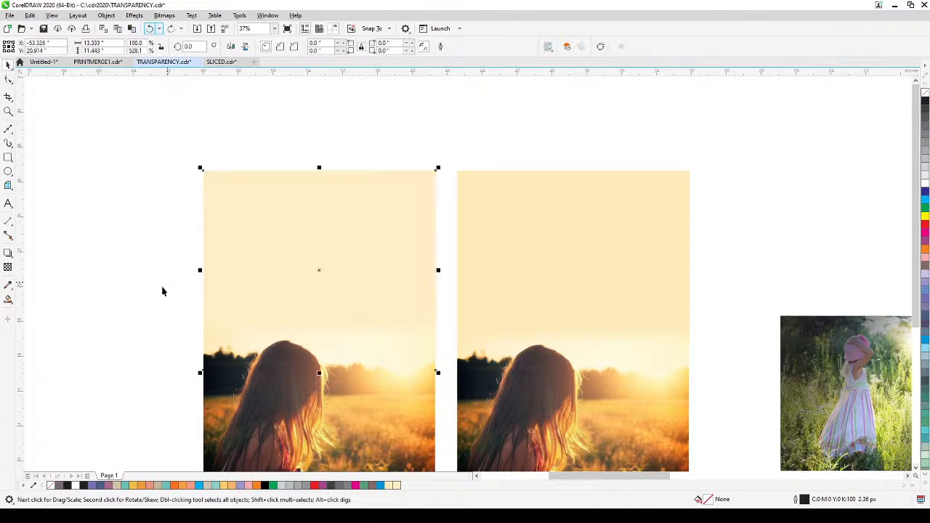
left_click(153, 300)
Step: Examine the upper photo of the girl in the striped dress up close, including its darkened edges
left_click_drag(327, 331, 325, 304)
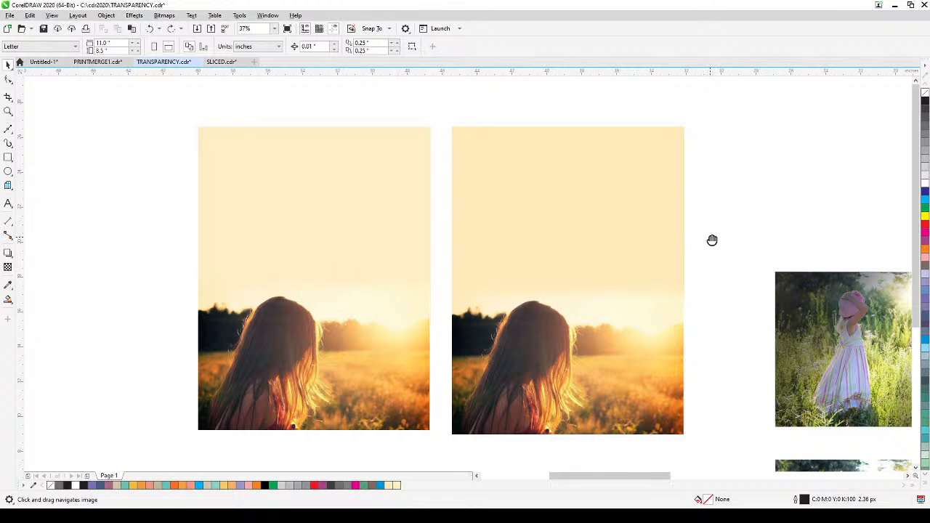
left_click_drag(712, 239, 394, 237)
left_click_drag(671, 400, 629, 380)
scroll(612, 353, "up", 2)
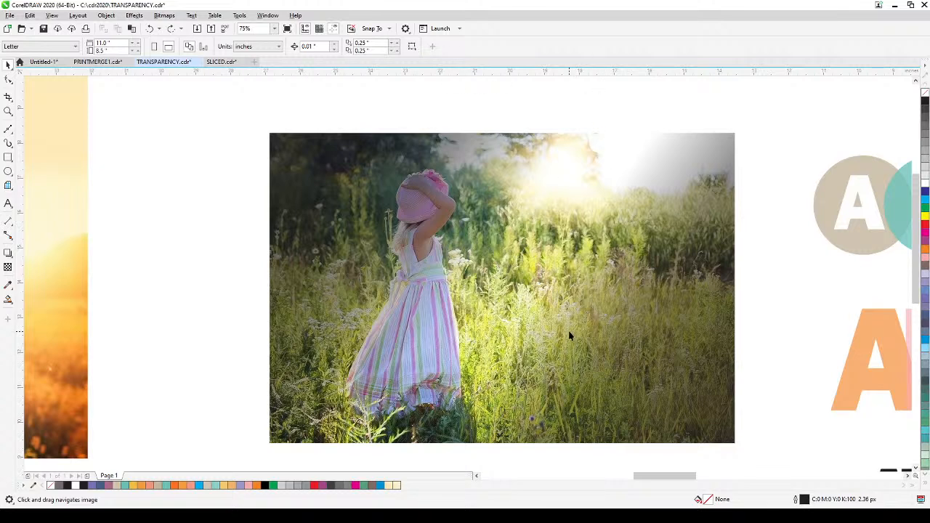
Step: Go to the lower photo of the girl in the striped dress and check the setting for snapping to objects
scroll(527, 367, "down", 10)
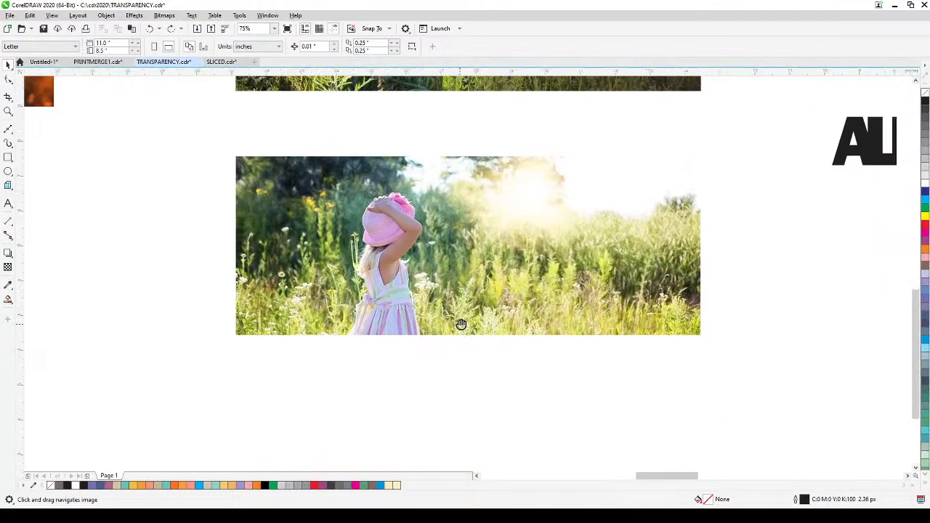
scroll(448, 353, "down", 2)
left_click_drag(446, 349, 413, 315)
scroll(468, 317, "up", 2)
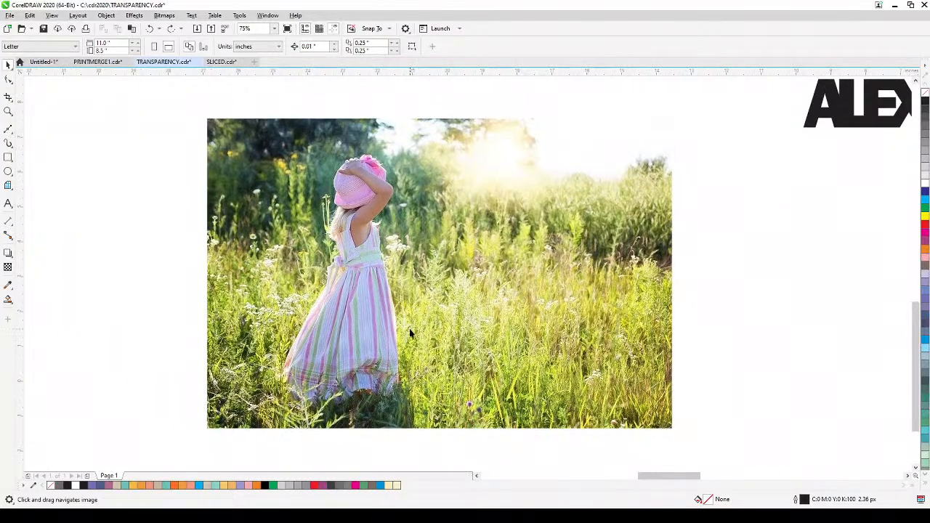
left_click(52, 15)
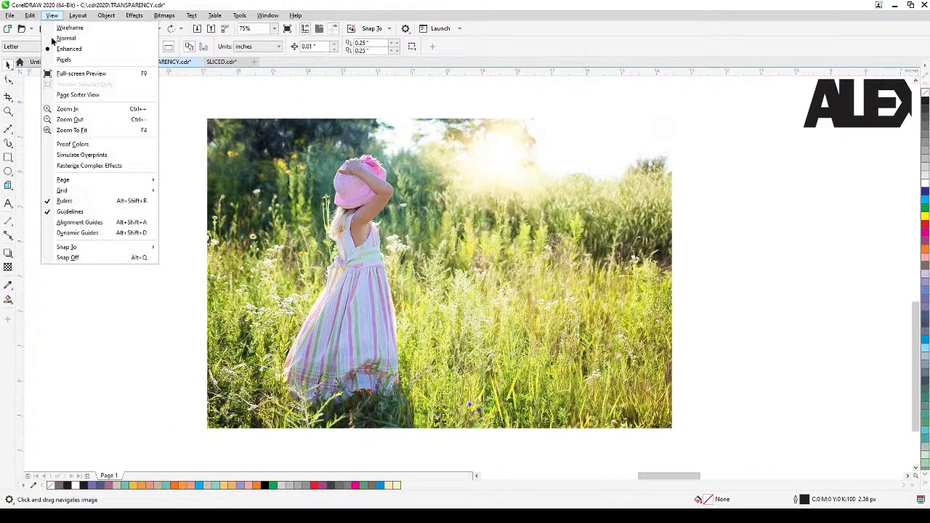
mouse_move(74, 248)
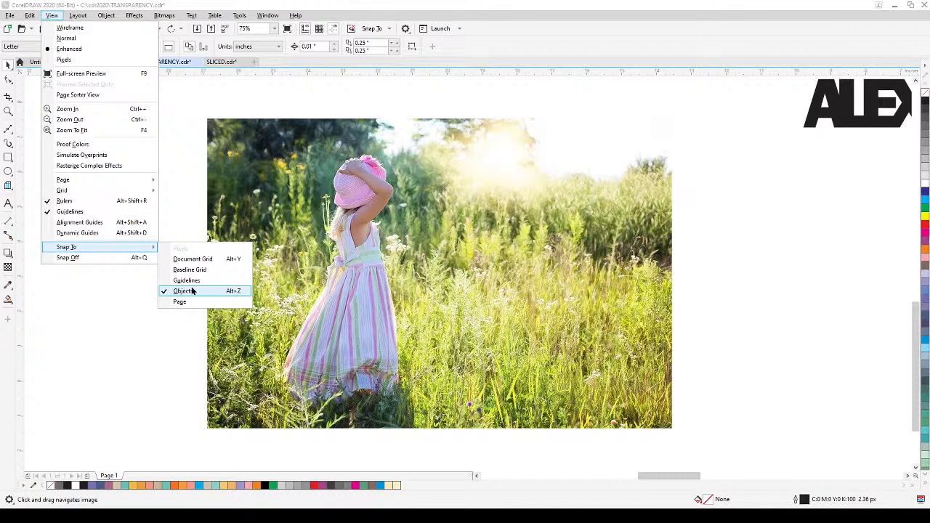
left_click(175, 134)
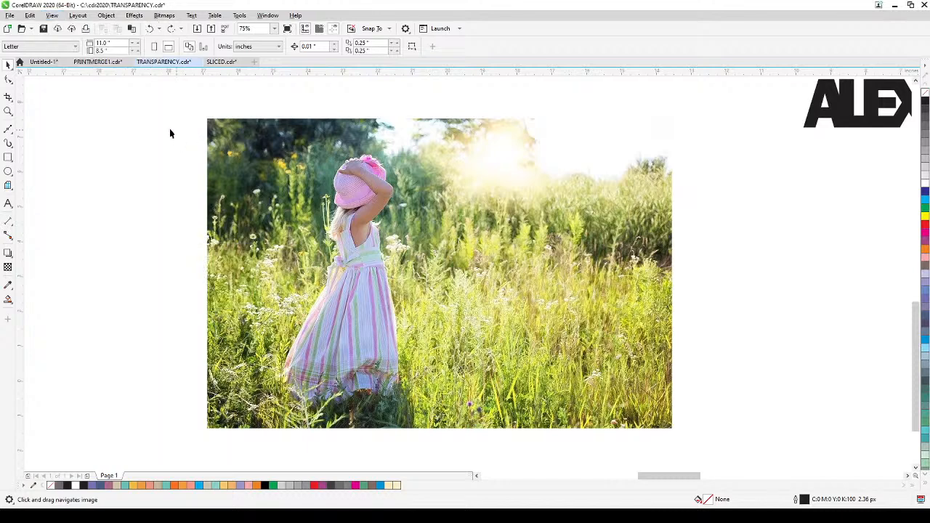
Step: Draw a 13.333 × 8.889 inch rectangle exactly over the lower girl photo, filled black with no outline
left_click(8, 157)
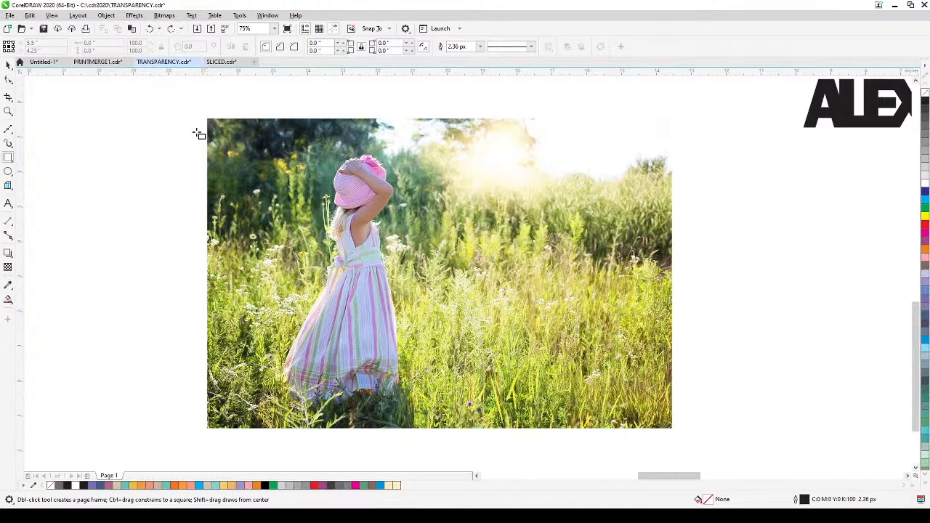
left_click_drag(207, 118, 673, 430)
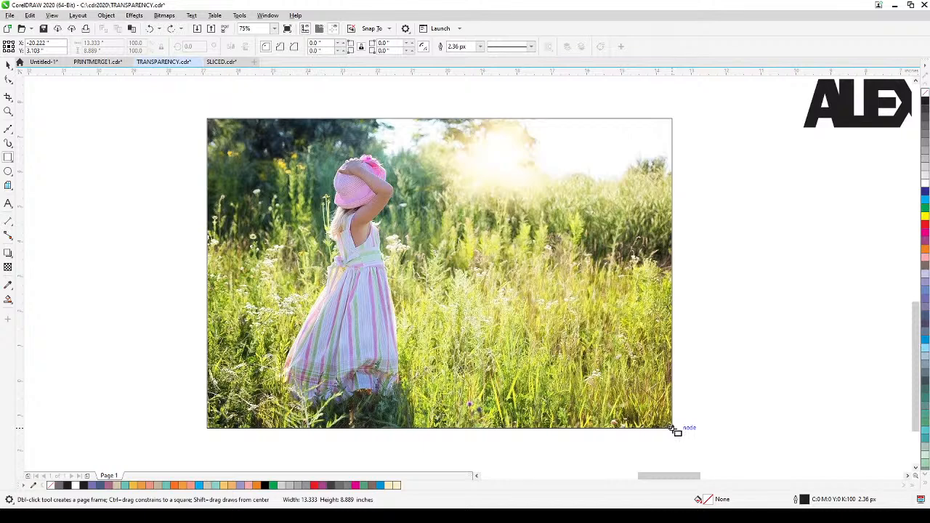
left_click_drag(673, 431, 674, 430)
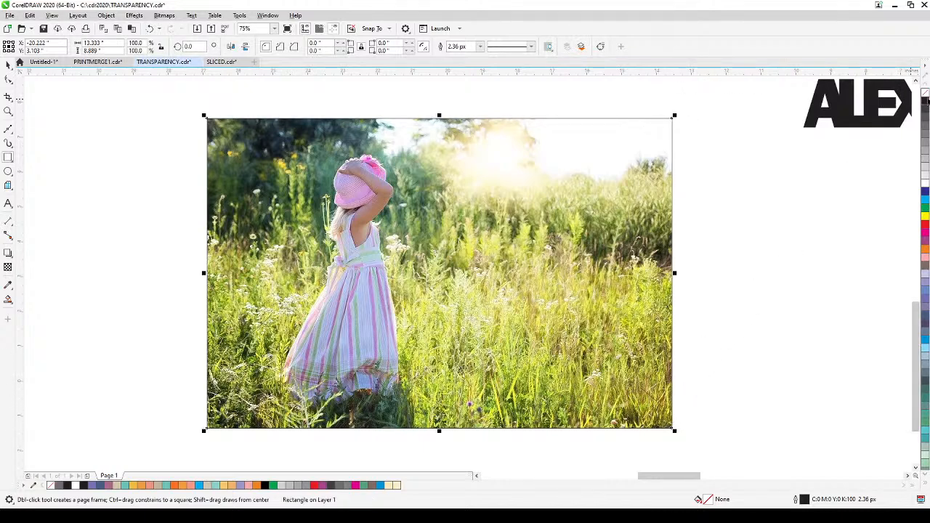
left_click(924, 102)
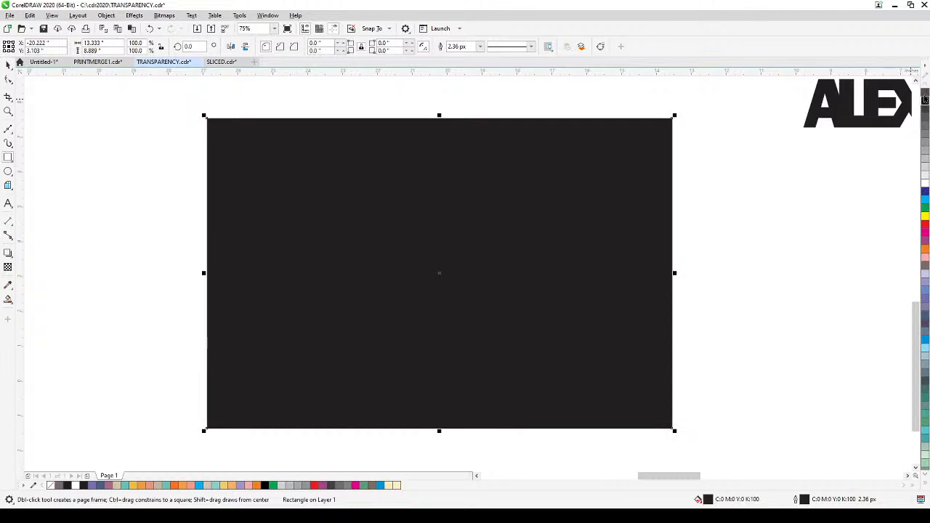
right_click(925, 94)
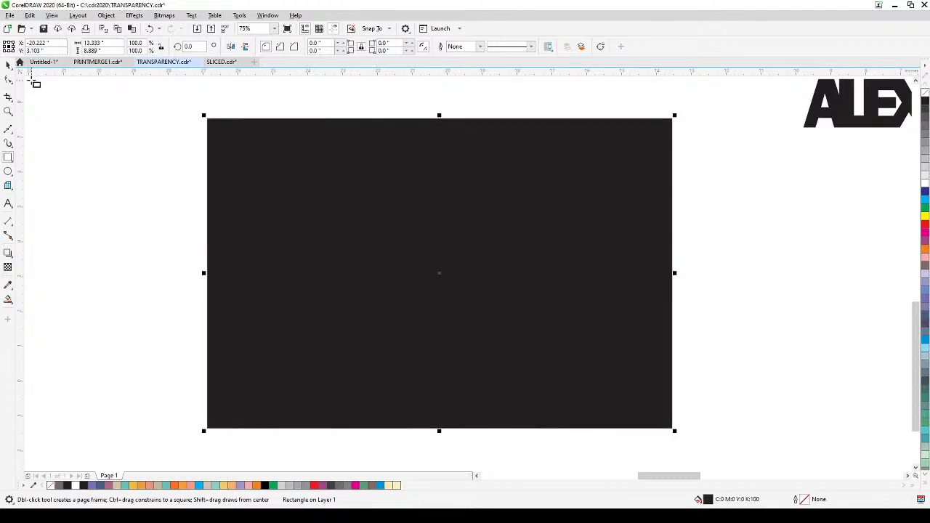
left_click(9, 67)
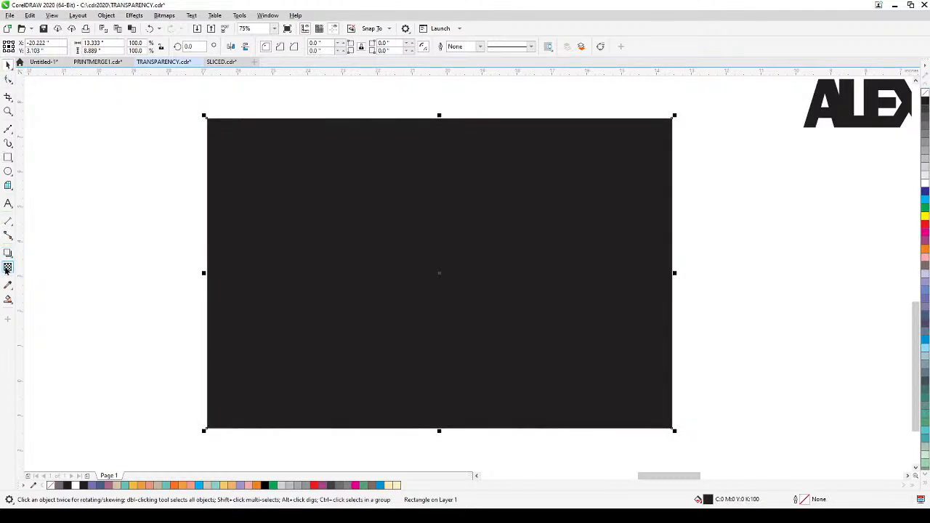
Step: Apply a fountain transparency of about -57° to the black rectangle, darkening only the photo's upper-left corner, and deselect it
left_click(8, 268)
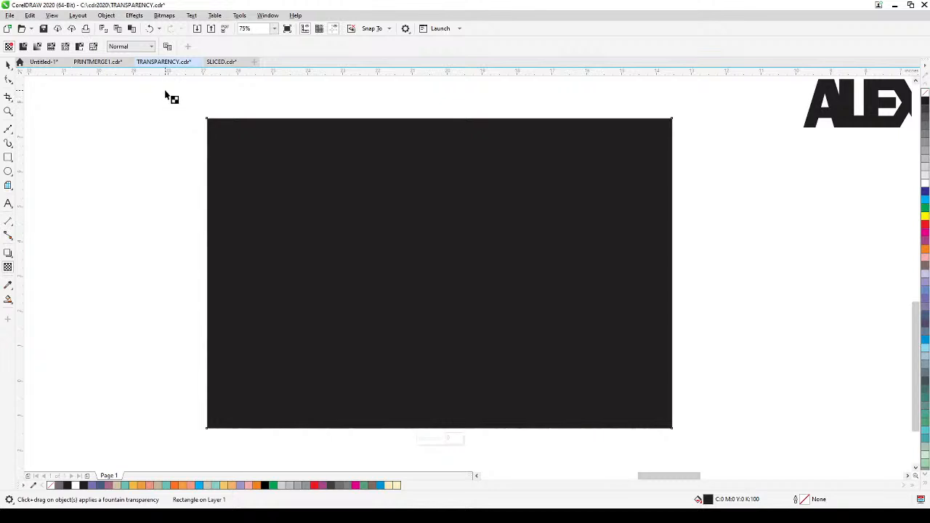
left_click_drag(165, 90, 311, 222)
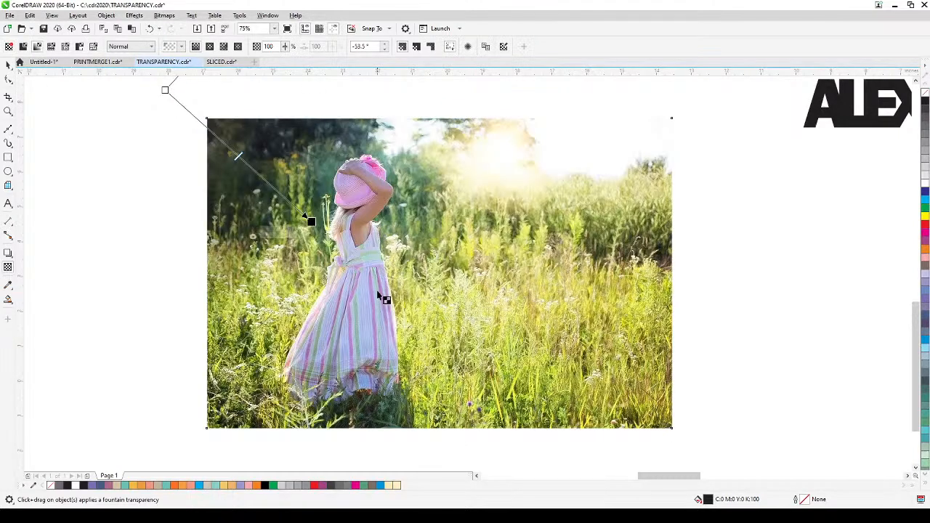
left_click_drag(388, 286, 409, 337)
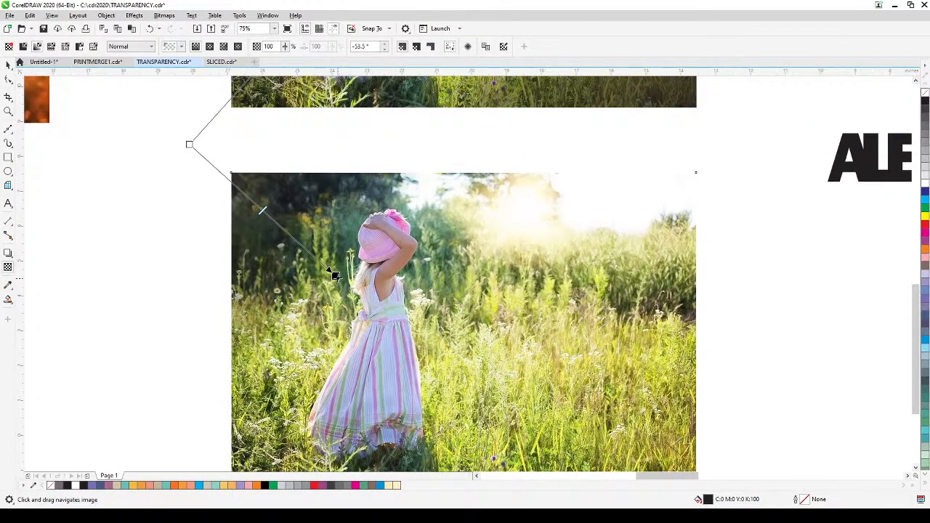
left_click_drag(335, 276, 354, 315)
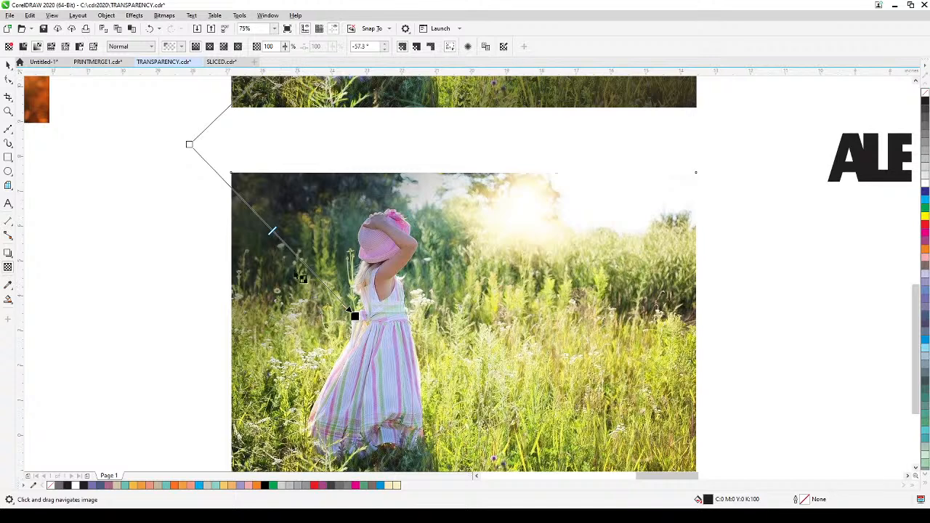
left_click_drag(189, 143, 213, 167)
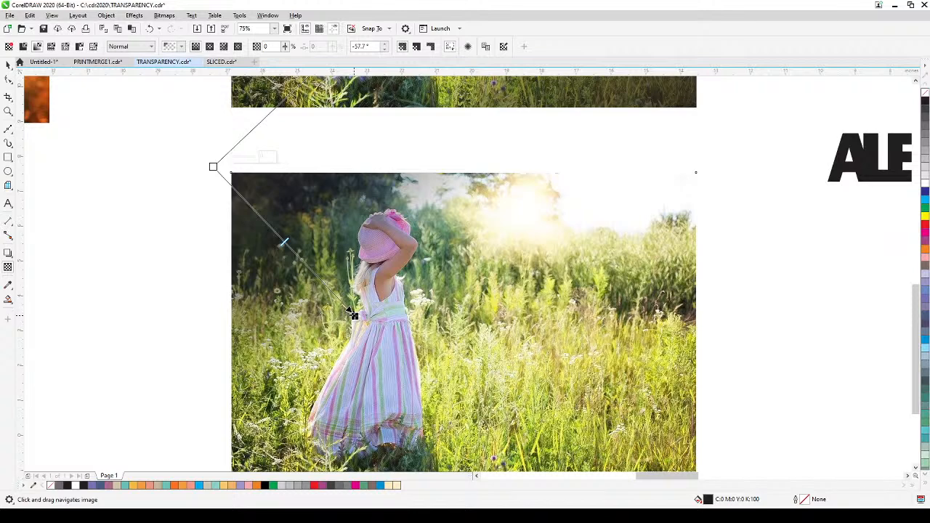
left_click_drag(352, 314, 367, 300)
scroll(370, 340, "down", 1)
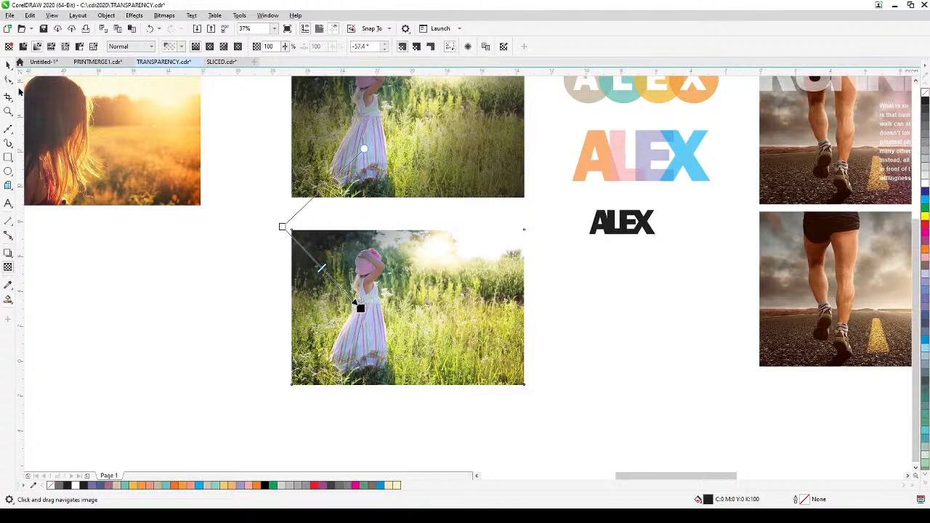
left_click(8, 66)
left_click(203, 295)
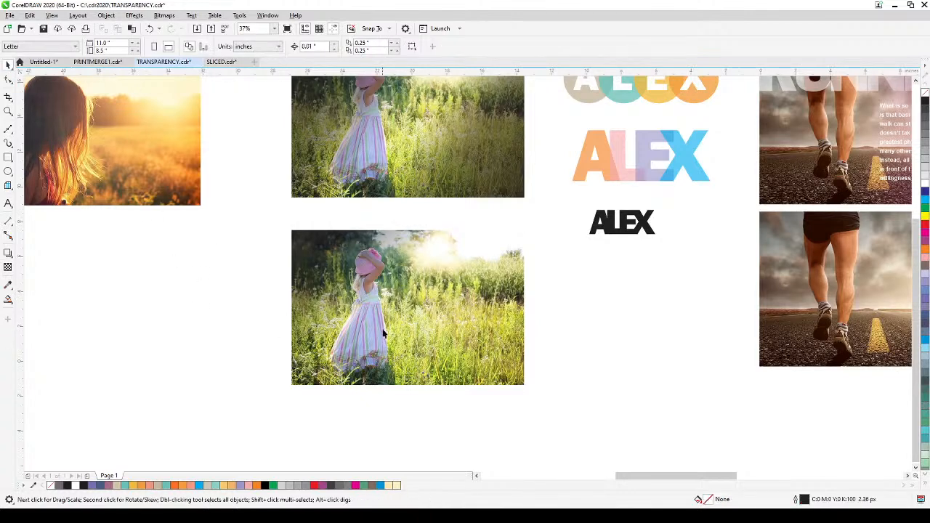
Step: Draw a second 13.333 × 8.889 inch rectangle over the lower girl photo, filled black with no outline
scroll(383, 329, "up", 1)
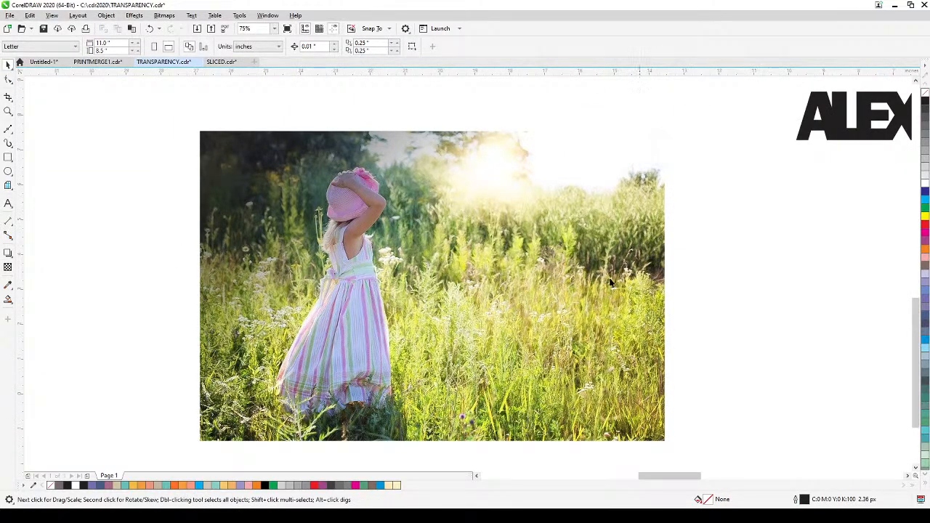
left_click(8, 158)
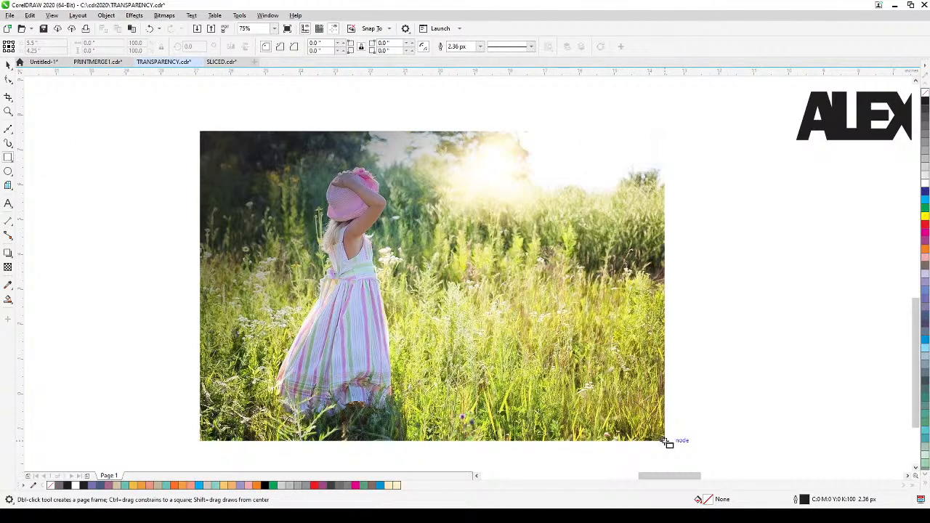
left_click_drag(664, 440, 202, 132)
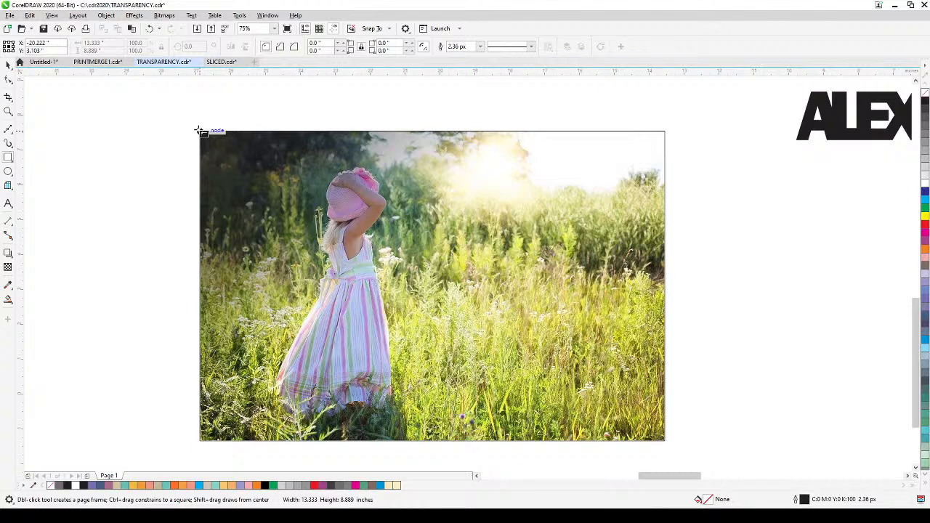
left_click_drag(202, 133, 201, 132)
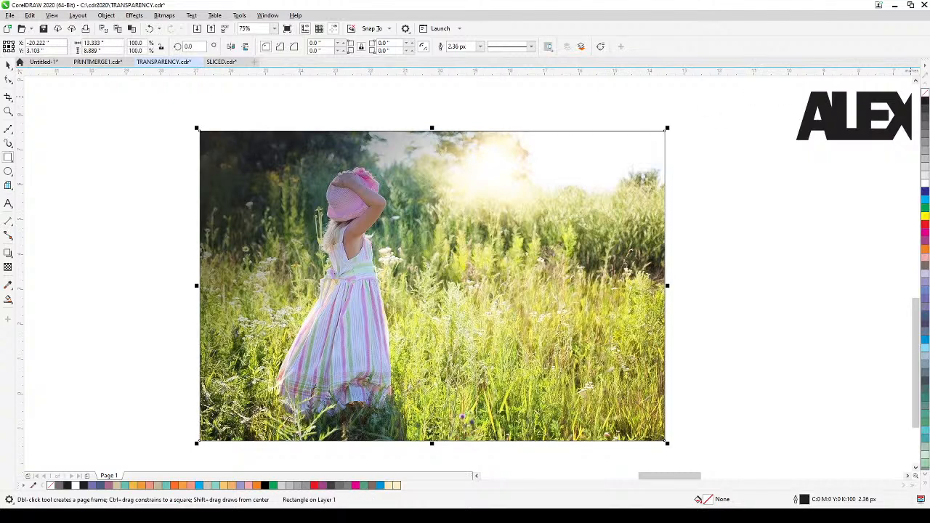
left_click(925, 100)
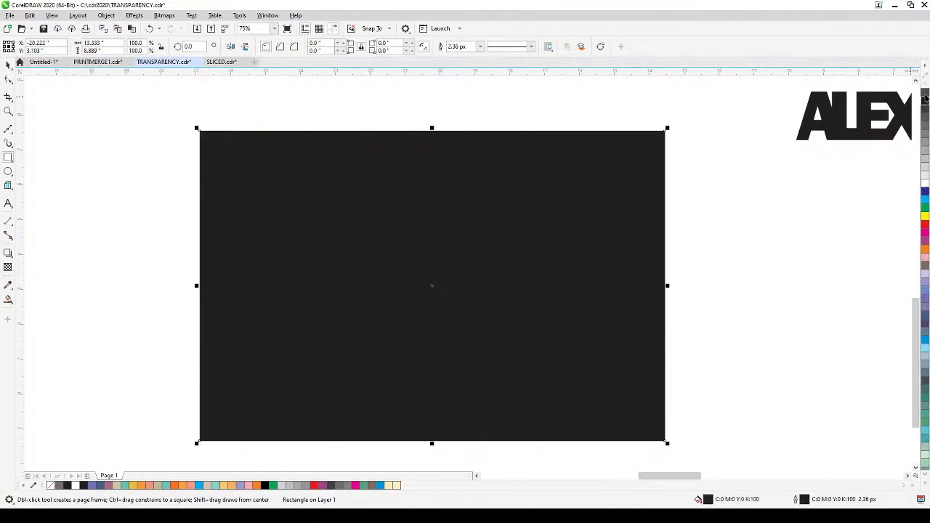
right_click(925, 94)
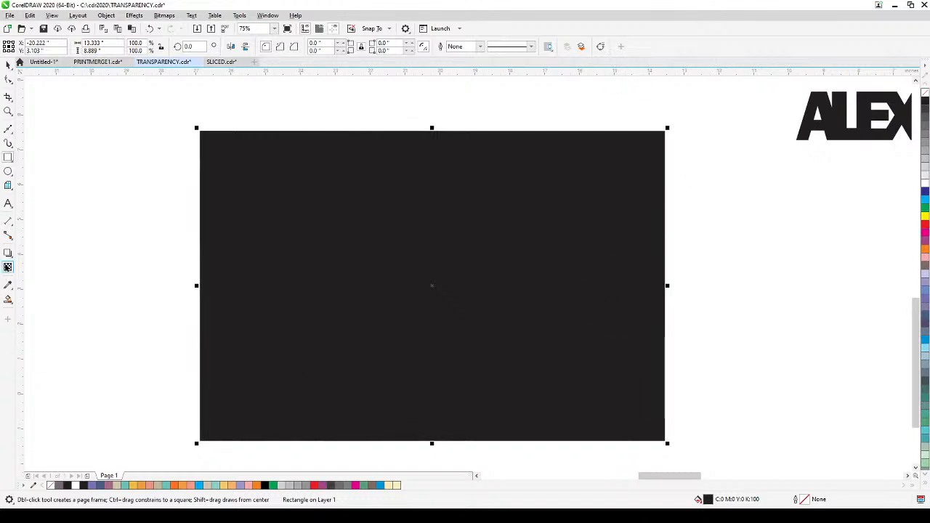
Step: Apply a fountain transparency to the second black rectangle, fading from the photo's lower-right corner toward its centre
left_click(7, 267)
left_click_drag(654, 449, 449, 263)
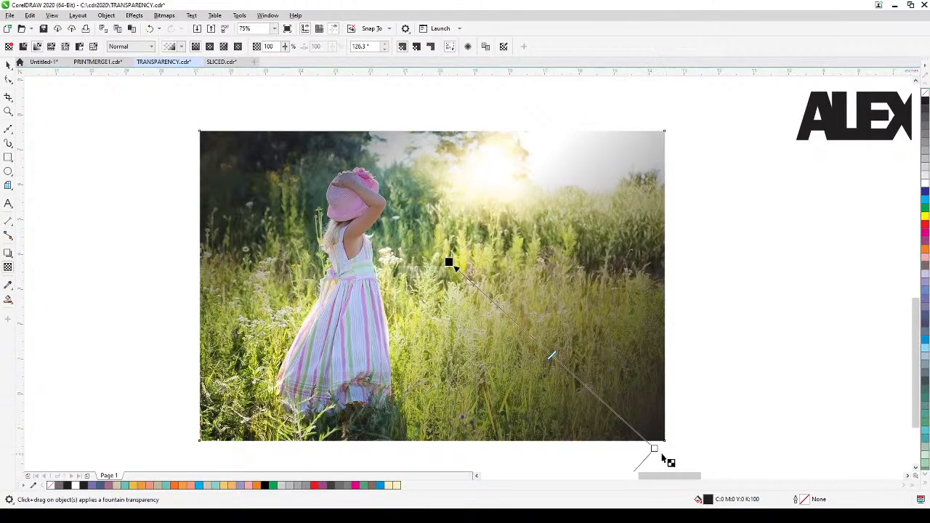
left_click_drag(657, 450, 627, 435)
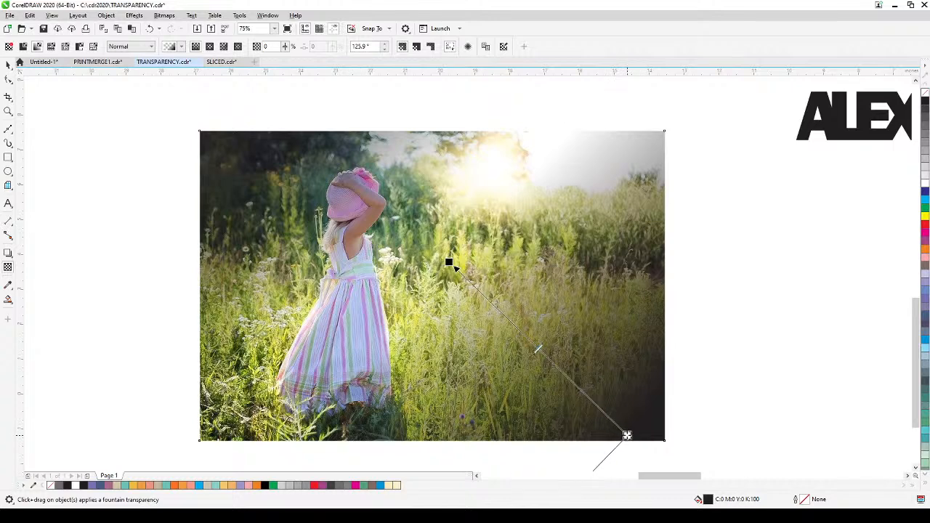
Step: Fine-tune the second rectangle's transparency to an angle of about 125°, adjust its midpoint, and deselect it
scroll(619, 436, "down", 2)
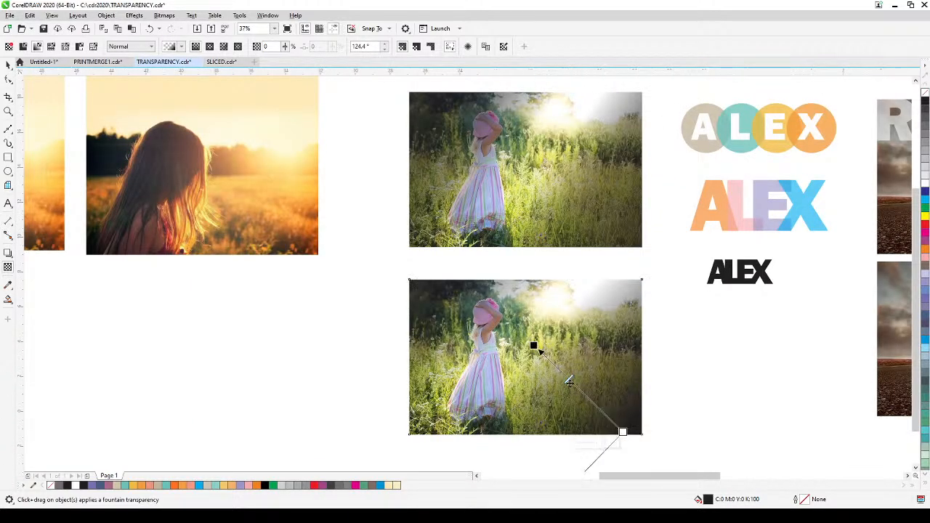
left_click_drag(539, 350, 535, 348)
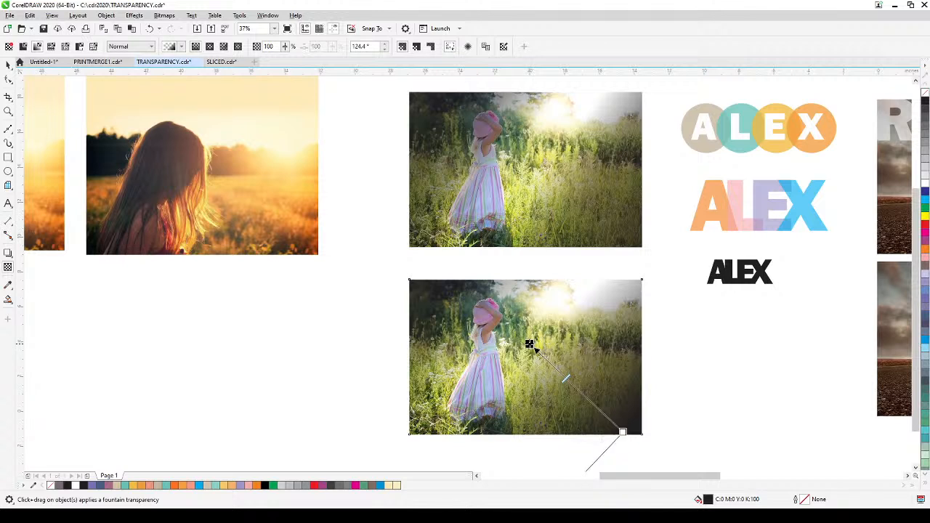
left_click_drag(566, 380, 559, 372)
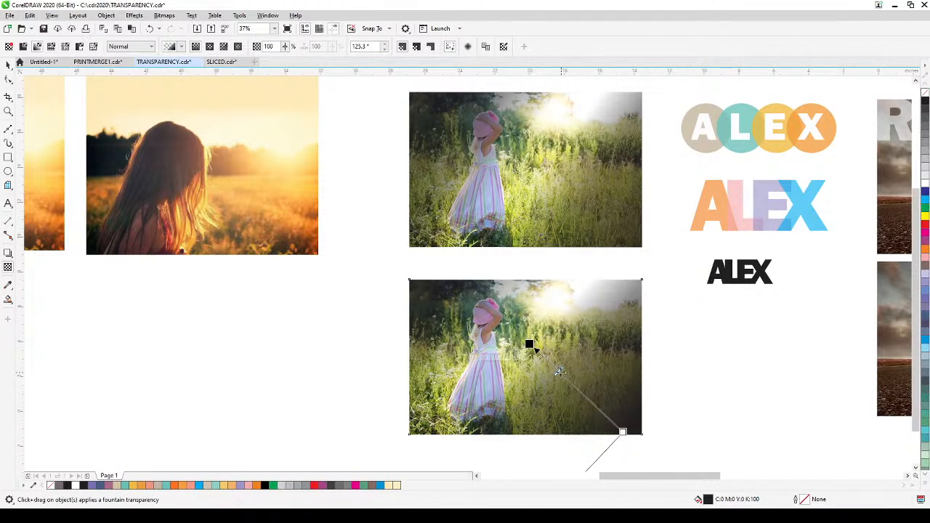
left_click_drag(559, 372, 569, 381)
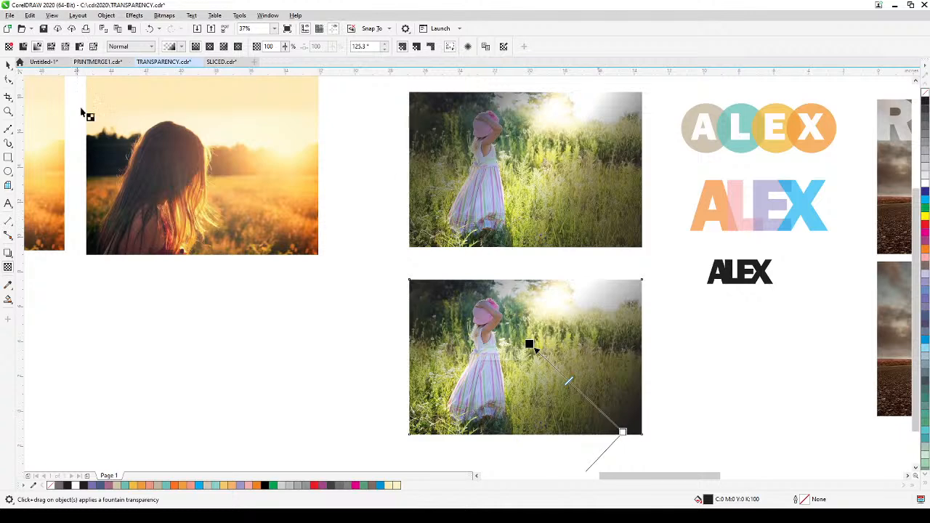
left_click(8, 65)
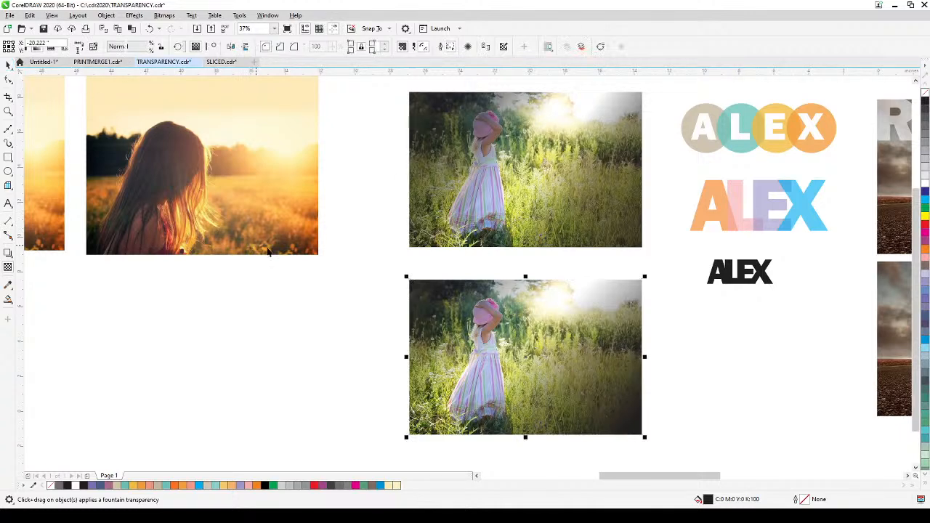
left_click(536, 254)
Step: Place a copy of the overlapping-circle ALEX logo directly above the original and deselect it
left_click_drag(539, 253, 482, 290)
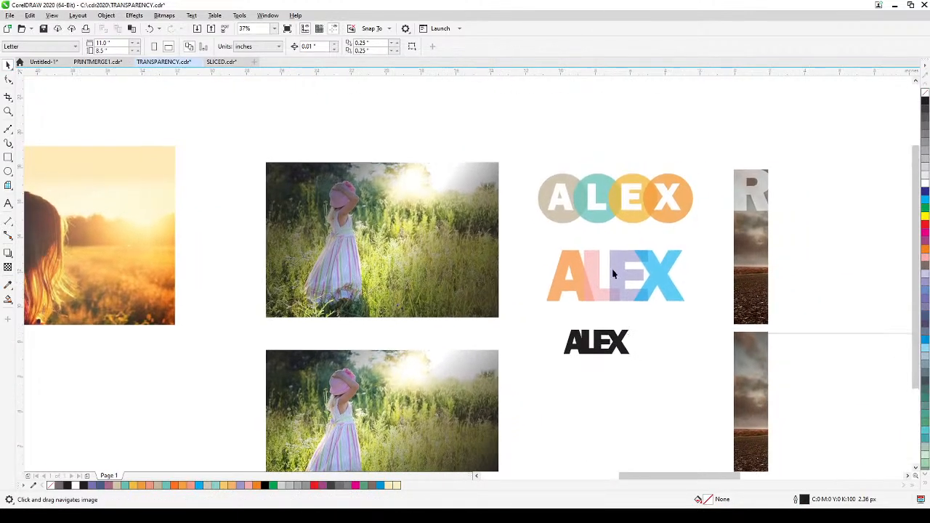
scroll(603, 272, "up", 2)
left_click_drag(603, 274, 528, 348)
left_click_drag(537, 311, 528, 330)
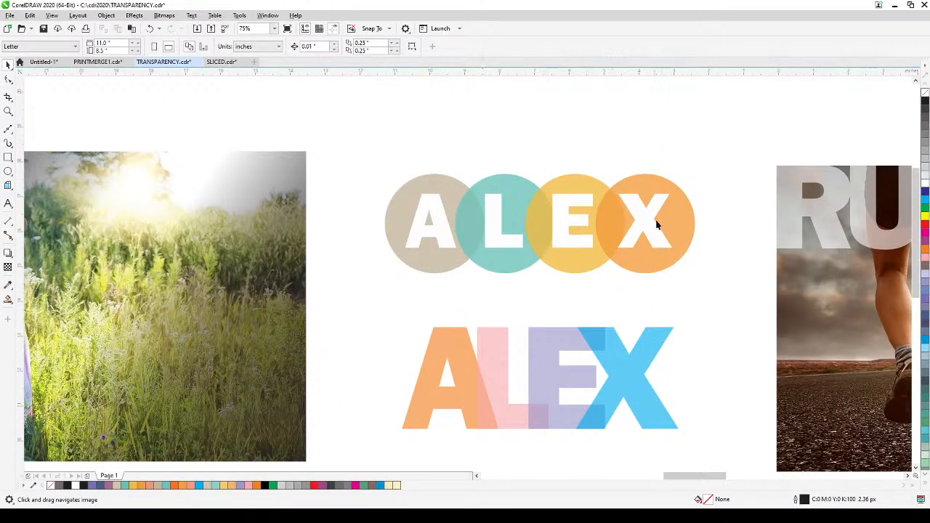
left_click_drag(656, 224, 656, 324)
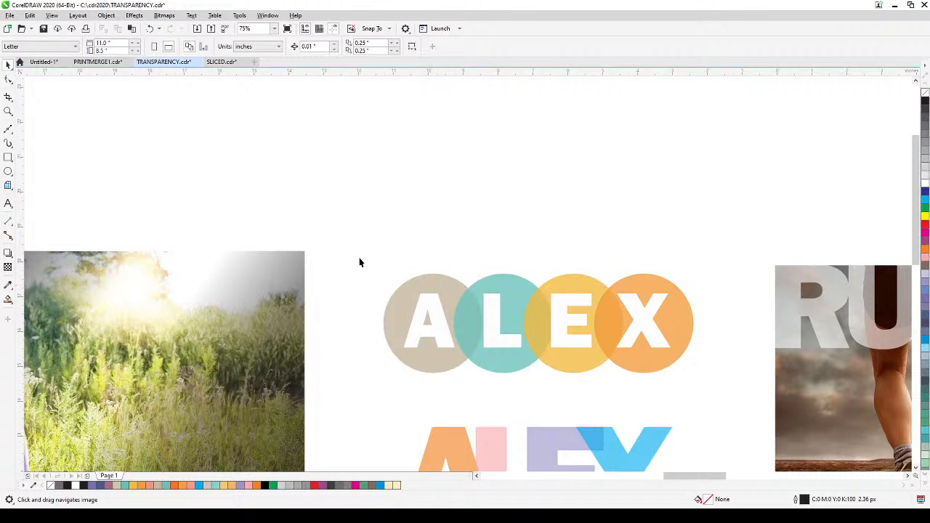
left_click(8, 171)
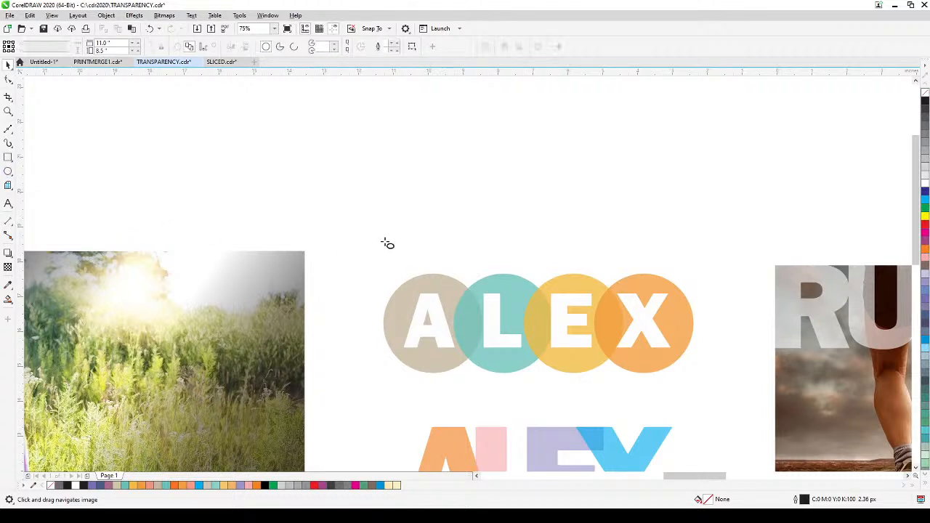
left_click(8, 64)
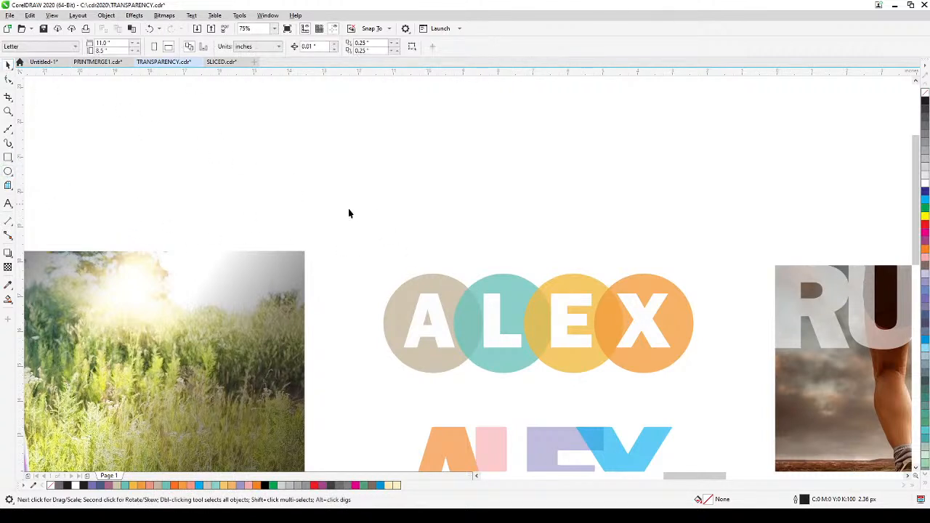
left_click_drag(377, 223, 709, 400)
left_click_drag(665, 357, 654, 200)
left_click(739, 197)
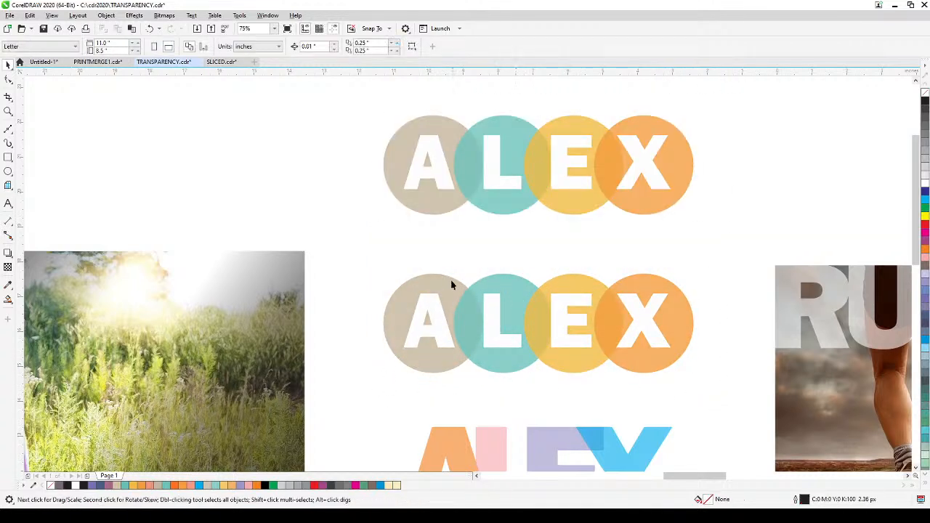
Step: Select the four circles of the lower circle logo and remove their transparency, making them opaque, and deselect them
left_click(458, 286)
left_click(498, 288, "shift")
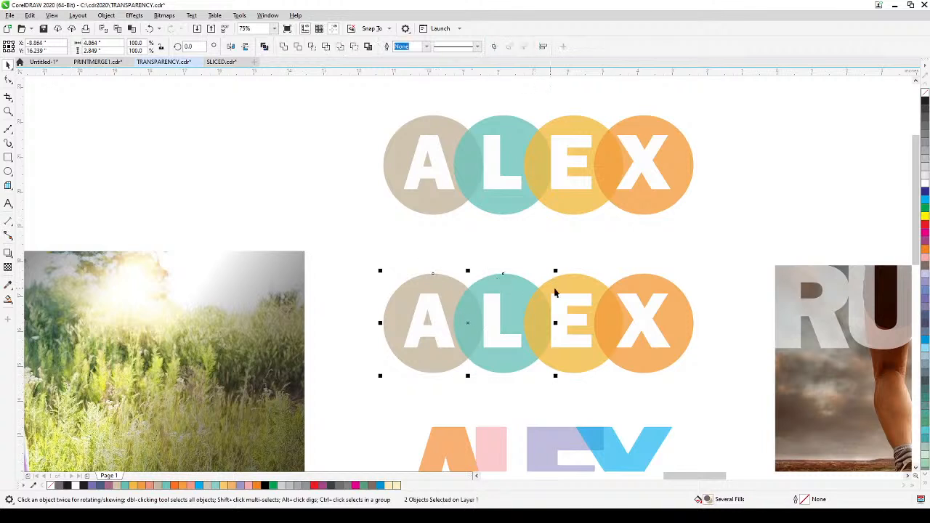
left_click(576, 285, "shift")
left_click(655, 288, "shift")
left_click(8, 267)
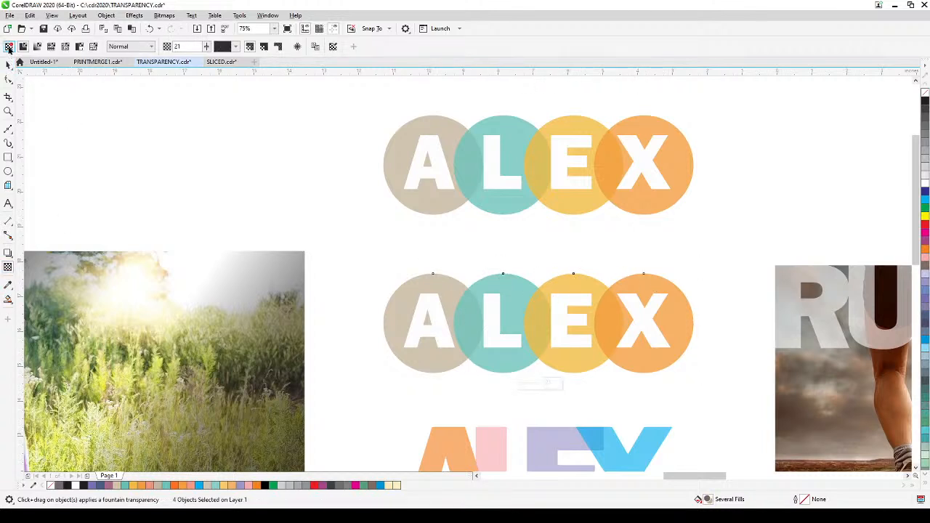
left_click(9, 48)
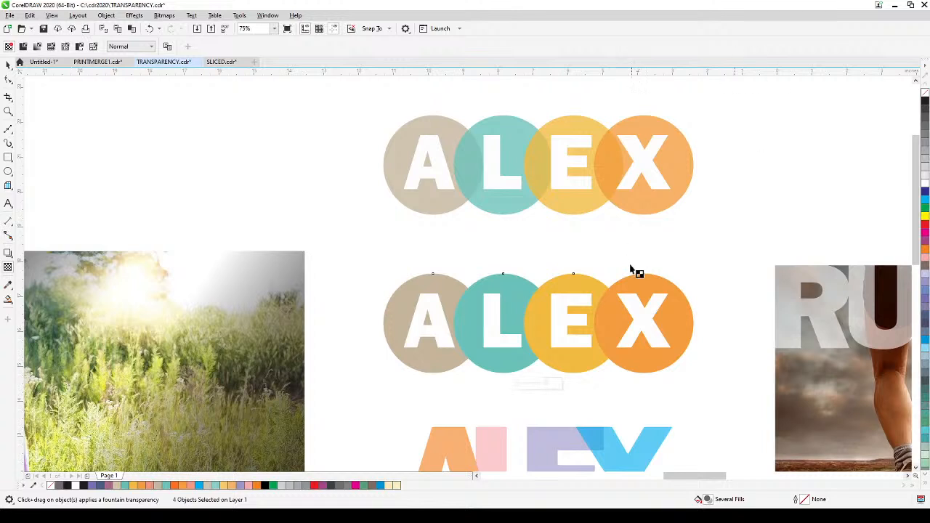
left_click(8, 64)
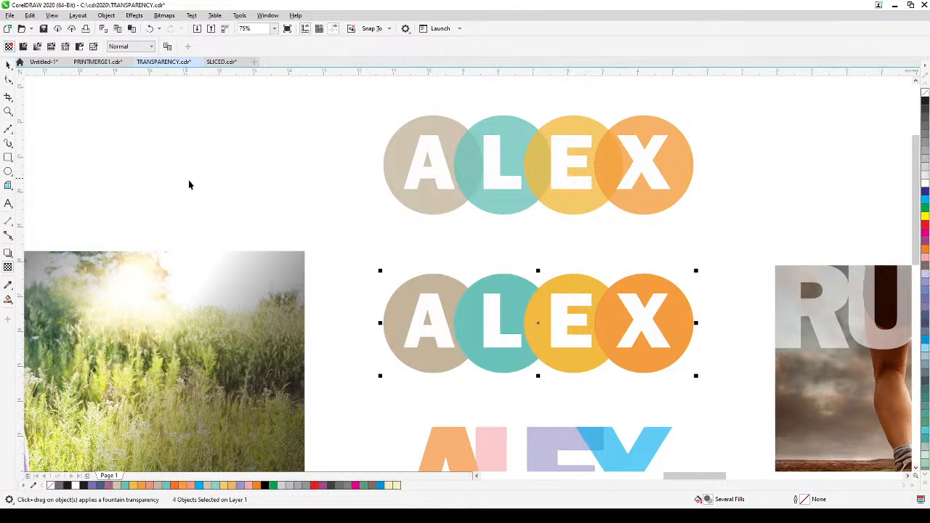
left_click(469, 242)
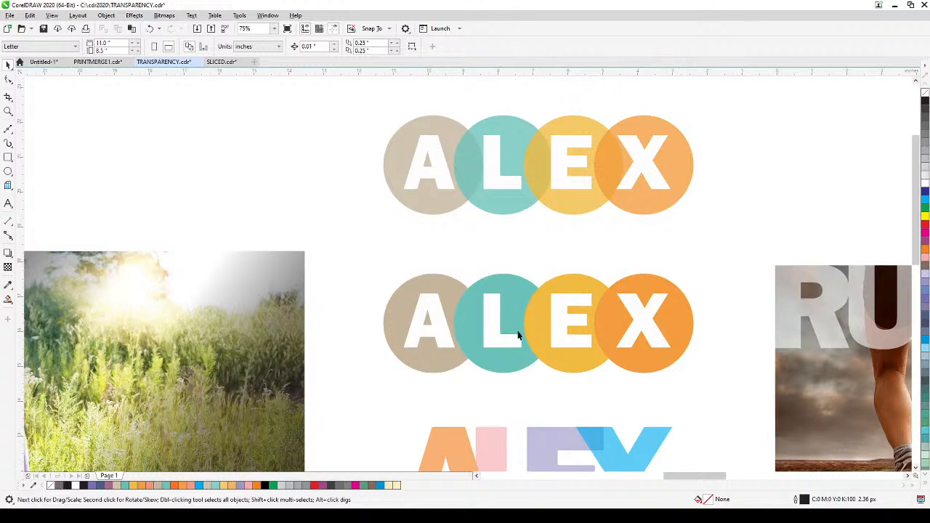
Step: Apply a uniform transparency of 32 to all four circles of the lower circle logo and deselect them
left_click(430, 287)
left_click(523, 283, "shift")
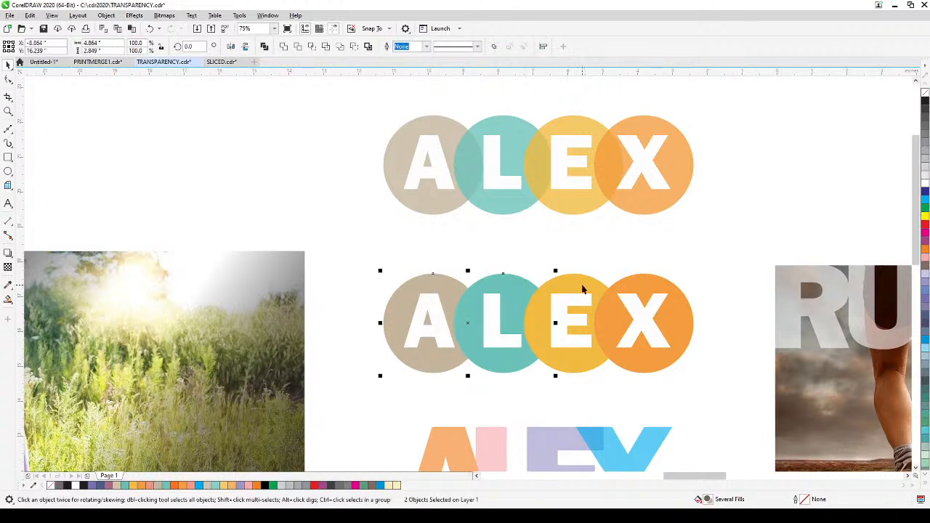
left_click(582, 290, "shift")
left_click(654, 279, "shift")
left_click(7, 269)
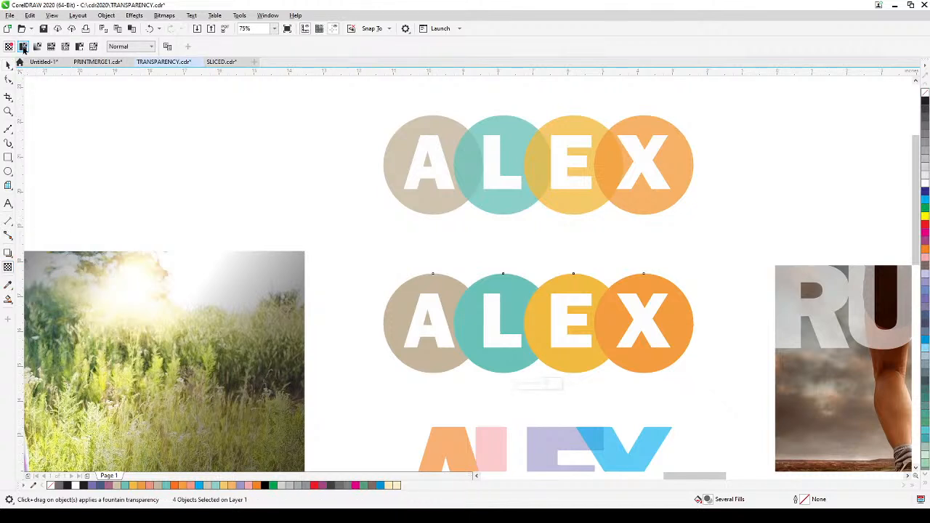
left_click(23, 46)
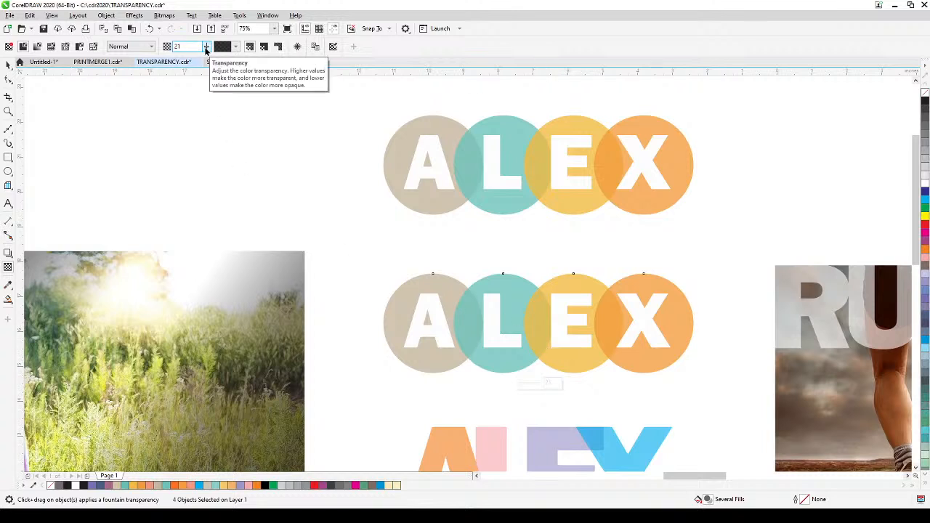
left_click(207, 48)
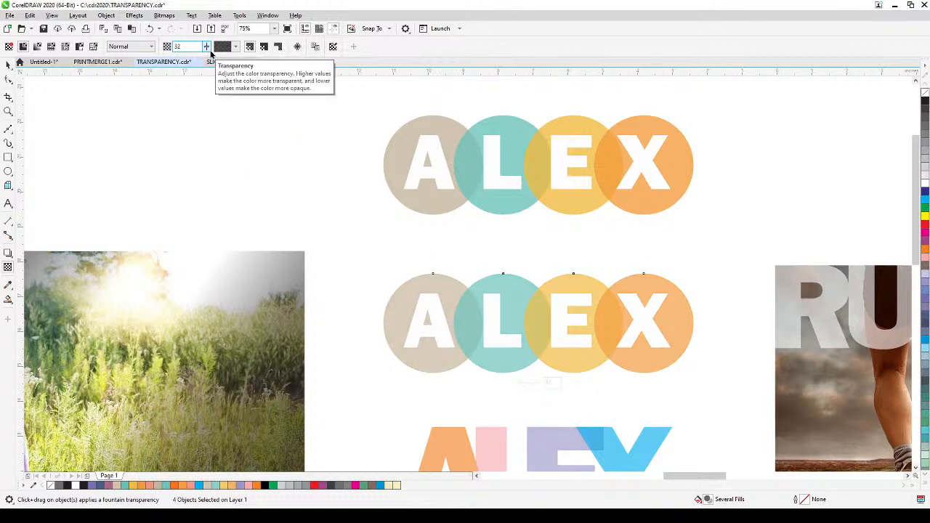
left_click(8, 64)
left_click(275, 186)
Step: Move the black ALEX text just below the coloured ALEX lettering and enlarge it to about 7.33 × 2.7 inches
scroll(442, 307, "down", 5)
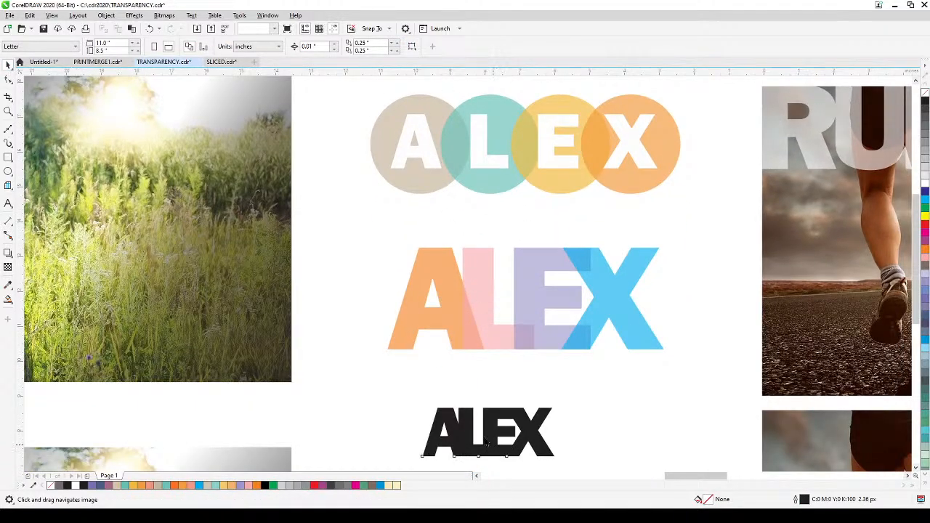
left_click_drag(490, 444, 456, 412)
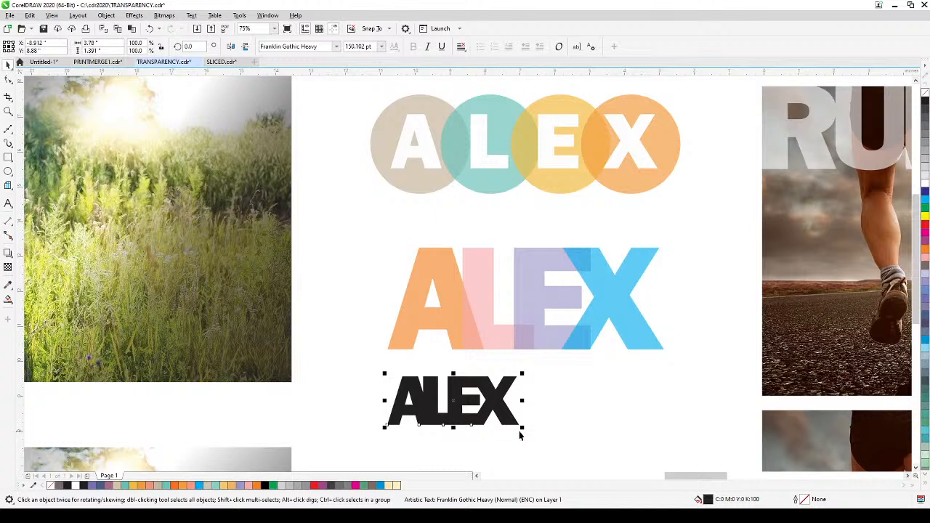
left_click_drag(522, 430, 646, 441)
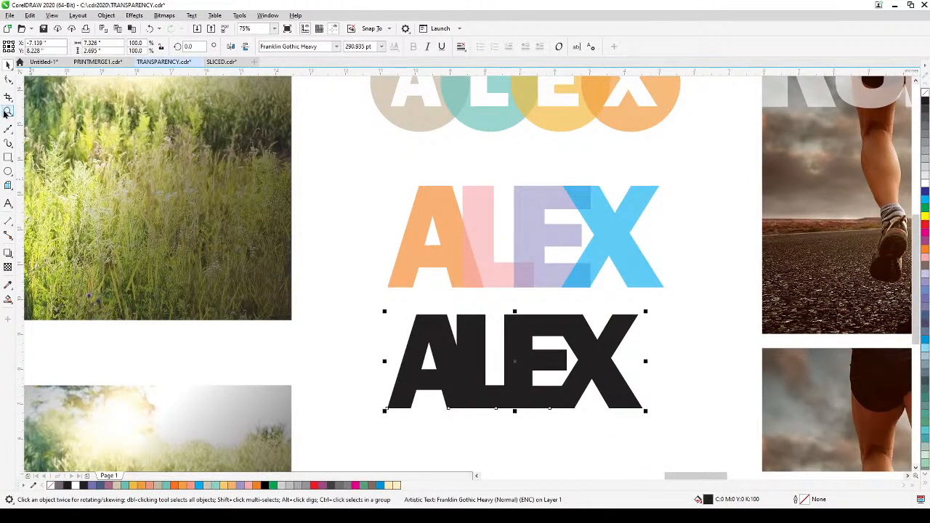
Step: Widen the black ALEX text's letter spacing with the Shape tool until the letters stand apart, and shift the text slightly left
left_click(8, 80)
left_click_drag(646, 413, 733, 414)
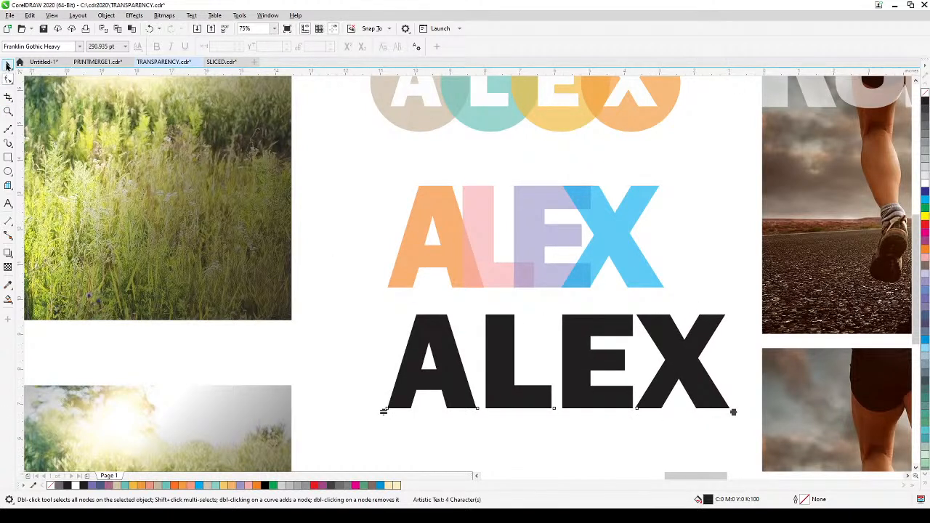
left_click(8, 64)
left_click(468, 367)
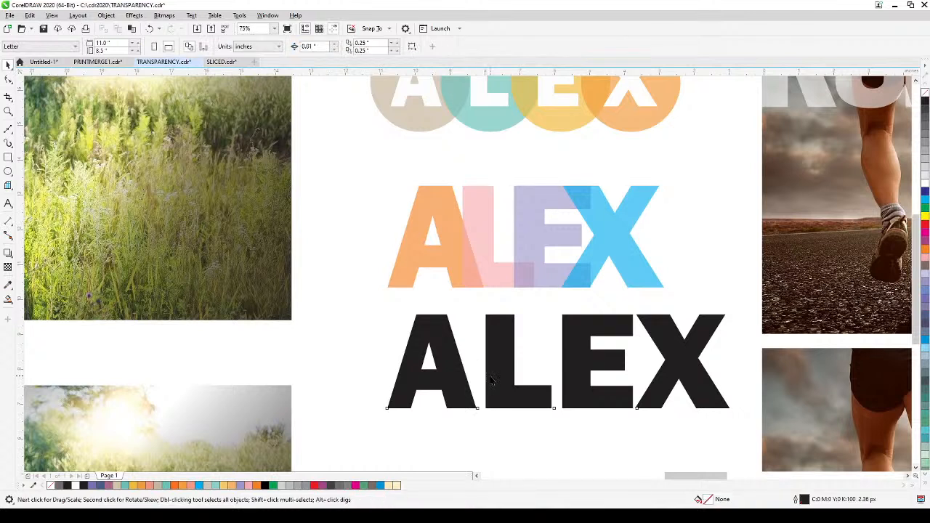
left_click_drag(491, 377, 469, 379)
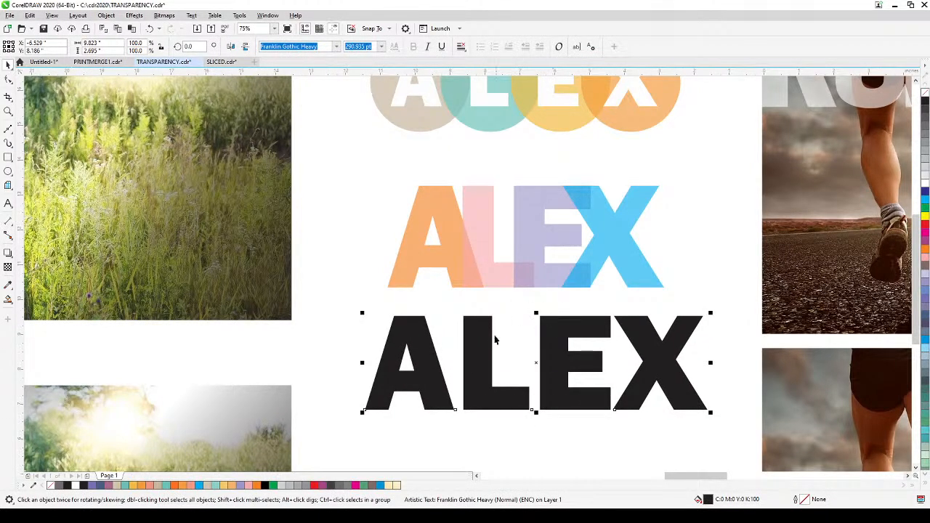
Step: Tighten the black ALEX text's letter spacing until the letters overlap, and enlarge the text to about 355.8 pt
left_click(8, 81)
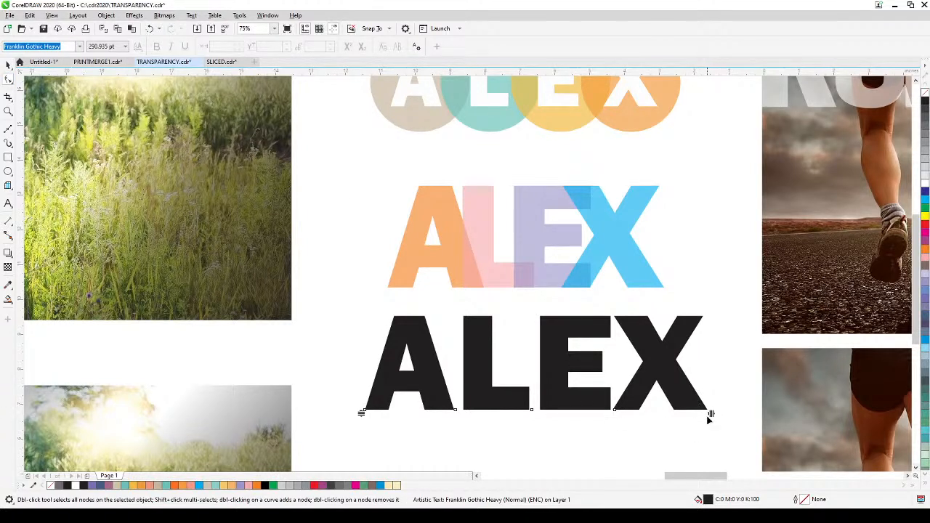
left_click_drag(711, 414, 619, 433)
left_click(8, 65)
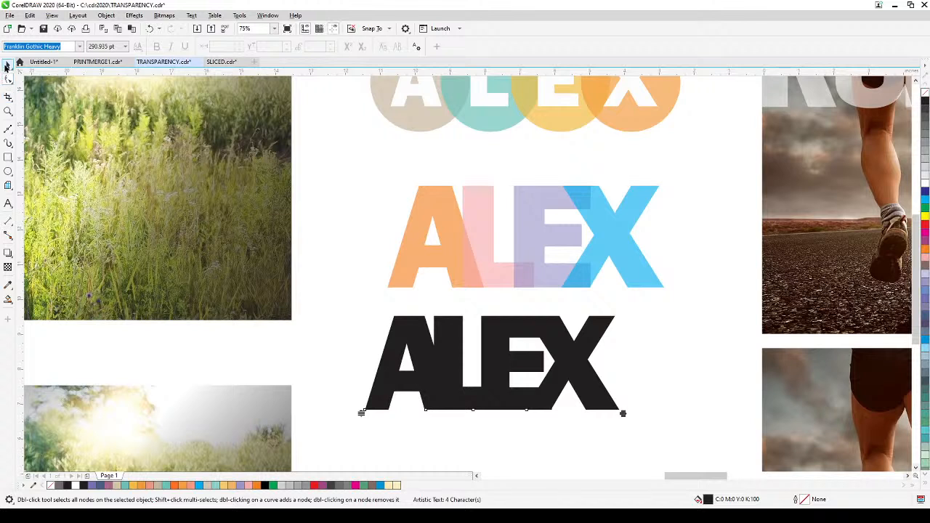
left_click_drag(623, 412, 679, 434)
left_click(694, 407)
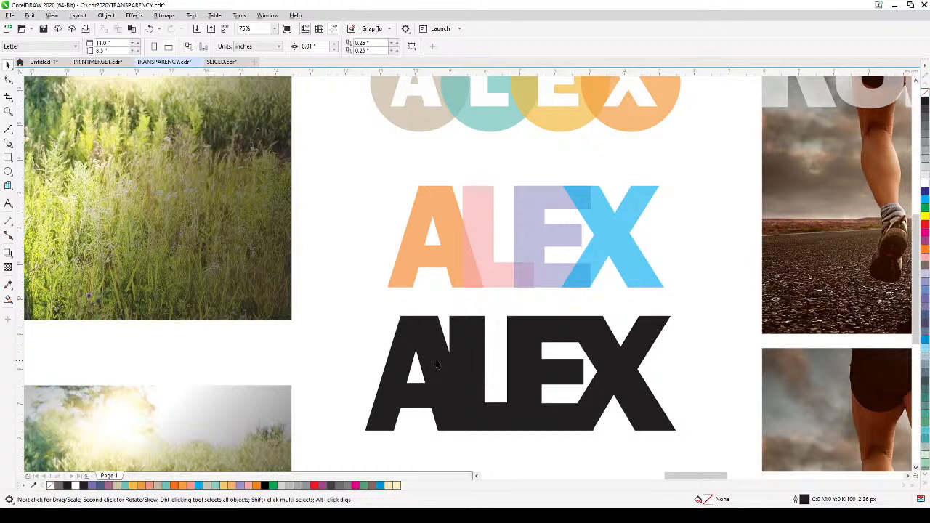
Step: Break the black ALEX text apart into separate letters, then try moving the A away and undo that move
left_click(459, 352)
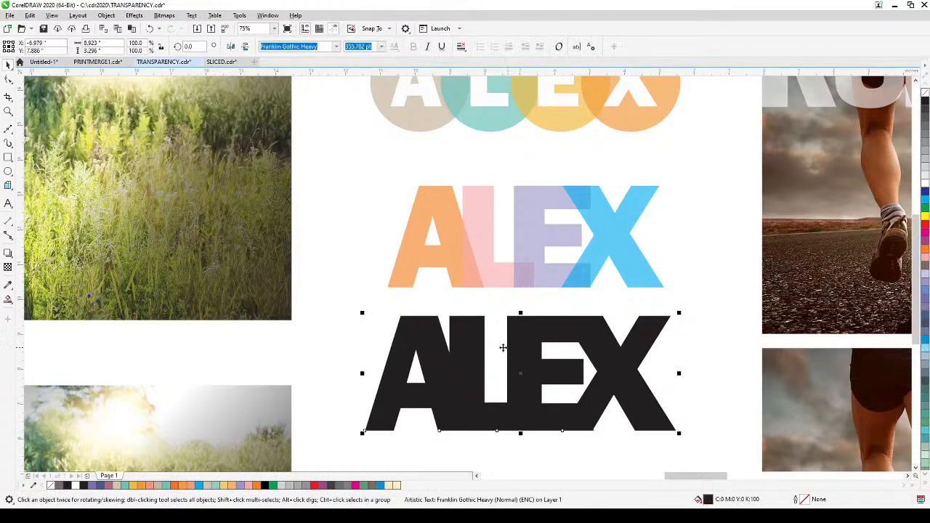
left_click(106, 15)
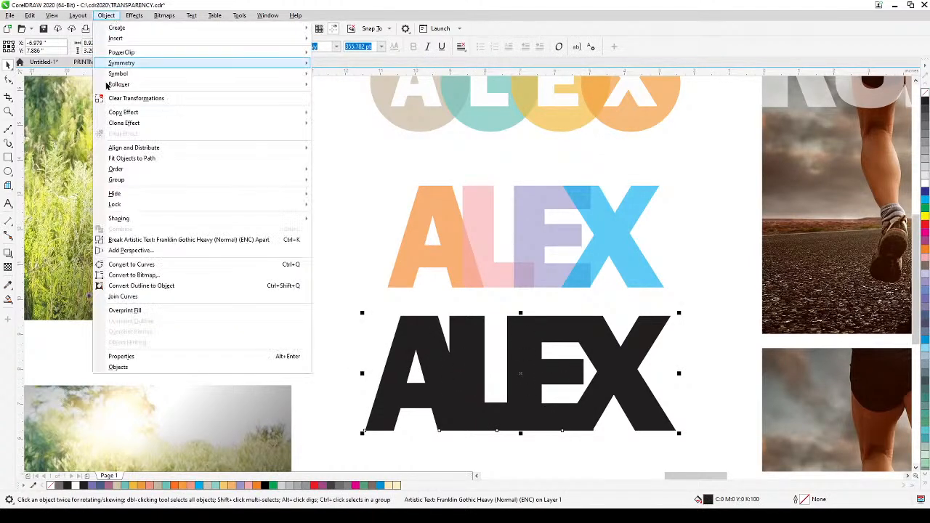
left_click(164, 243)
left_click(341, 309)
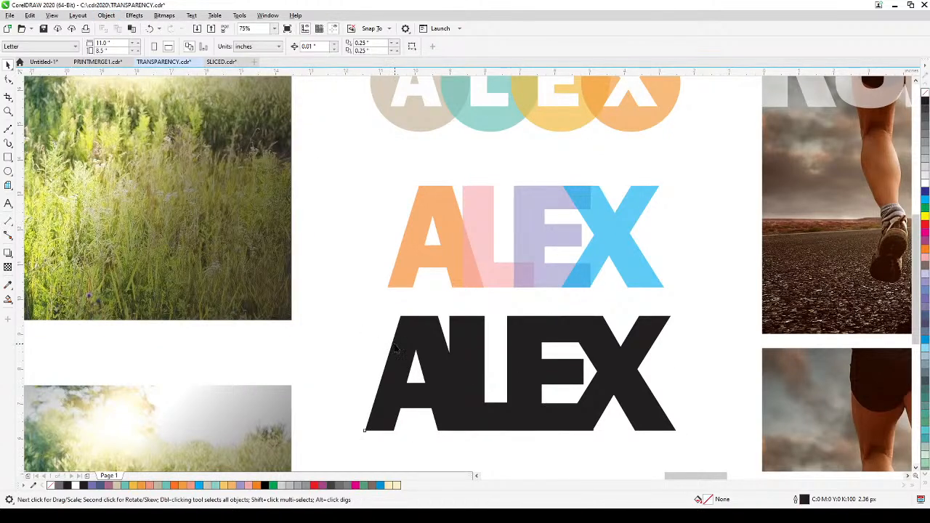
left_click_drag(396, 349, 356, 343)
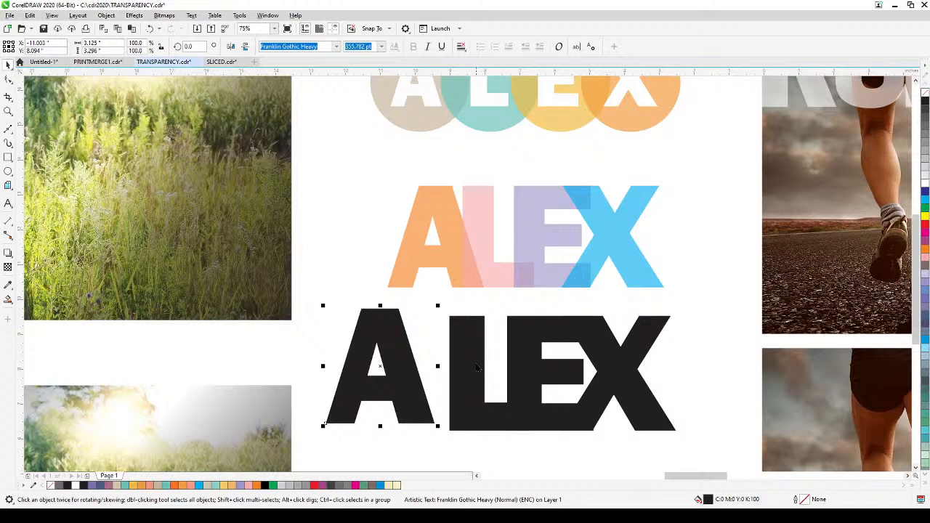
key("ctrl+z")
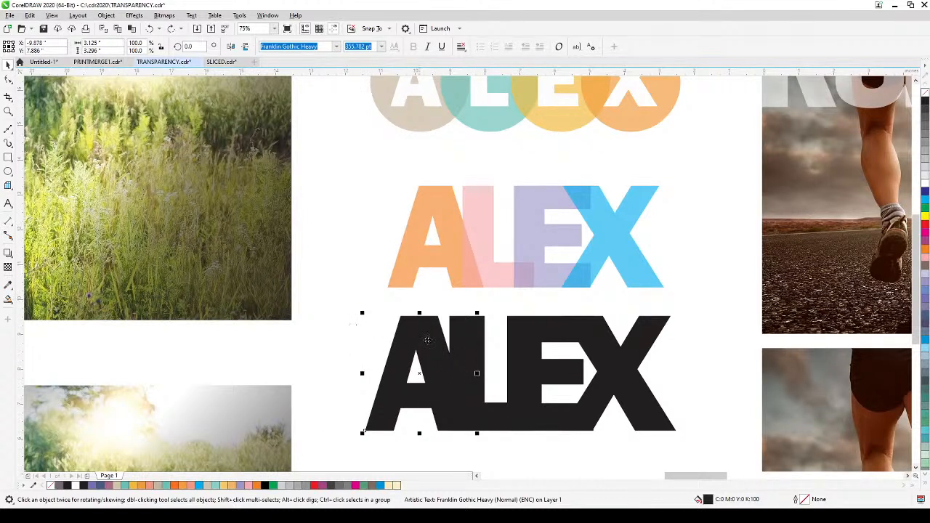
Step: Sample the orange, pink, purple and blue of the coloured ALEX lettering and fill the matching black letters A, L, E and X
left_click(8, 287)
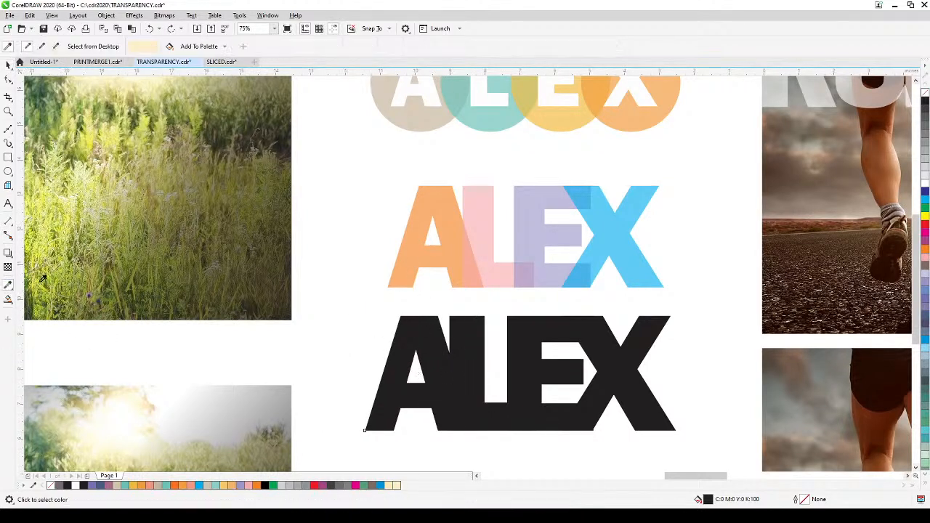
left_click(426, 211)
left_click(430, 335)
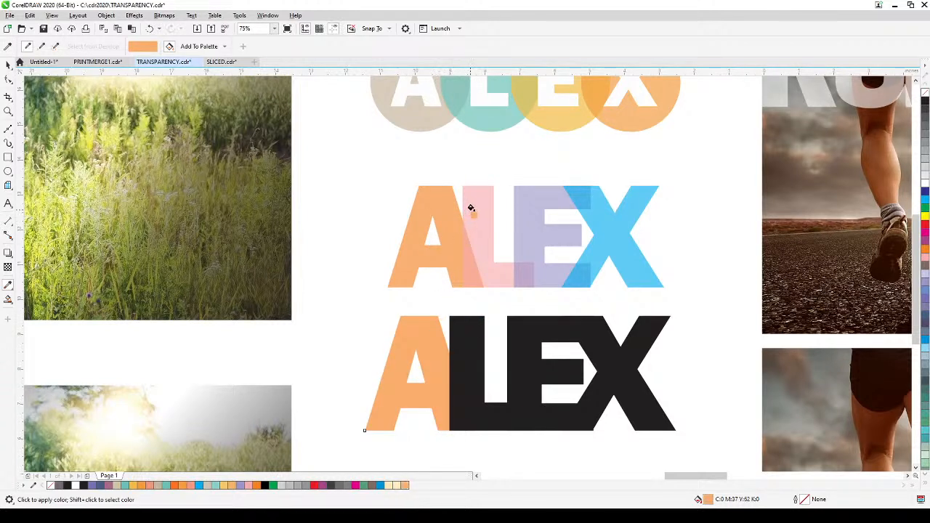
left_click(469, 211)
left_click(475, 341)
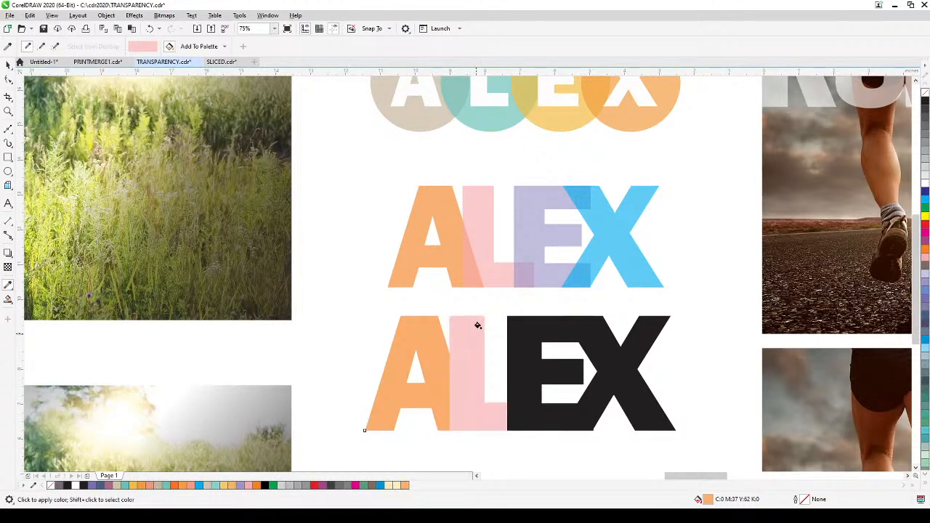
left_click(544, 239)
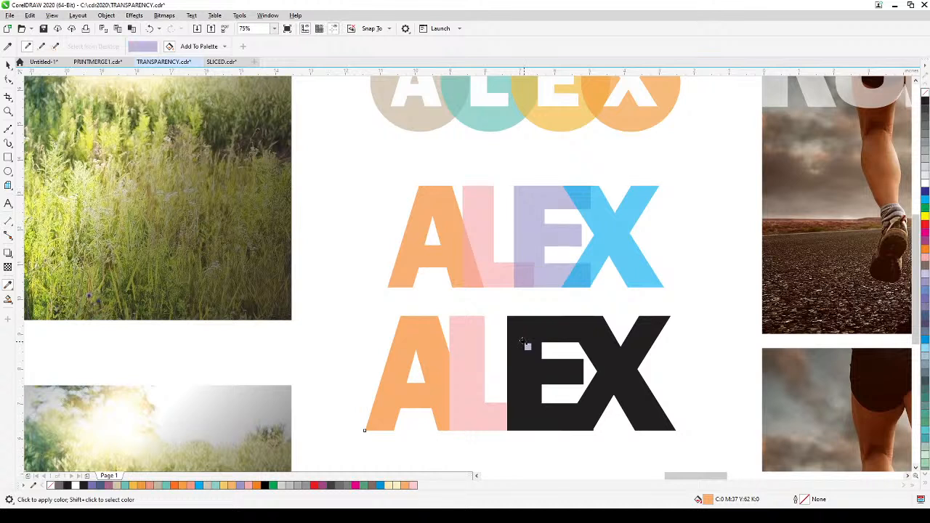
left_click(528, 343)
left_click(602, 211)
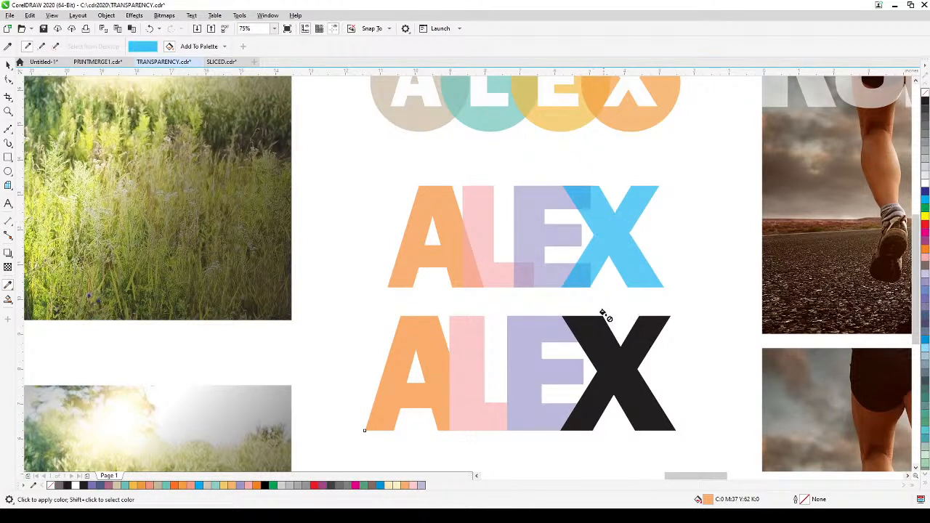
left_click(597, 329)
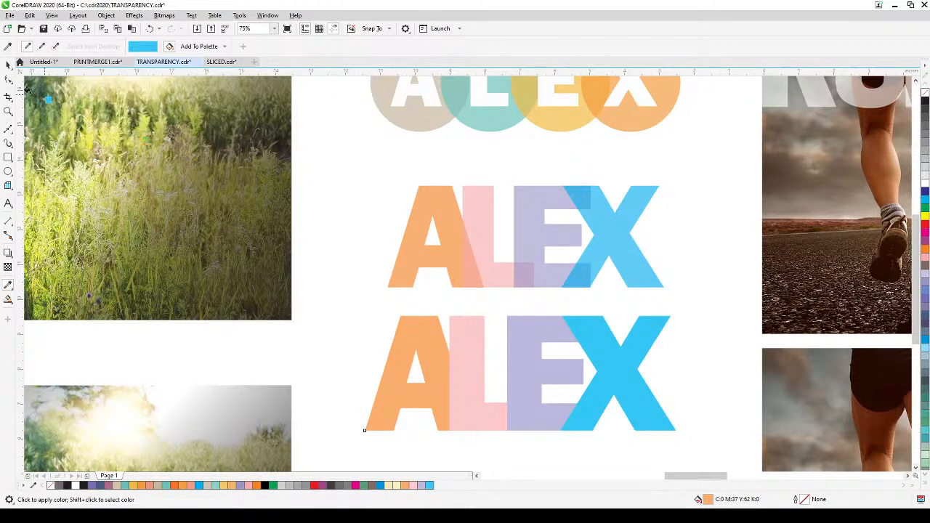
Step: Select all four letters of the lower ALEX lettering and apply a uniform transparency of 37
key("space")
left_click(337, 310)
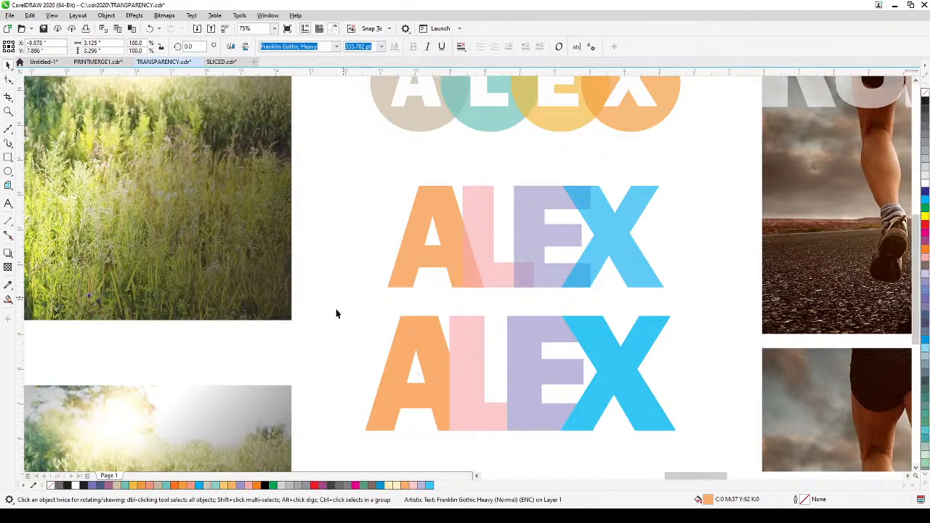
left_click_drag(338, 301, 708, 456)
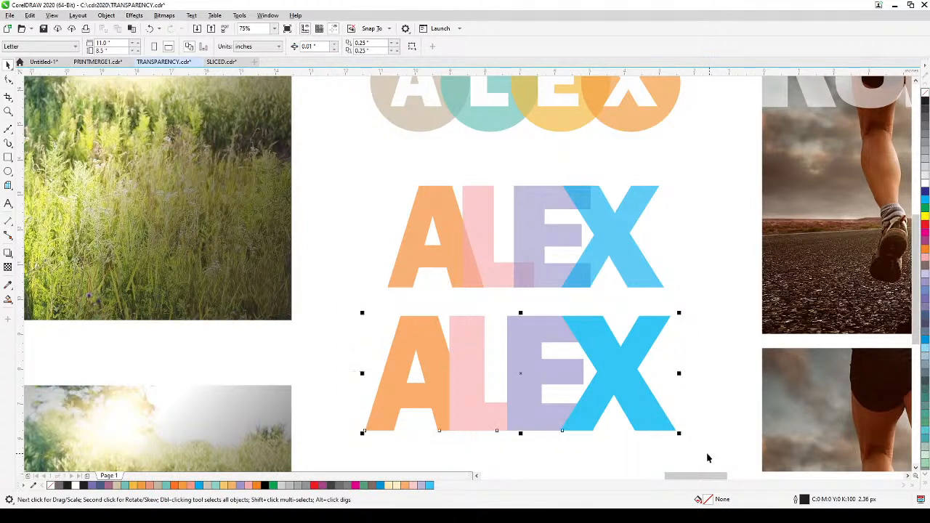
left_click(7, 268)
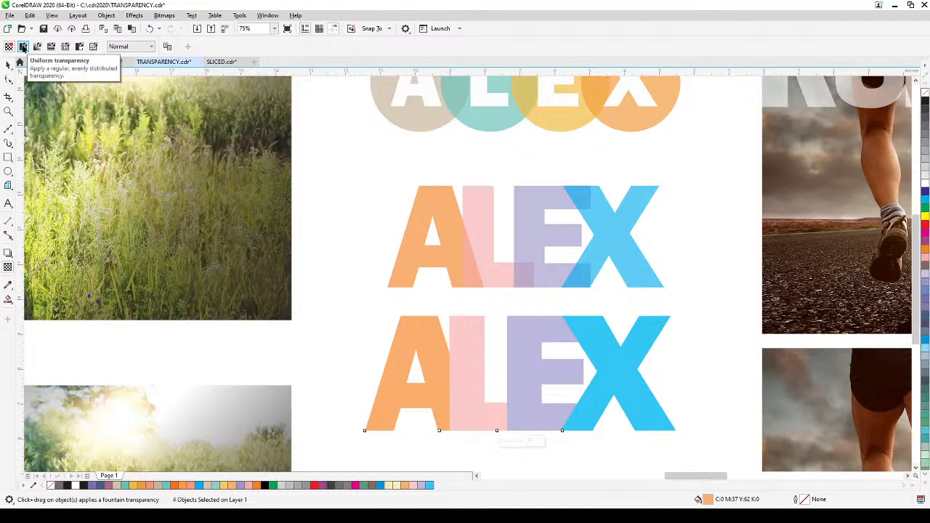
left_click(22, 46)
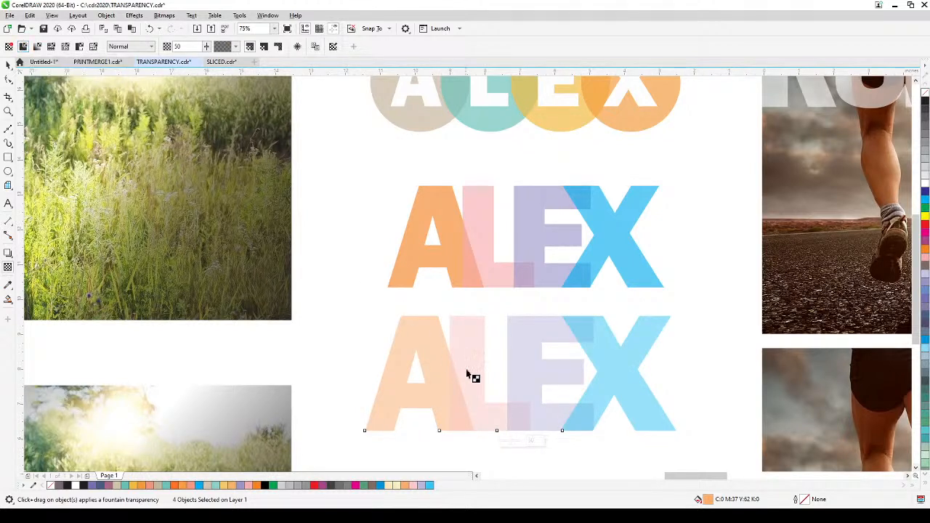
left_click(206, 46)
left_click(206, 46)
left_click(206, 47)
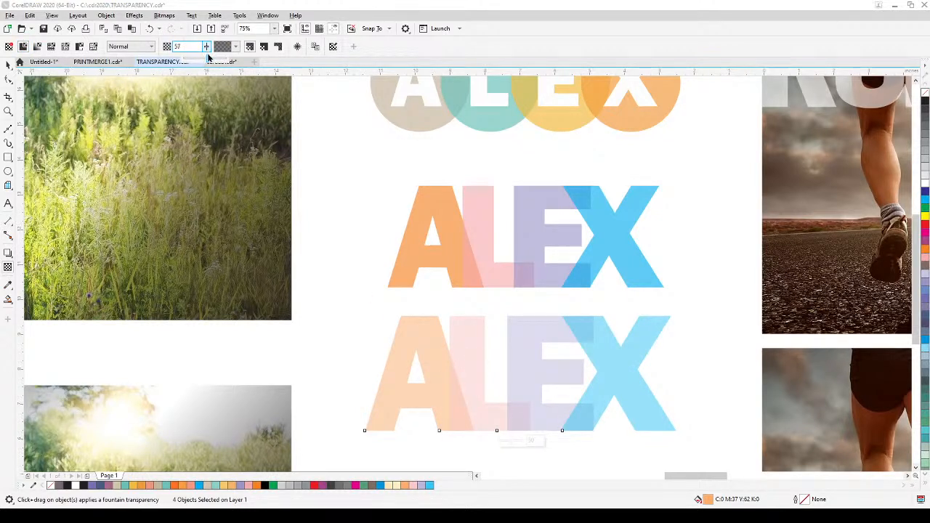
left_click_drag(208, 57, 197, 59)
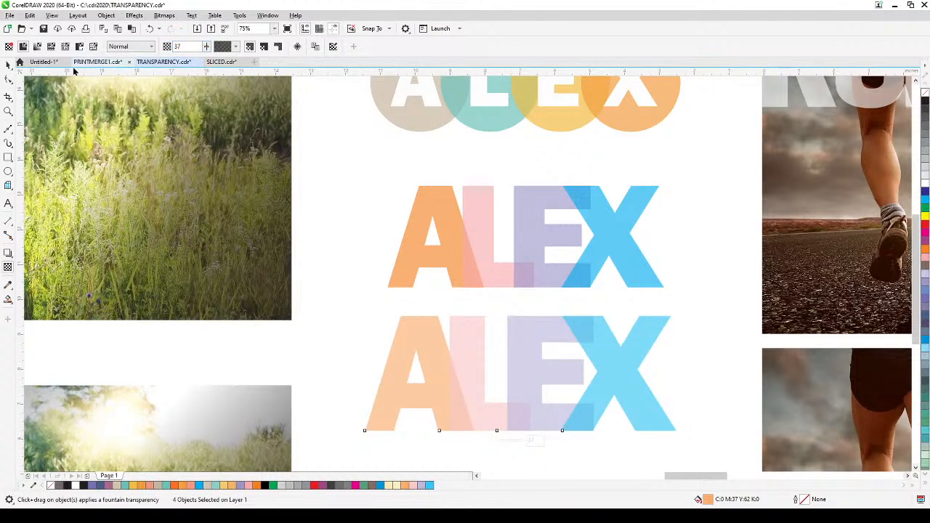
left_click(7, 65)
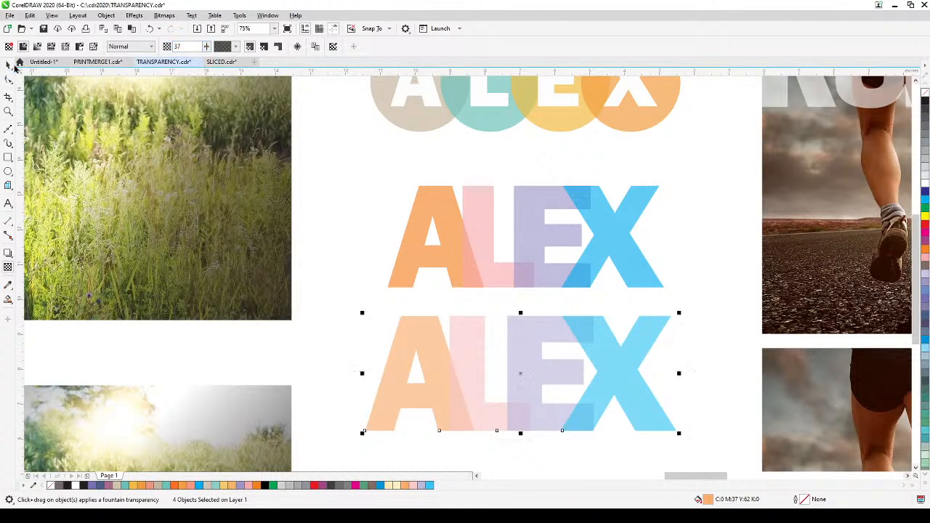
left_click(702, 192)
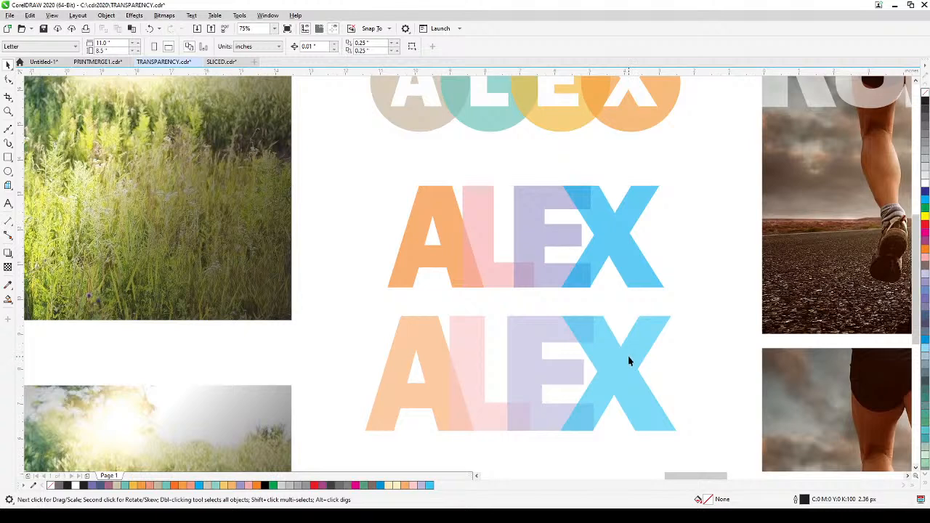
Step: Examine the finished RUNNING poster with its purple fade and text, and the plain runner photo below it
scroll(629, 361, "down", 2)
left_click_drag(629, 361, 407, 380)
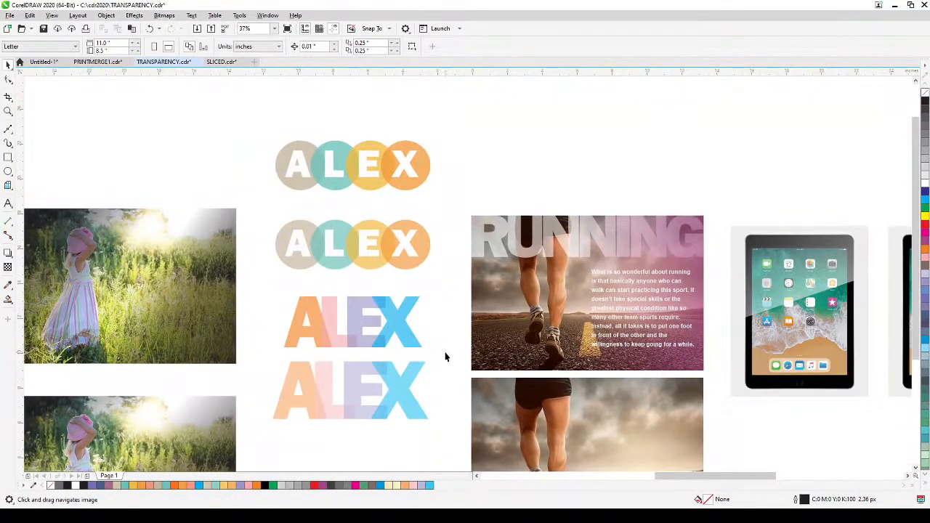
left_click_drag(447, 357, 398, 365)
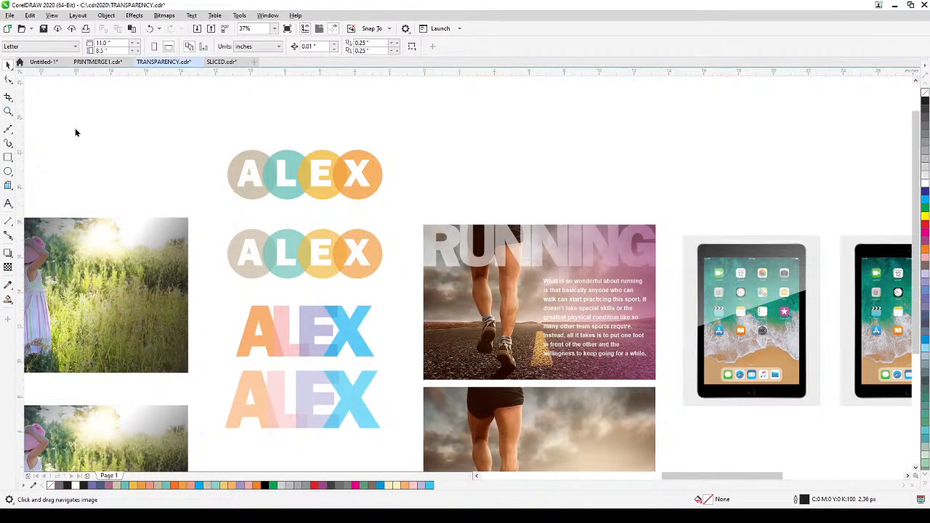
key("z")
left_click_drag(401, 210, 660, 384)
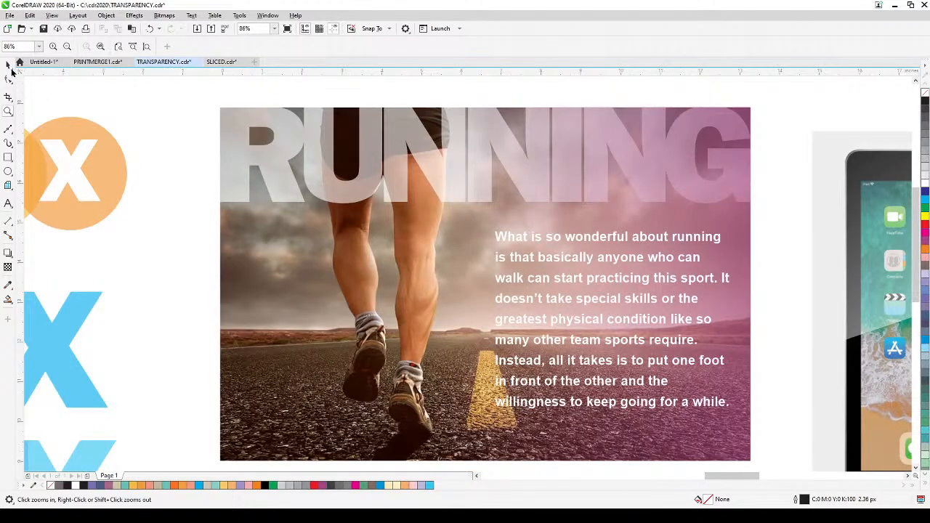
left_click(8, 66)
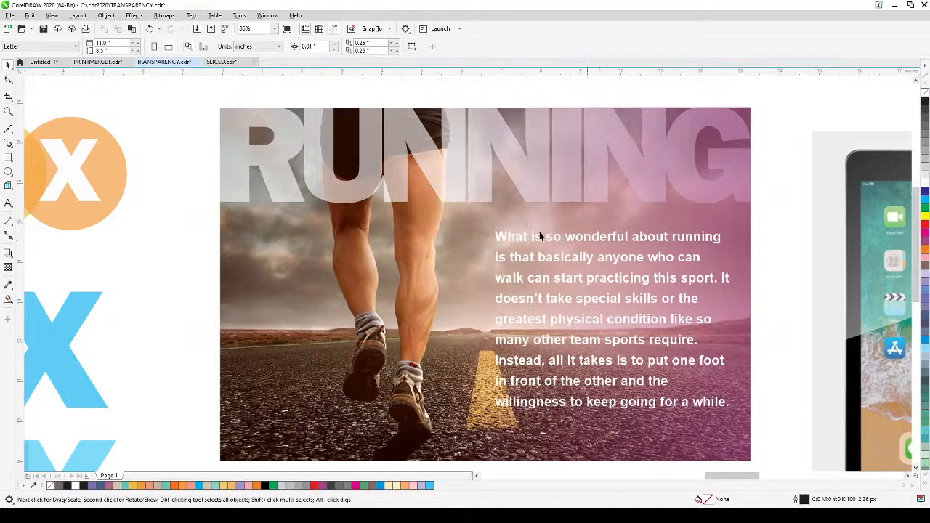
scroll(484, 313, "down", 2)
left_click_drag(476, 378, 485, 236)
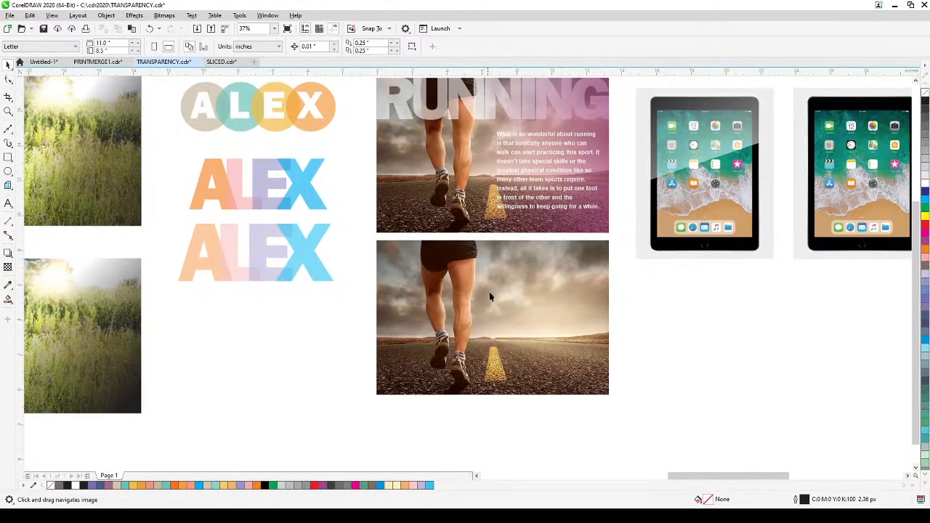
left_click_drag(492, 302, 492, 344)
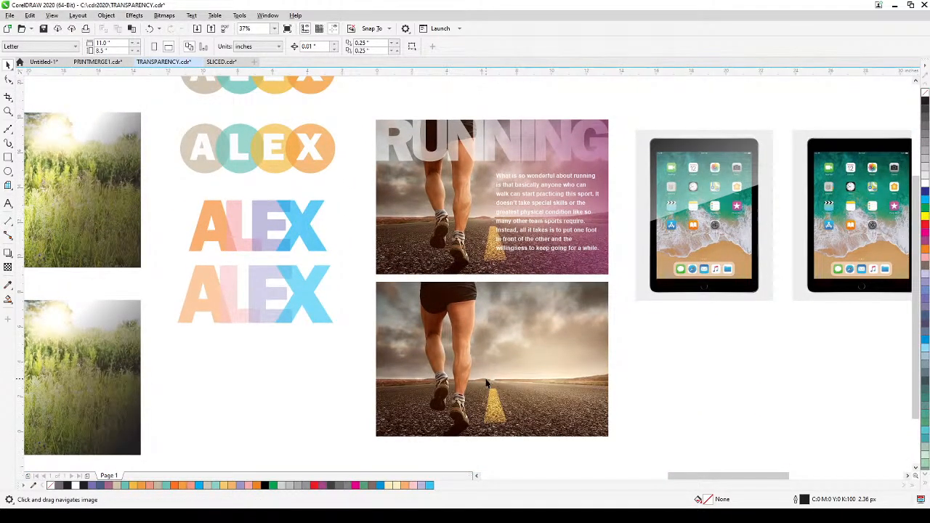
scroll(487, 384, "up", 2)
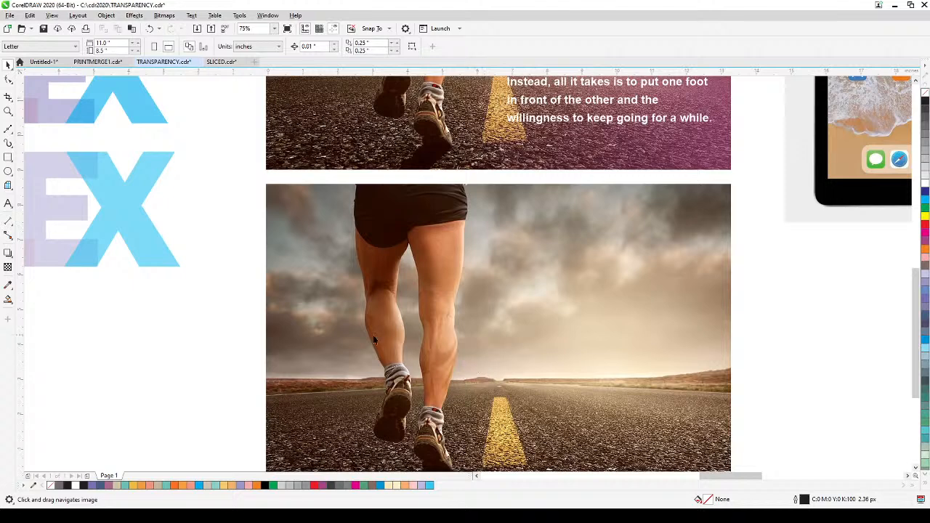
scroll(369, 356, "down", 2)
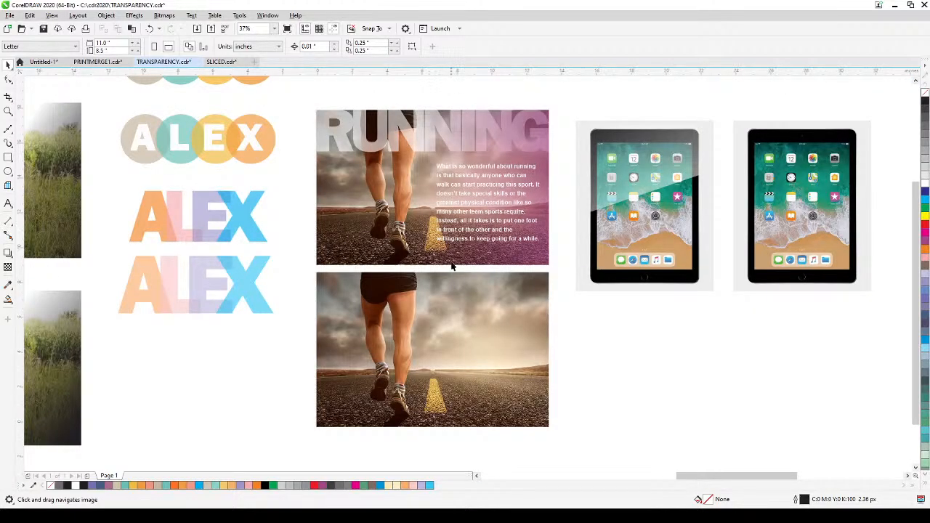
Step: Move the white paragraph text from the upper RUNNING poster down onto the plain runner photo, over the road side
left_click(539, 277)
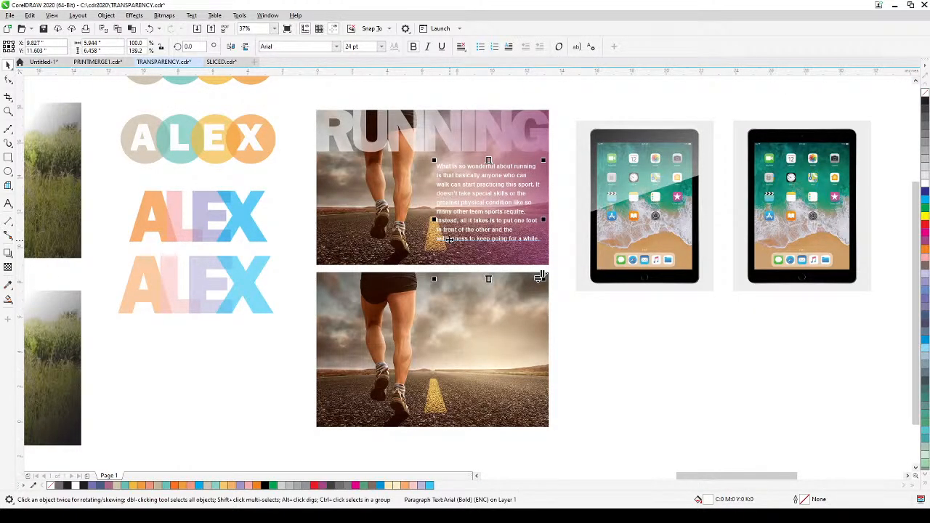
left_click_drag(449, 240, 448, 392)
left_click(242, 358)
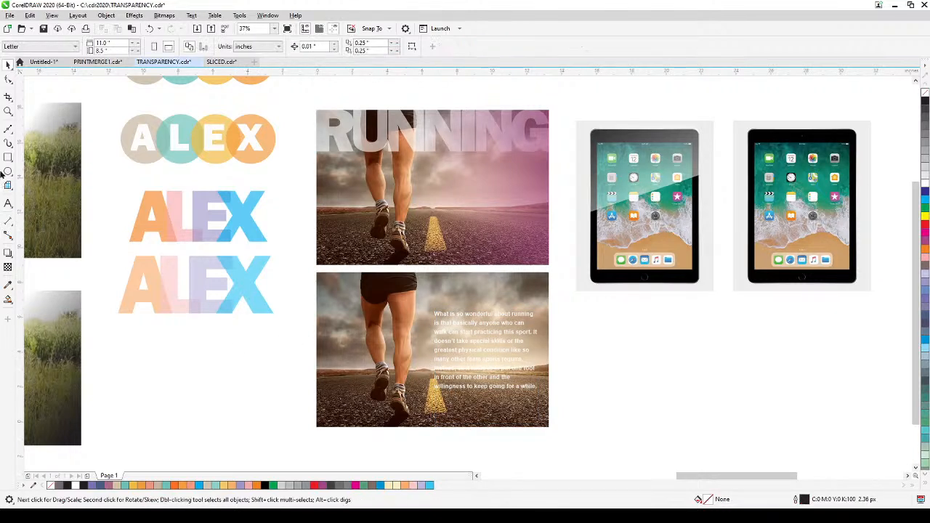
Step: Add the artistic text "running" on the empty area below the tablets and enlarge it to about 135.6 pt
left_click(8, 204)
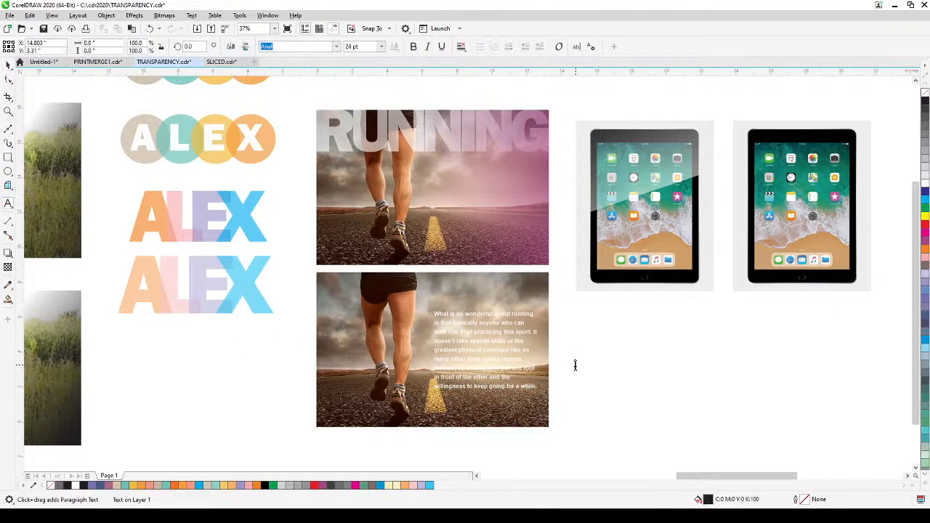
left_click(575, 365)
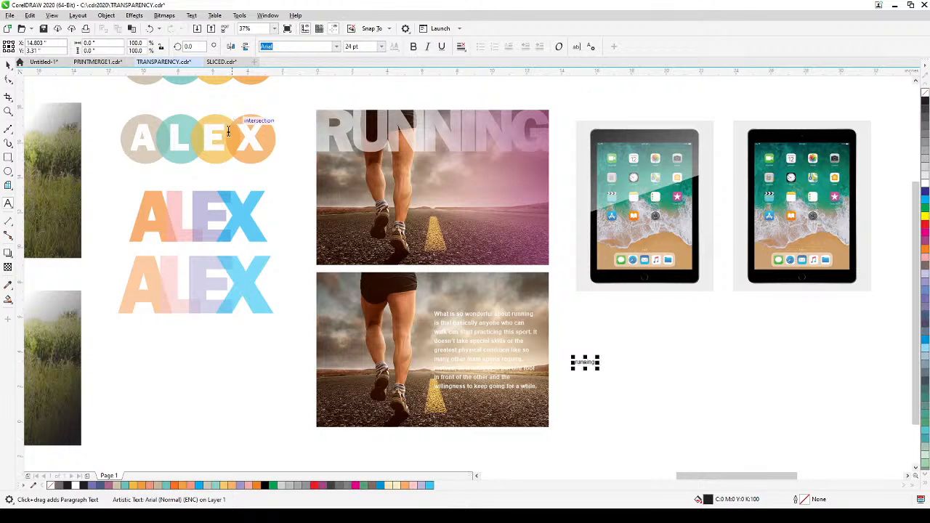
left_click(8, 65)
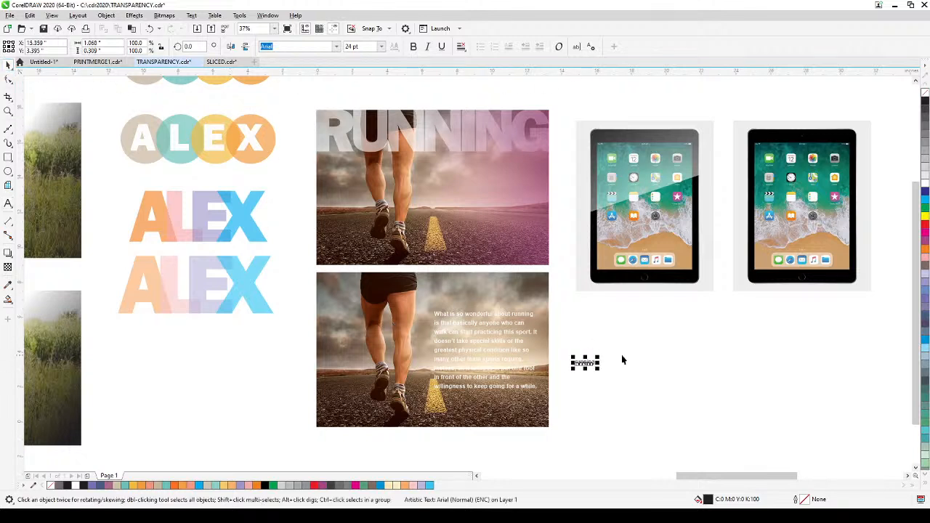
left_click_drag(596, 357, 684, 331)
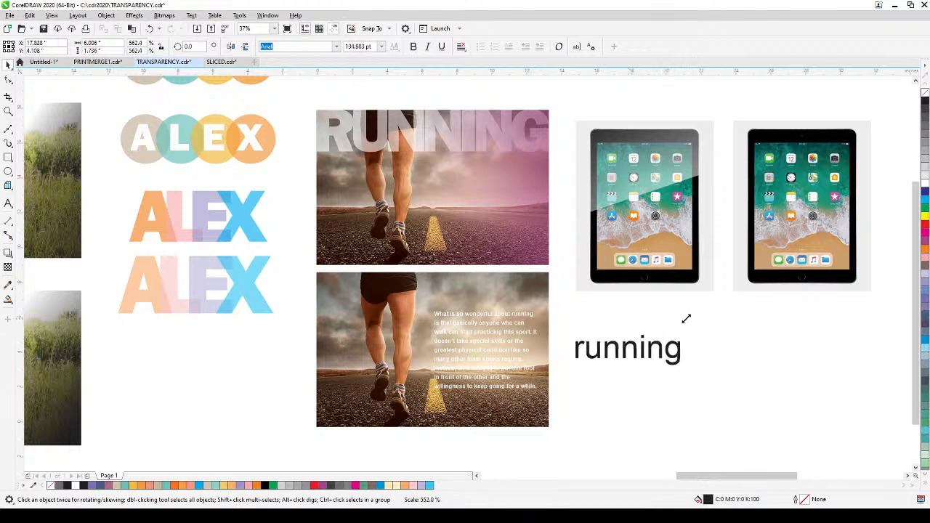
Step: Change the word "running" to UPPERCASE and enlarge it slightly to about 142.6 pt
left_click(193, 15)
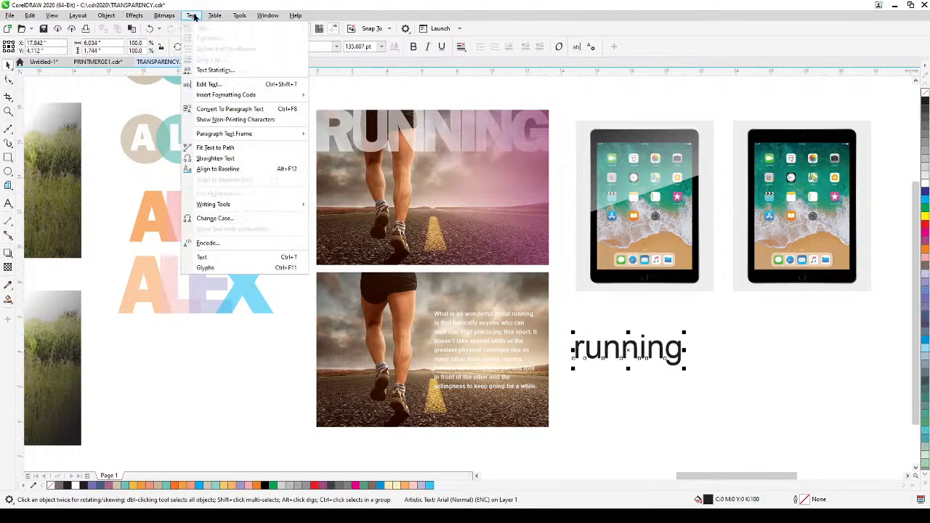
left_click(215, 218)
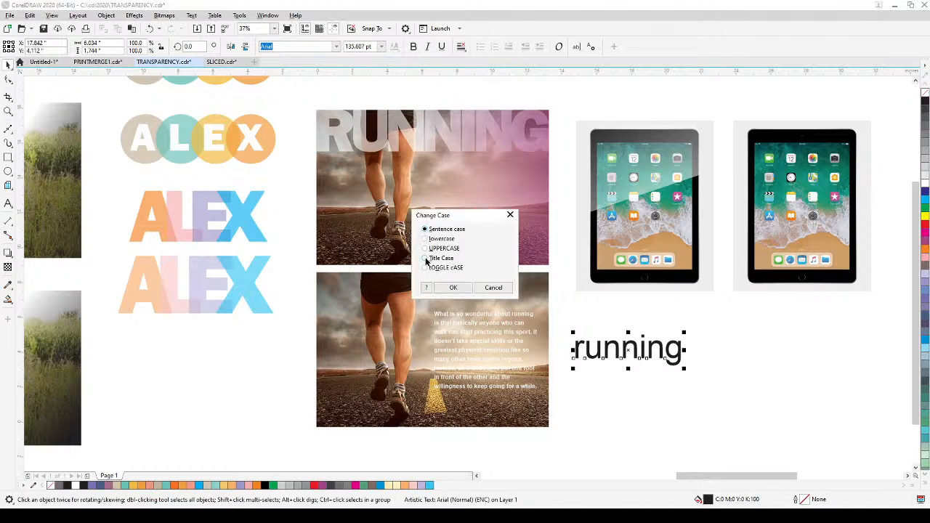
left_click(448, 288)
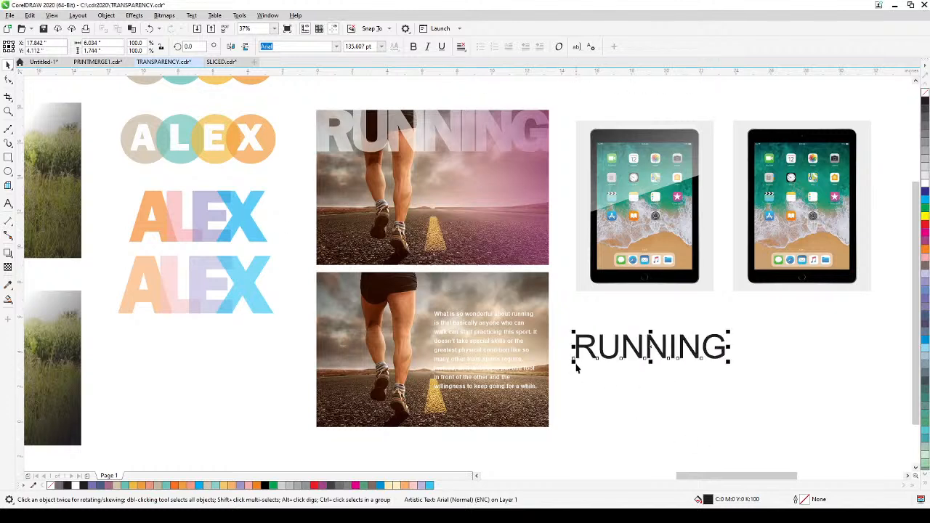
left_click_drag(574, 361, 564, 364)
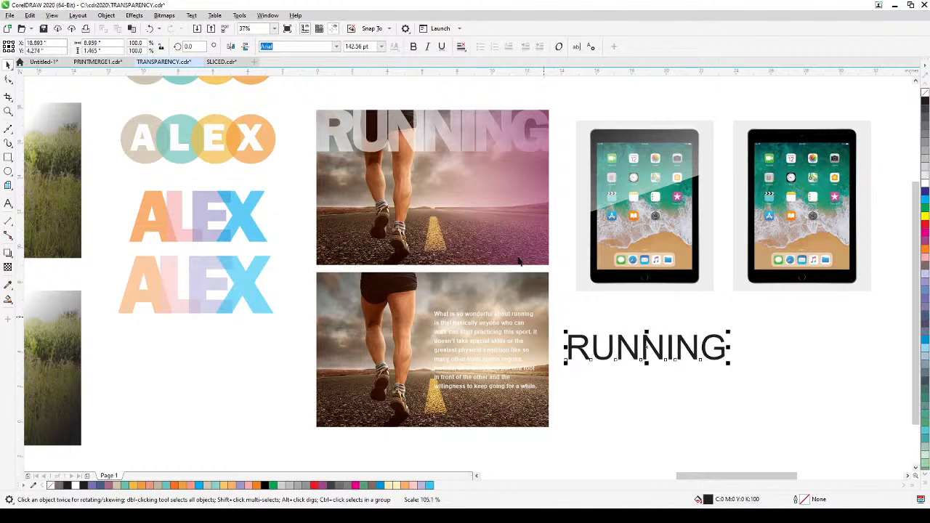
Step: Set the RUNNING text in Franklin Gothic Heavy and place it in the upper left corner of the lower runner photo
left_click(336, 46)
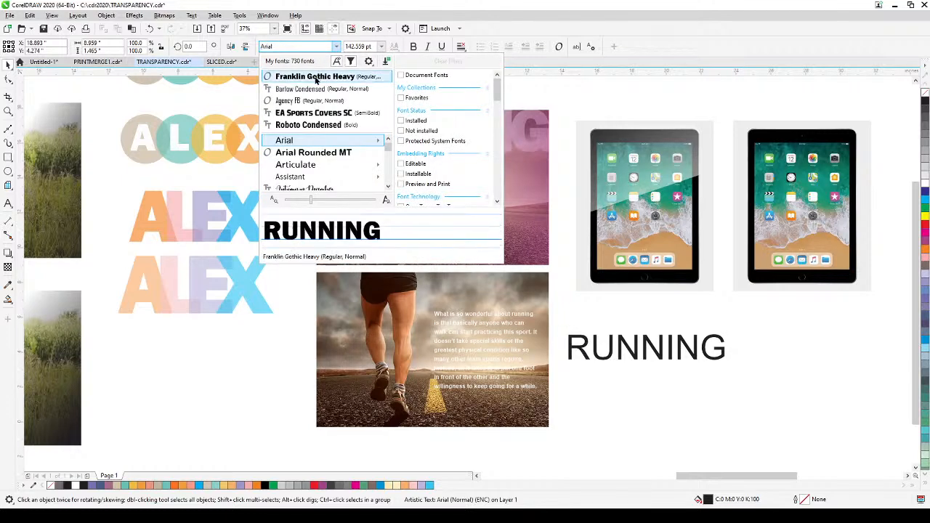
left_click(365, 103)
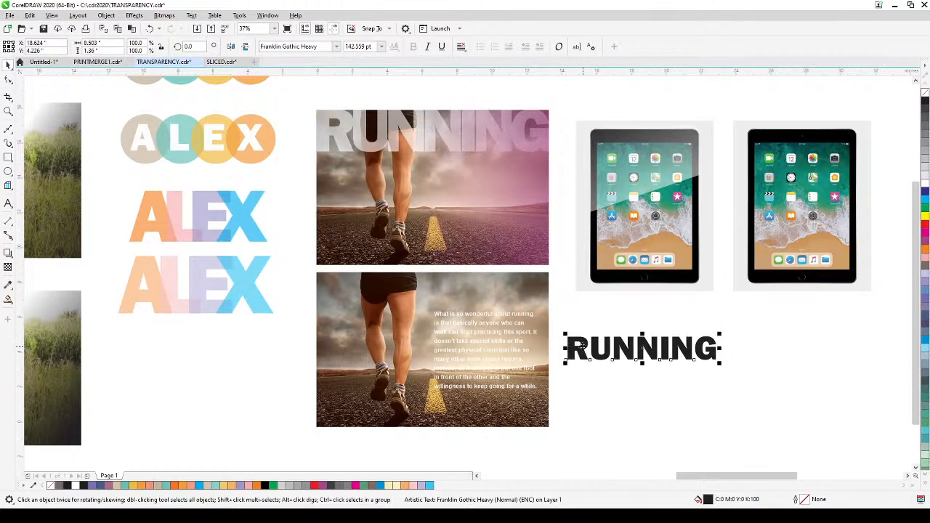
left_click_drag(582, 346, 334, 289)
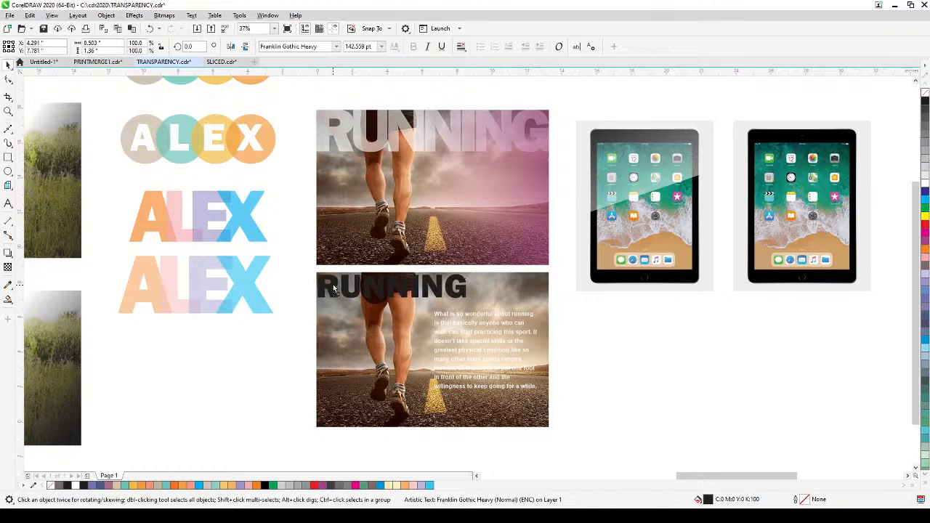
Step: Stretch the RUNNING title across the full width of the lower photo, to about 13.33 by 2.24 inches, flush with its top edge
scroll(333, 289, "up", 2)
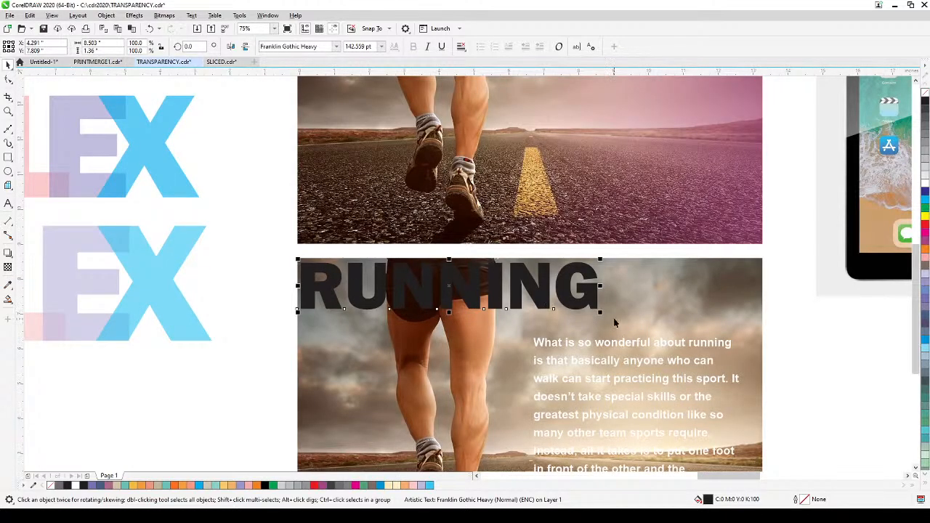
left_click_drag(600, 313, 763, 354)
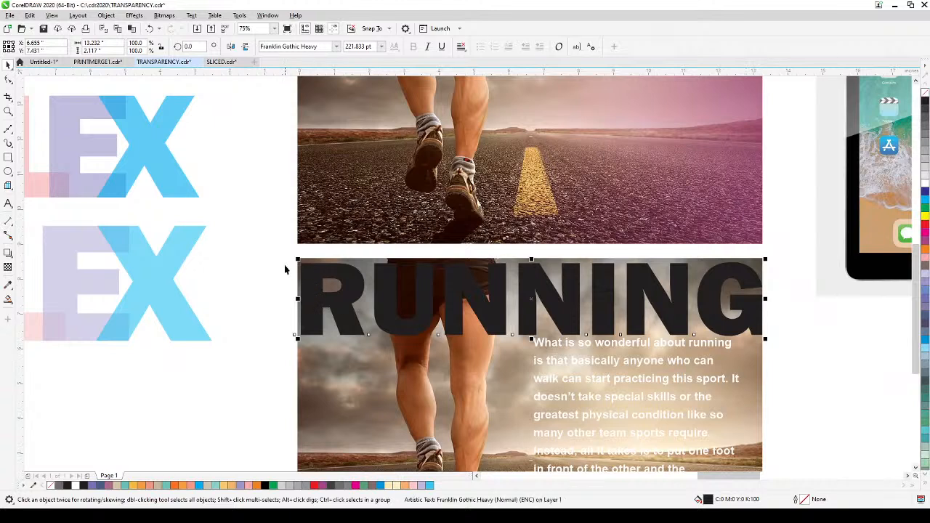
left_click_drag(295, 258, 294, 258)
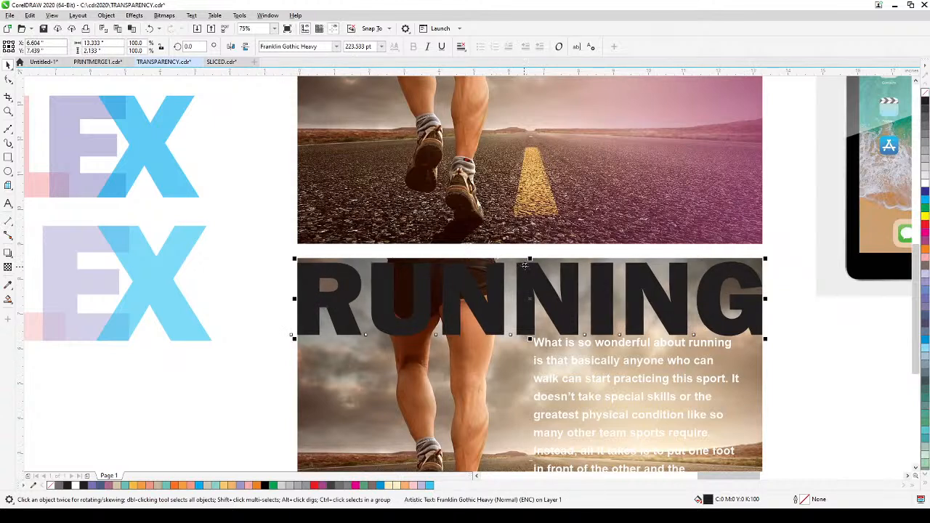
left_click_drag(530, 258, 530, 256)
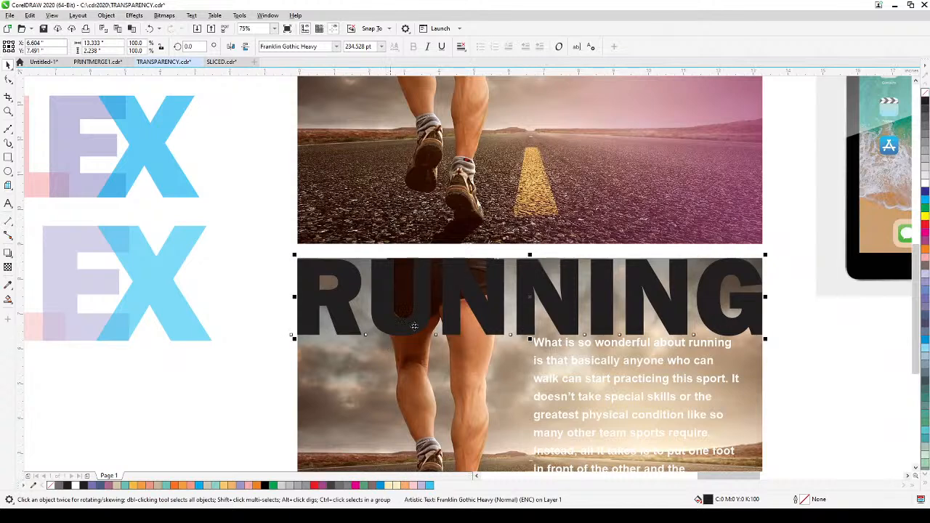
Step: Fill the RUNNING title on the lower runner photo with white
left_click(925, 184)
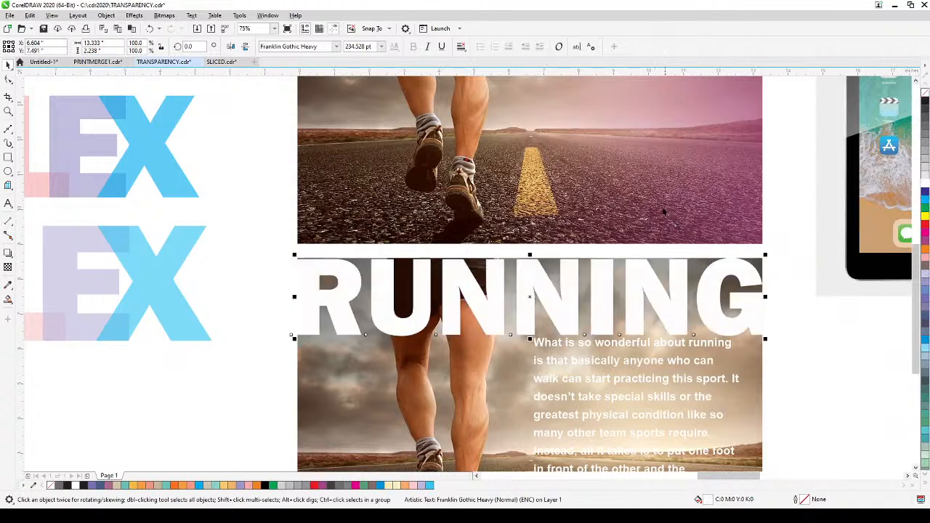
left_click_drag(653, 204, 636, 290)
left_click_drag(428, 141, 433, 217)
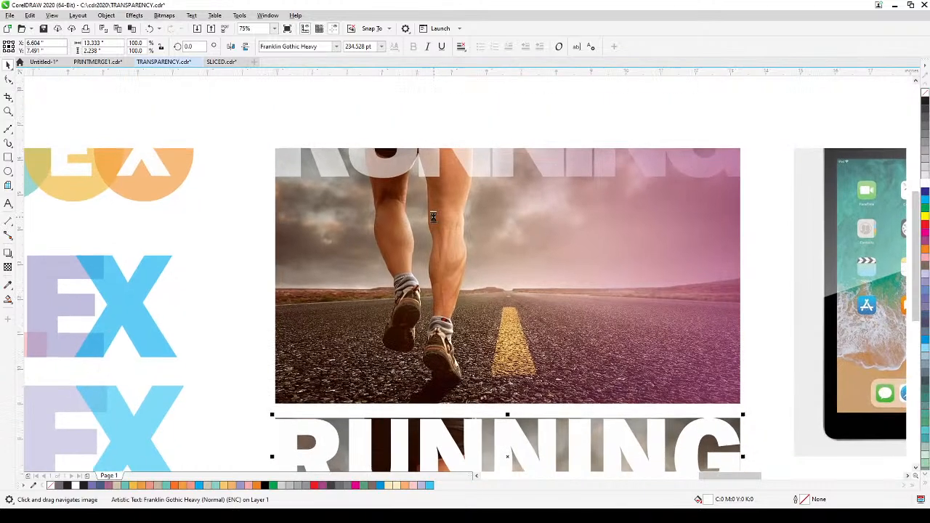
Step: Tighten the letter spacing of the white RUNNING title on the lower runner photo
scroll(433, 216, "down", 2)
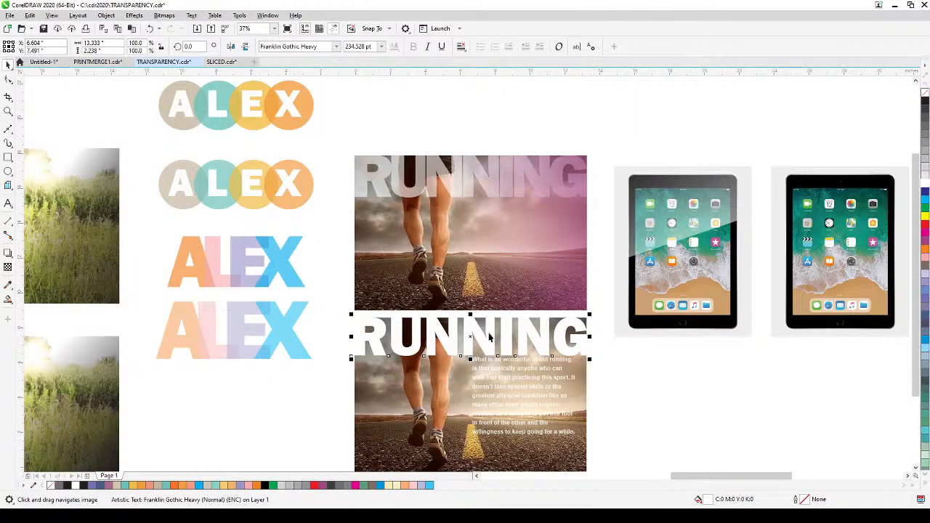
left_click(8, 78)
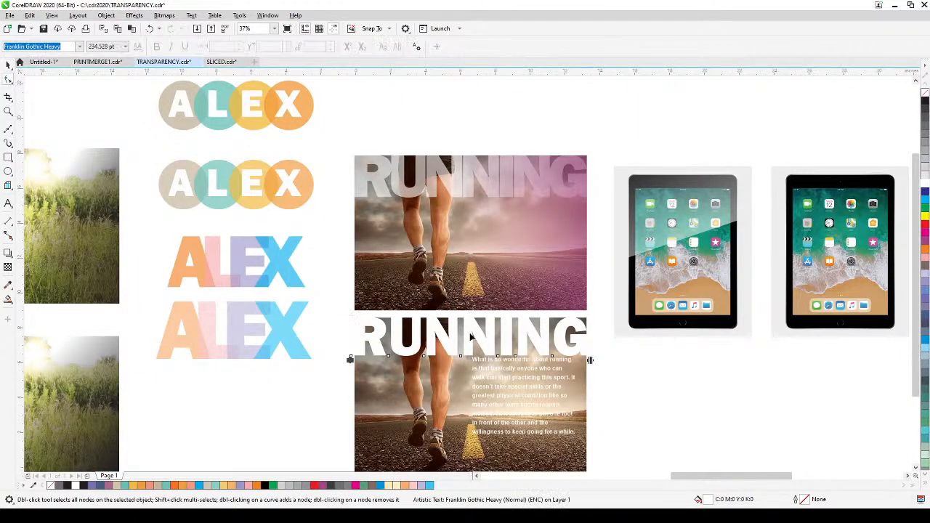
left_click_drag(590, 362, 558, 366)
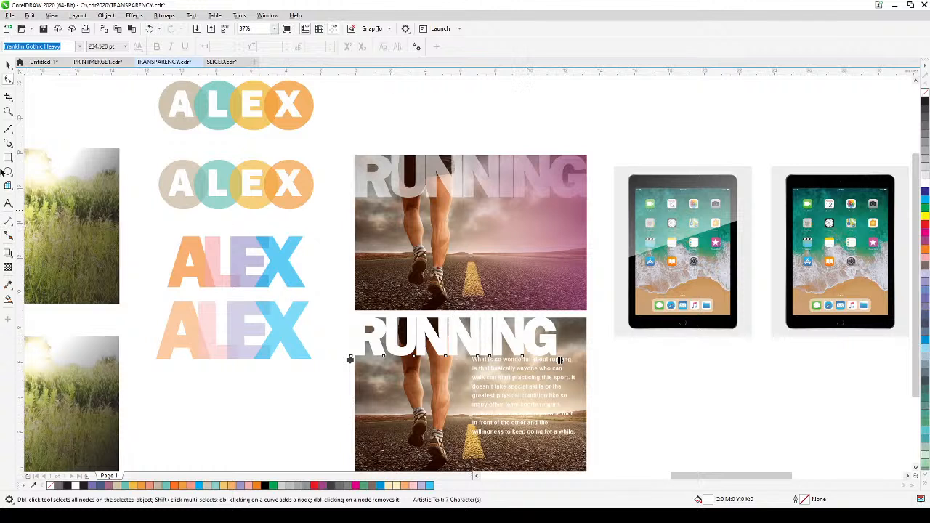
left_click(8, 64)
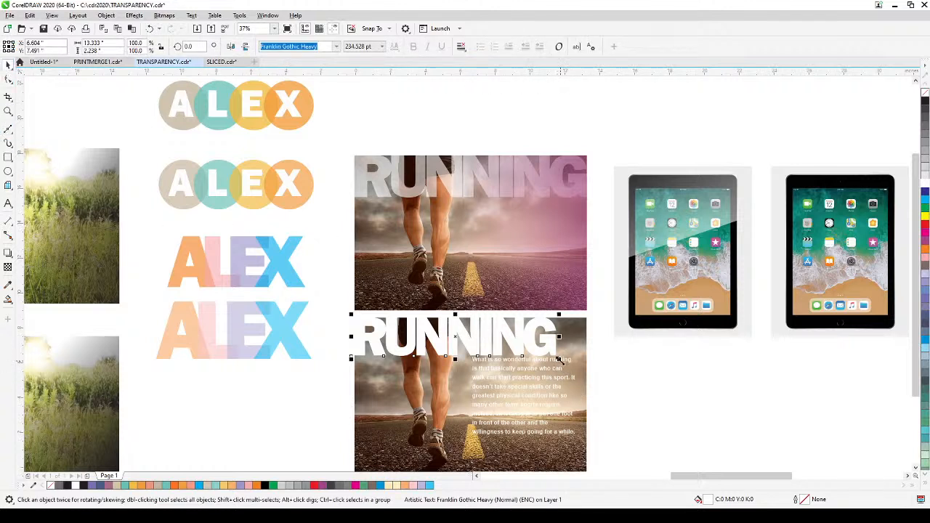
Step: Scale the tightened RUNNING title to the lower photo's full width, about 13.33 by 2.58 inches, and nudge it up to the top edge
left_click_drag(560, 361, 601, 399)
left_click(603, 394)
scroll(525, 343, "up", 2)
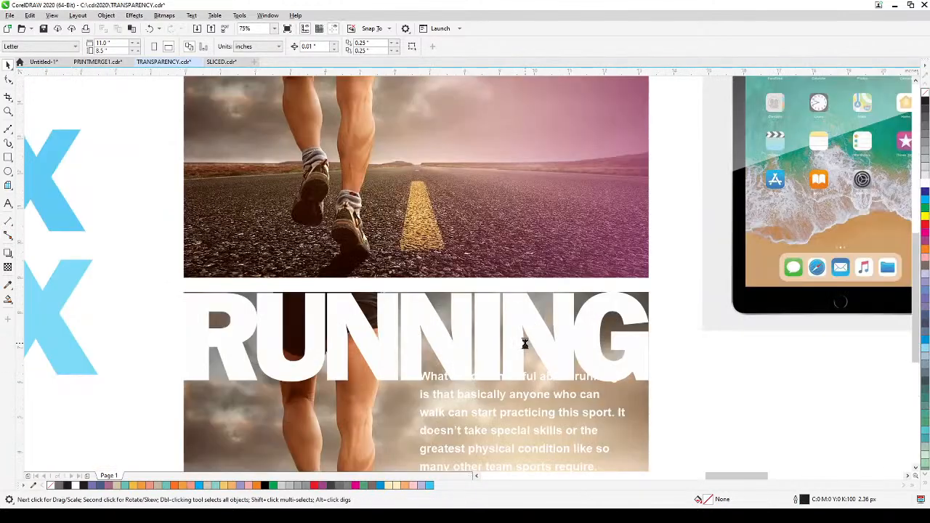
left_click(536, 284)
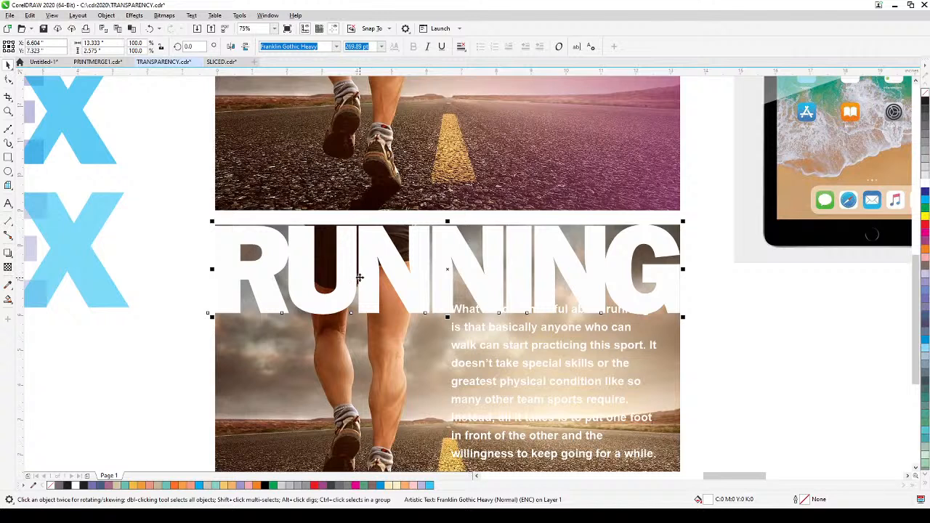
left_click_drag(359, 278, 365, 276)
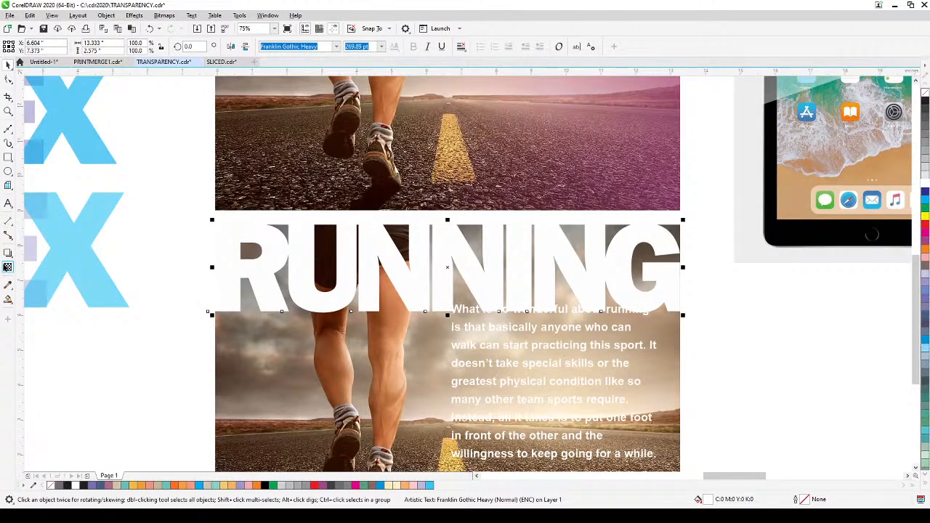
Step: Apply a uniform transparency of 50 to the RUNNING title on the lower photo
left_click(8, 267)
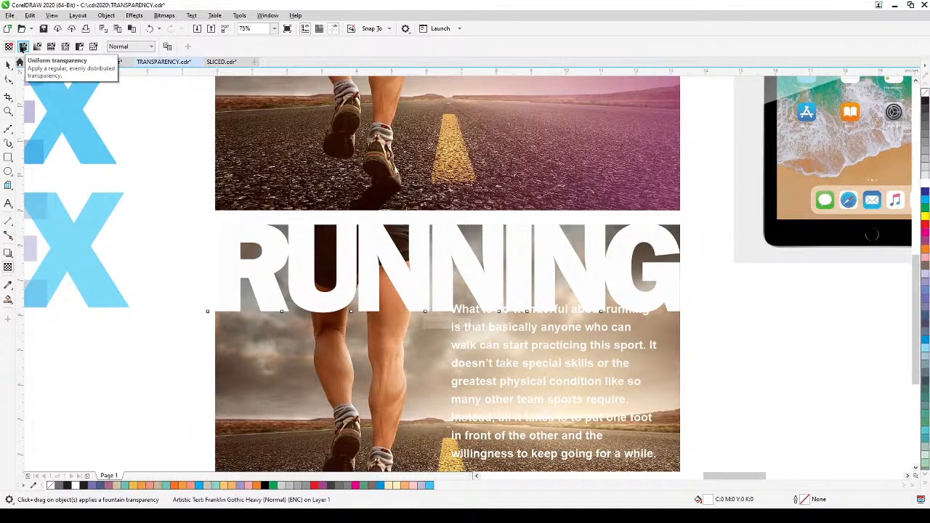
left_click(23, 48)
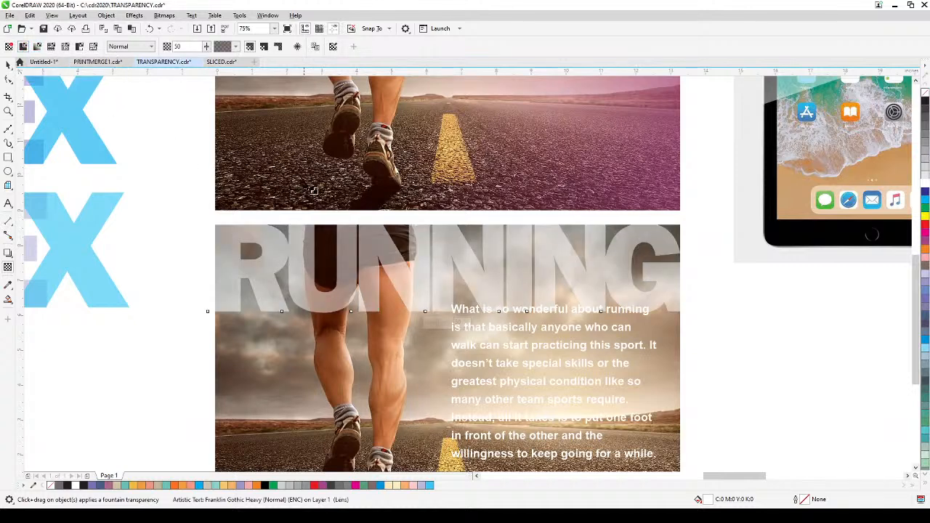
left_click_drag(311, 189, 333, 394)
left_click_drag(376, 422, 337, 248)
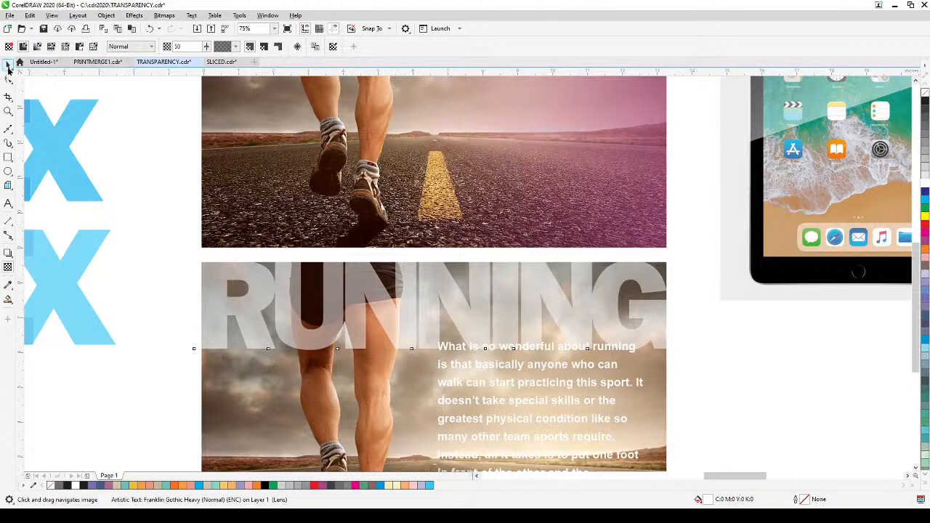
Step: Move the white paragraph text down so it sits clear below the RUNNING title on the lower photo
left_click(9, 65)
left_click_drag(685, 426, 675, 332)
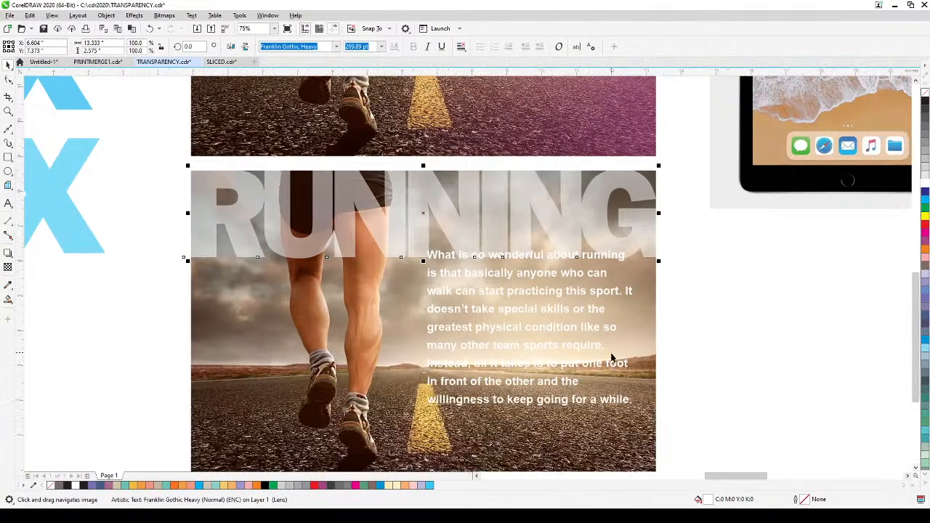
left_click(592, 369)
left_click_drag(592, 363, 598, 379)
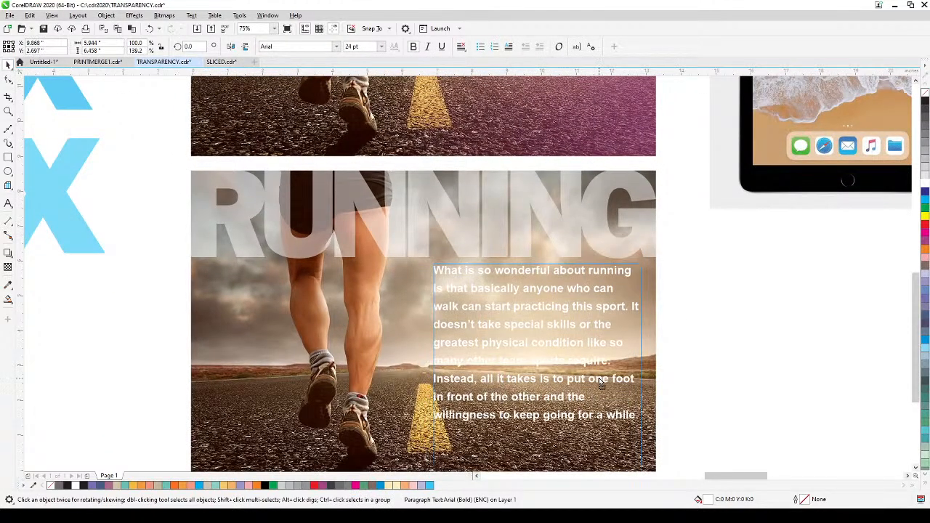
key("h")
left_click_drag(182, 294, 211, 212)
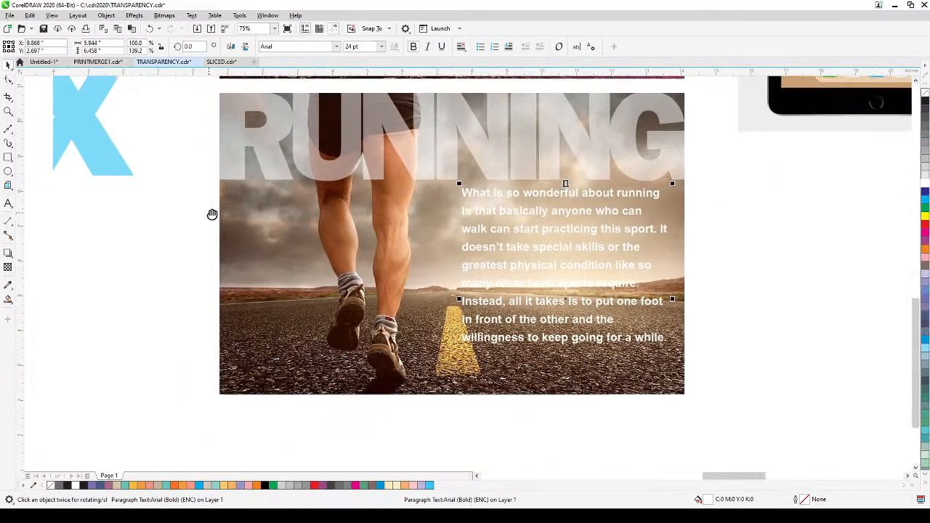
Step: Reduce the line spacing of the white paragraph with the Shape tool
left_click(7, 81)
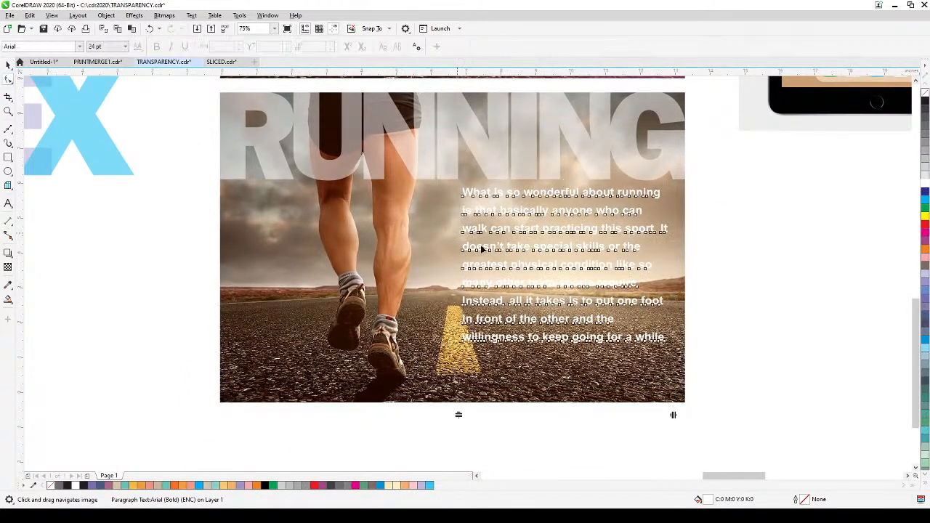
left_click_drag(458, 415, 467, 362)
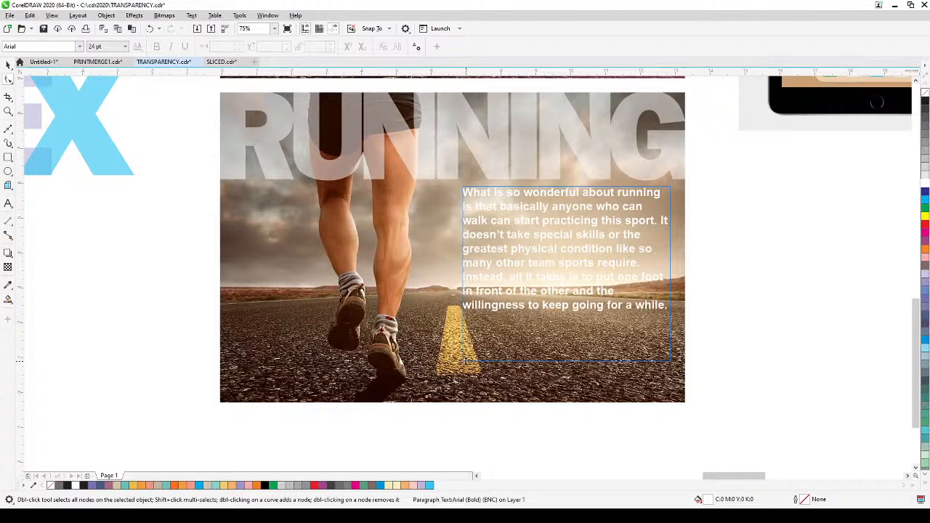
left_click(8, 66)
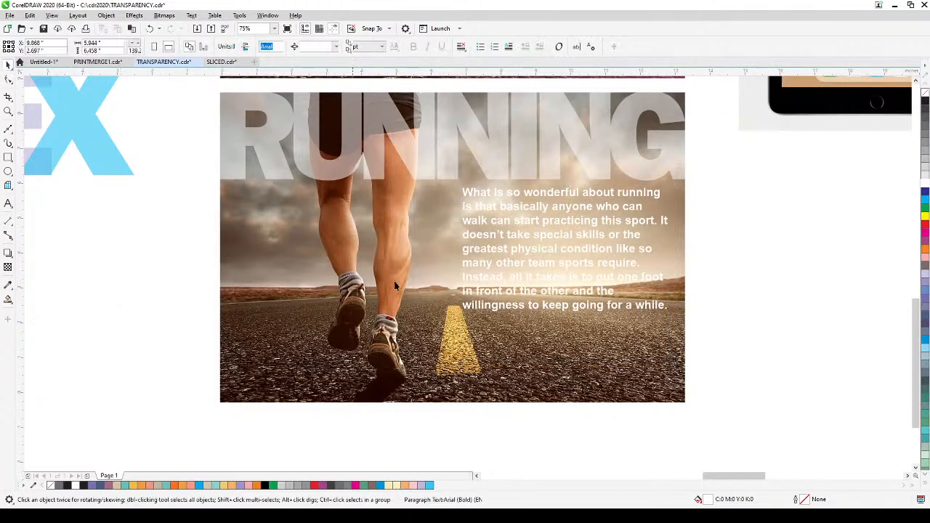
Step: Increase the paragraph's line spacing with the Shape tool and move the text slightly lower on the photo
left_click(512, 262)
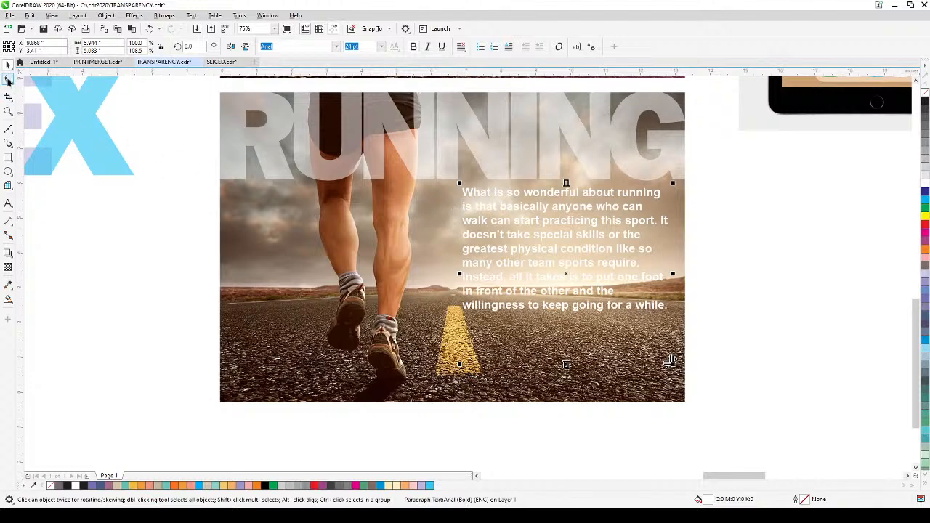
left_click(9, 81)
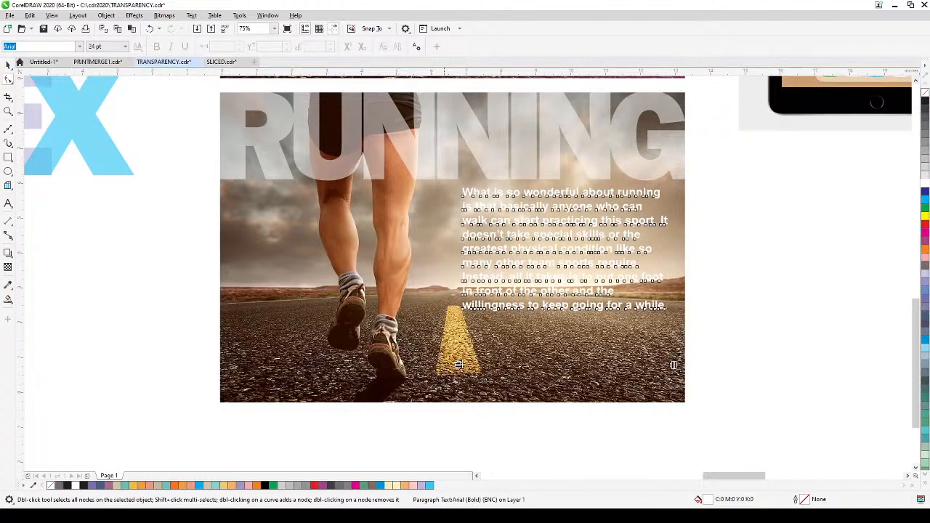
left_click_drag(459, 364, 453, 423)
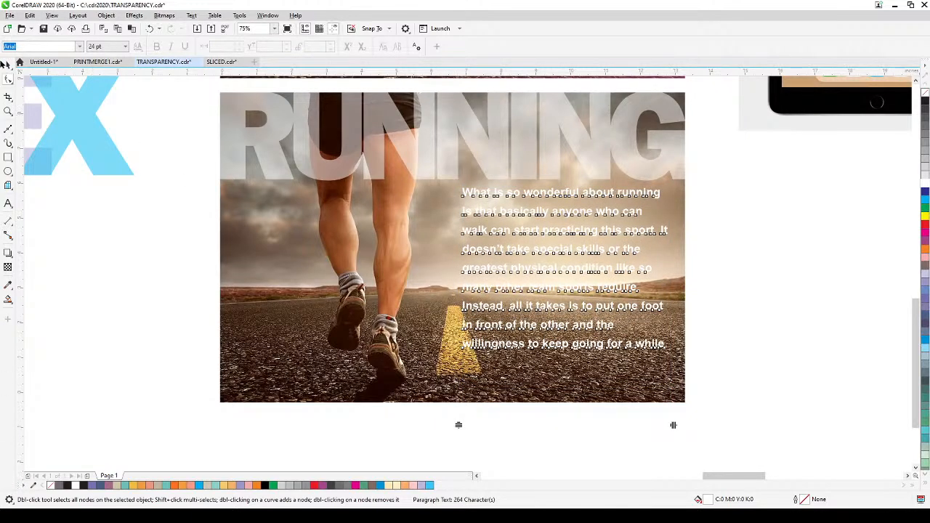
left_click(4, 65)
left_click(729, 257)
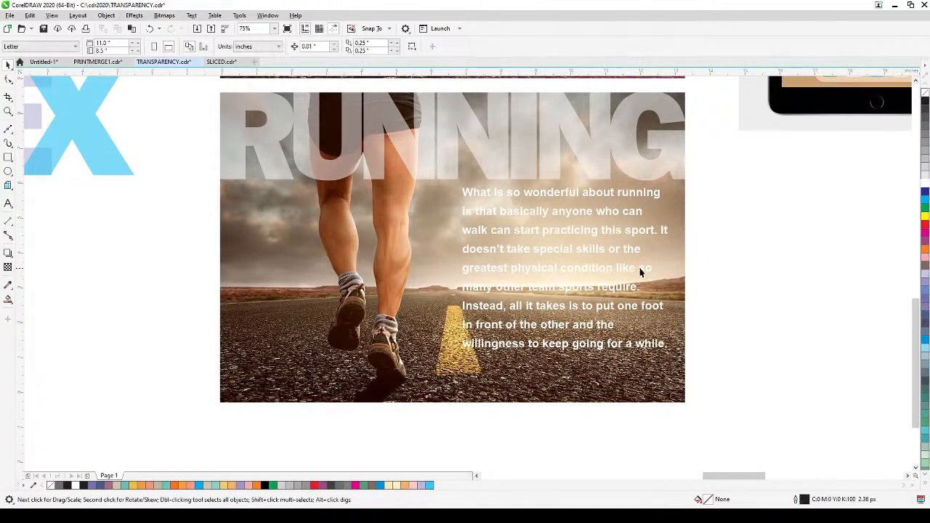
left_click_drag(641, 272, 639, 292)
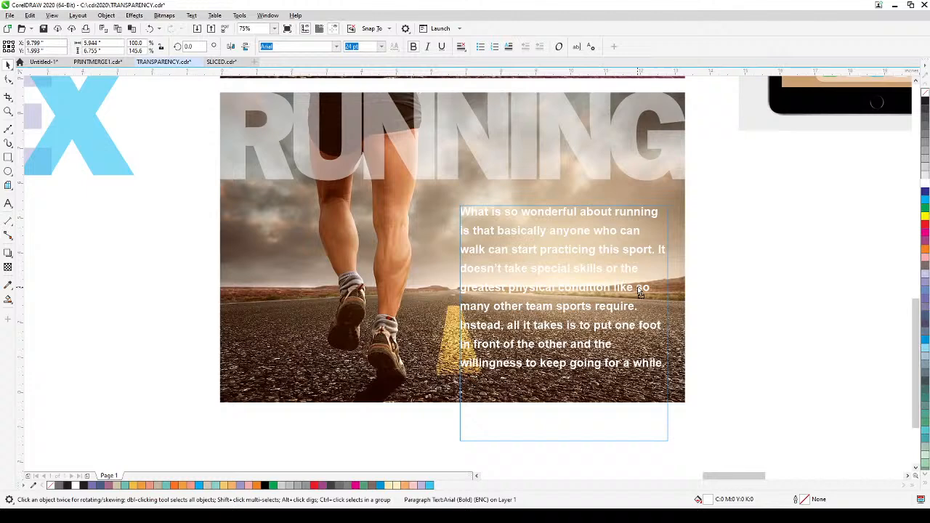
left_click(716, 260)
Step: Draw a rectangle about 9.2 by 8.9 inches over the lower photo's right part, filled purple (C:20 M:80 Y:0 K:20) with no outline
scroll(715, 259, "down", 1)
left_click_drag(713, 260, 667, 330)
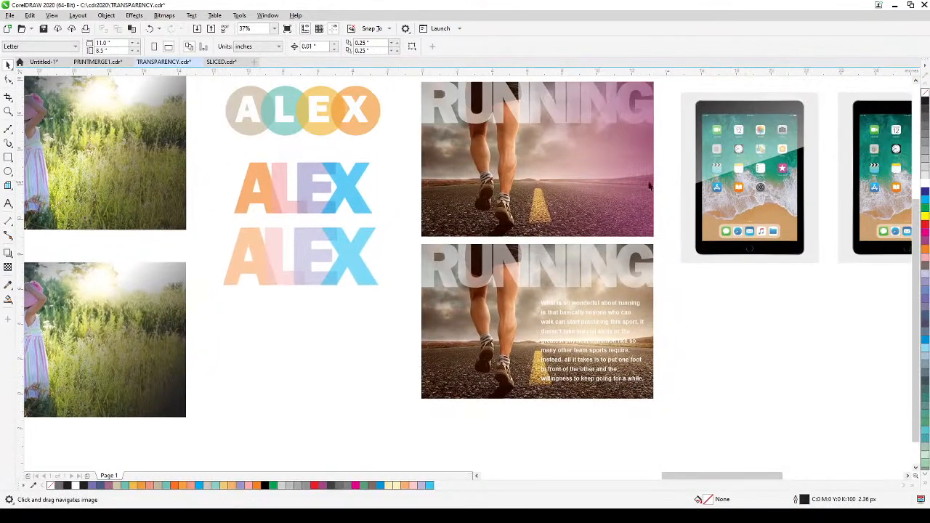
left_click_drag(628, 189, 600, 202)
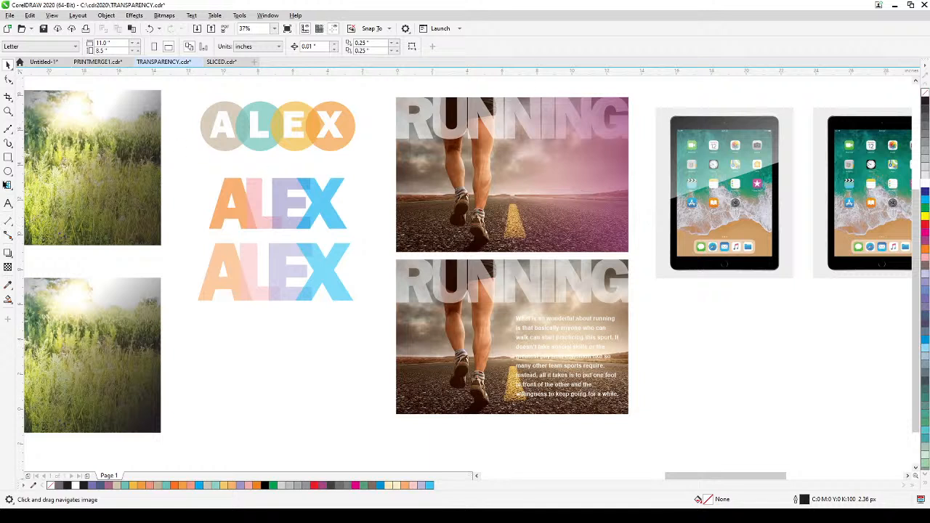
left_click(7, 158)
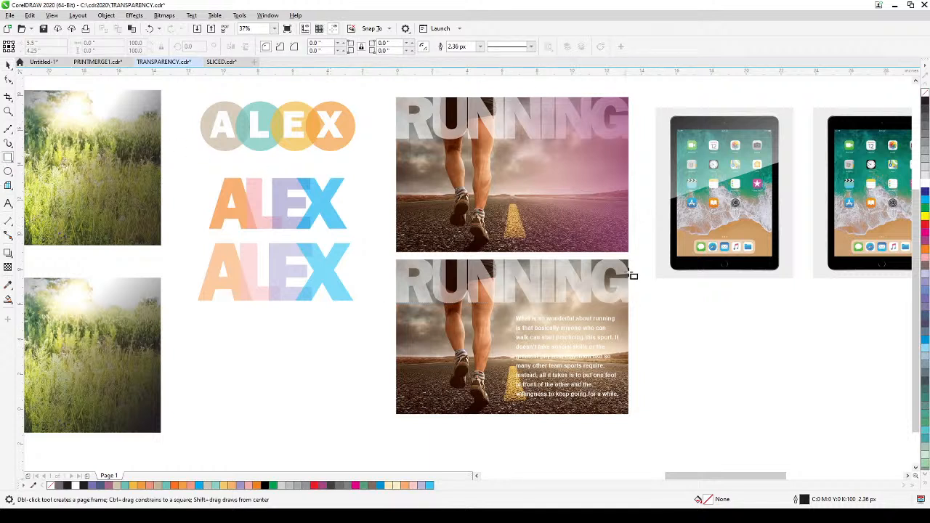
left_click_drag(630, 260, 468, 416)
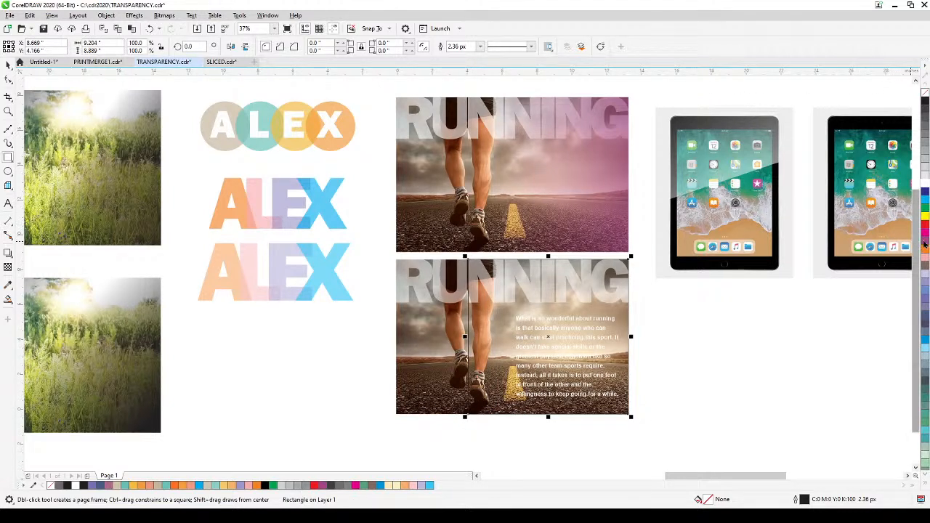
left_click(924, 246)
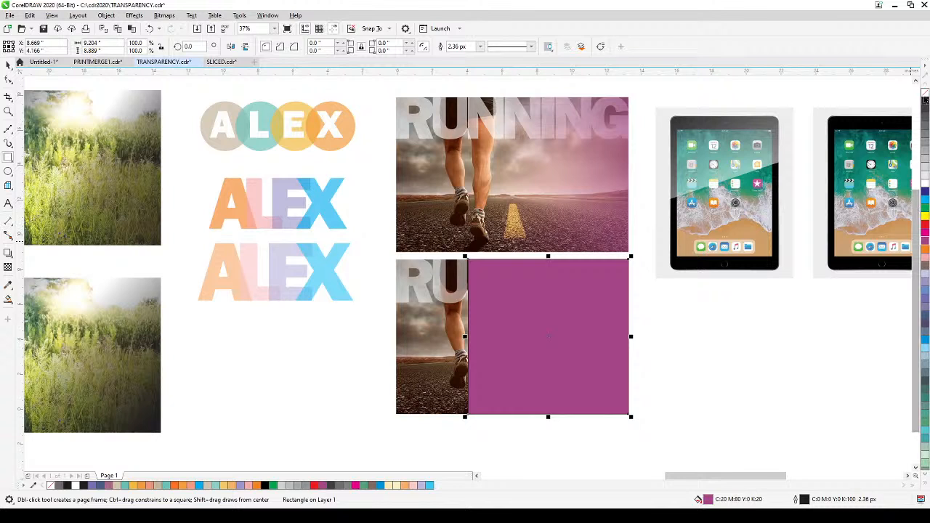
right_click(925, 94)
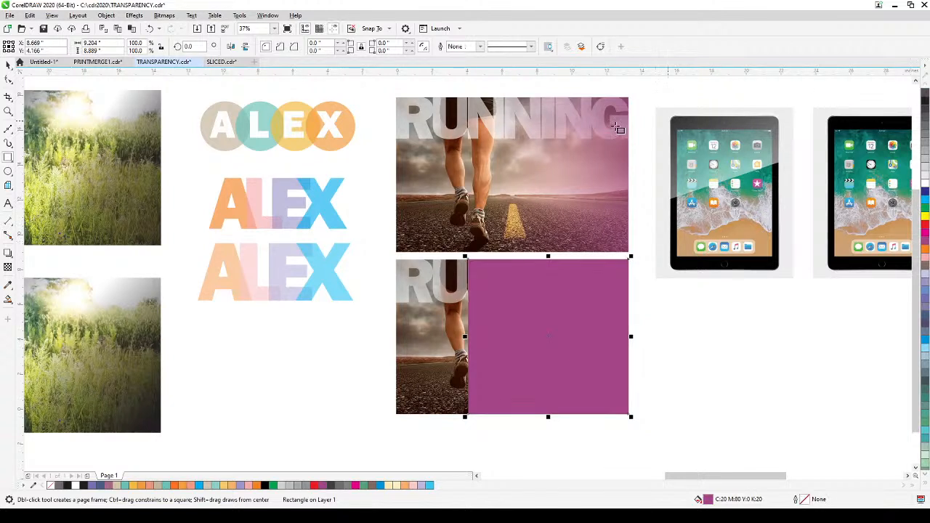
Step: Apply a horizontal fountain transparency at 180° to the purple rectangle, fading it out toward the runner's legs
left_click(8, 267)
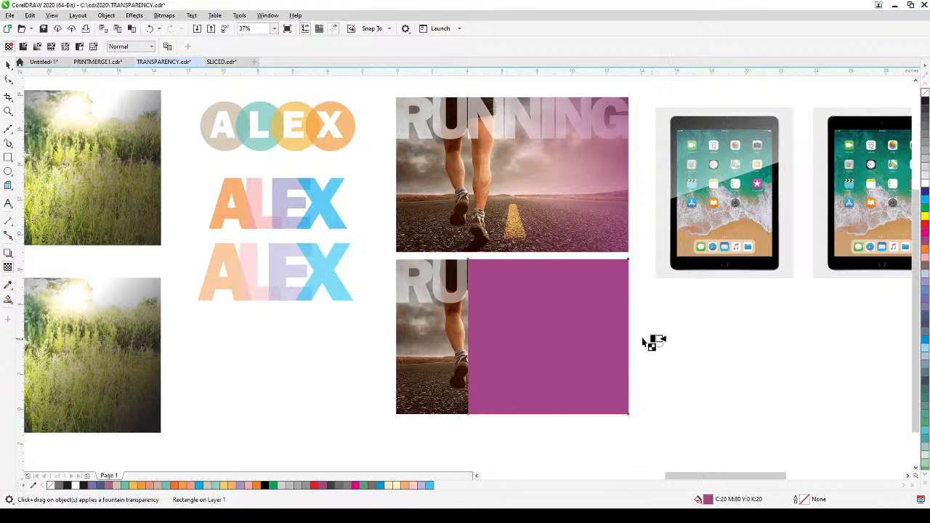
left_click_drag(659, 339, 503, 339)
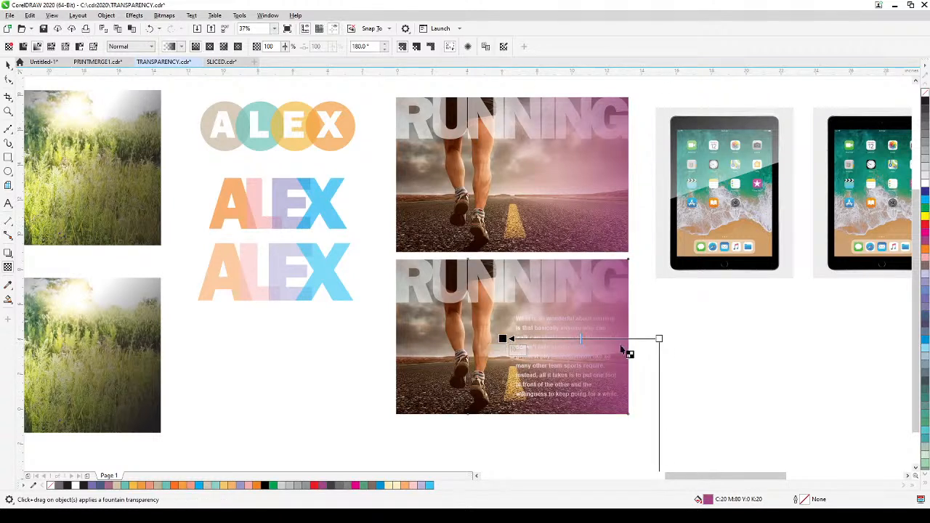
left_click_drag(659, 339, 644, 339)
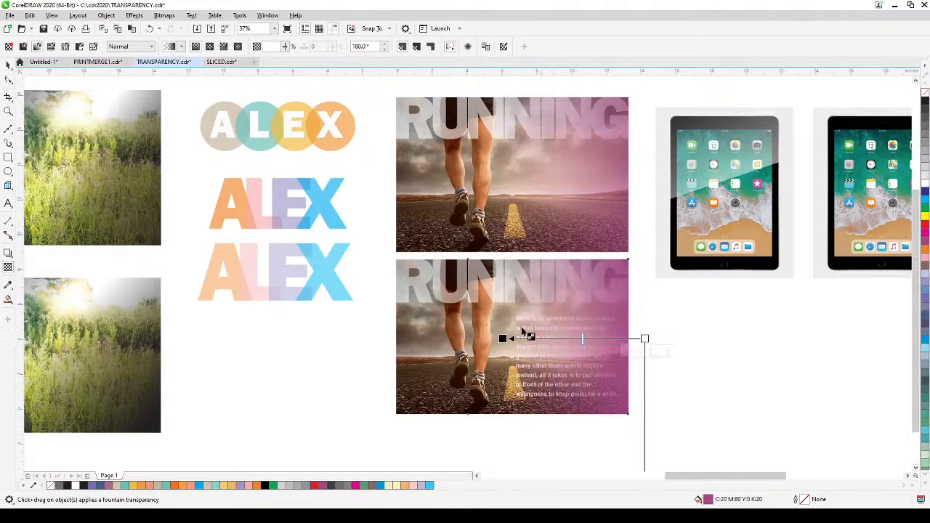
left_click(8, 65)
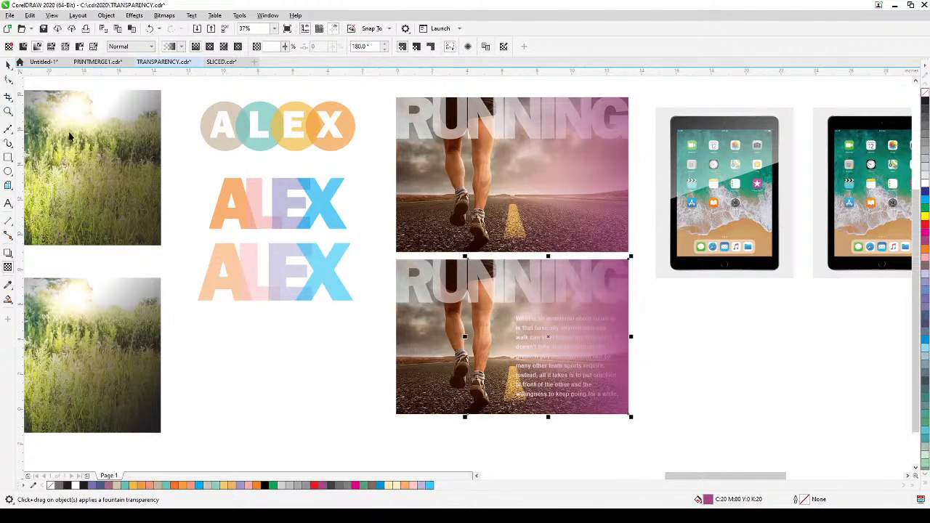
left_click(265, 398)
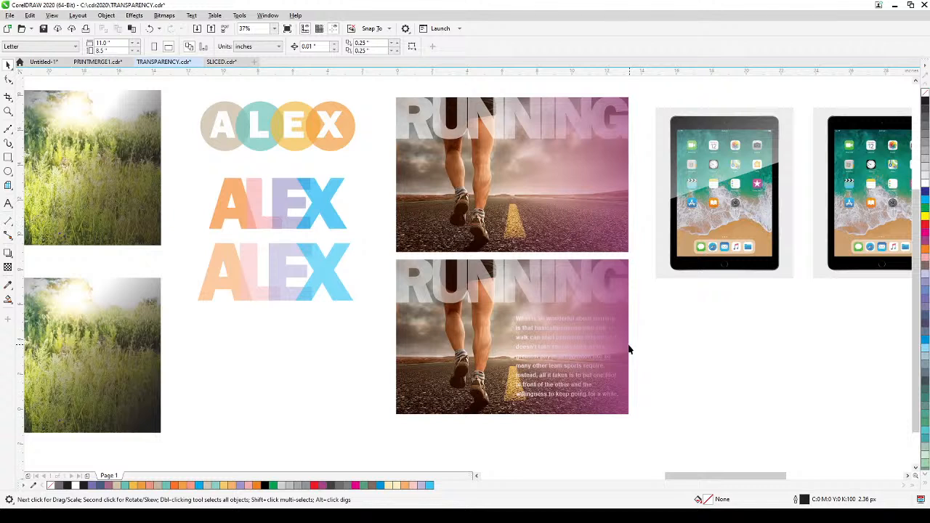
Step: Bring the white paragraph text to the front of the layer, above the purple gradient rectangle
left_click_drag(690, 305, 471, 427)
left_click(528, 401)
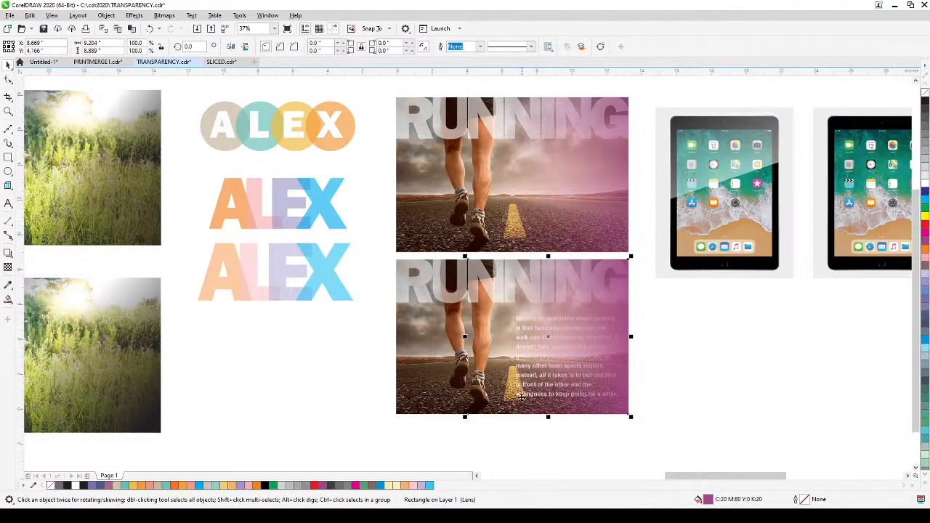
left_click(521, 401, "alt")
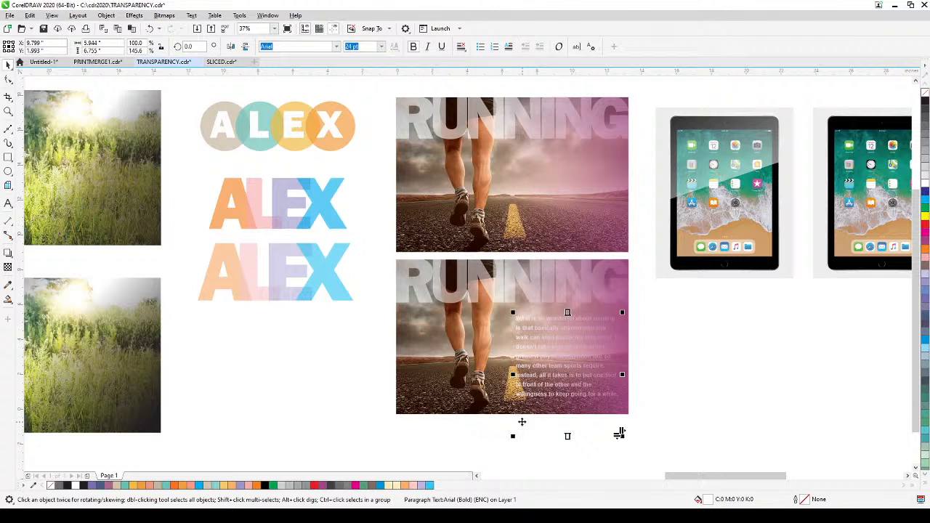
key("shift+Page_Up")
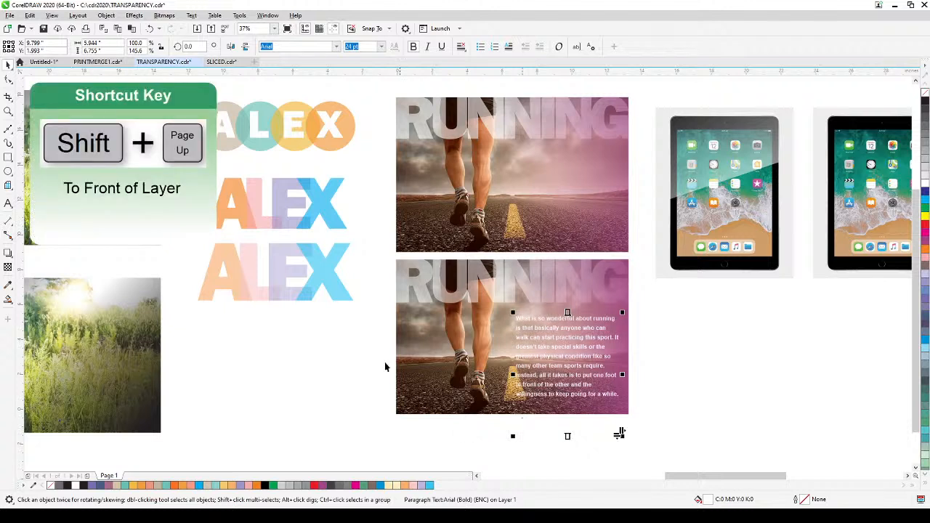
left_click(106, 15)
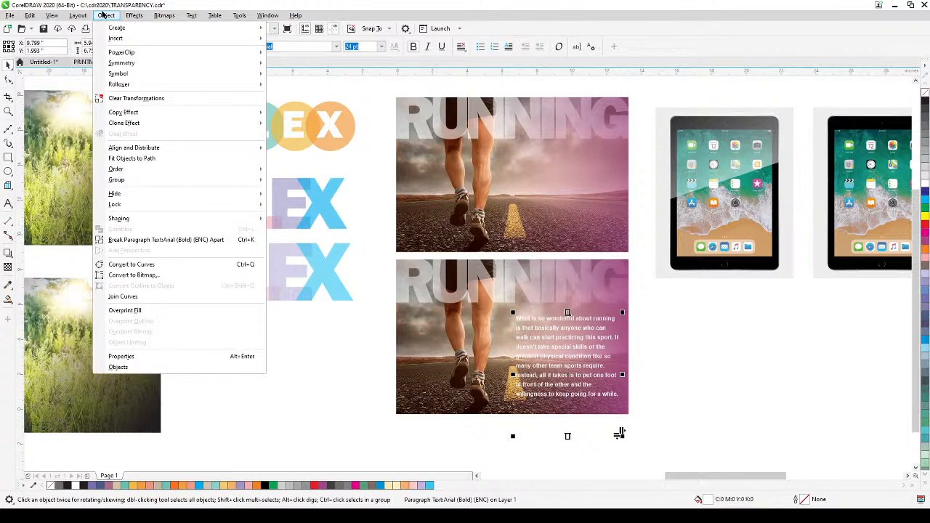
left_click(300, 415)
left_click(716, 412)
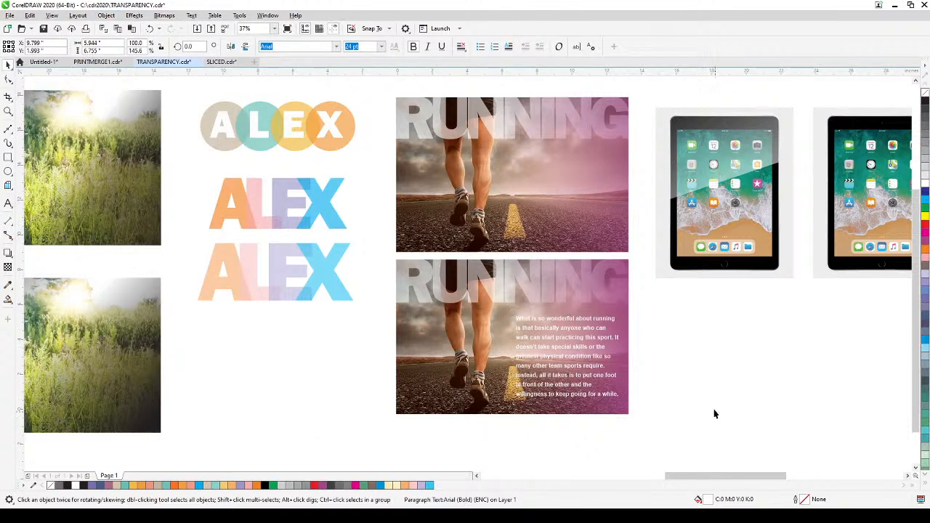
Step: Examine the finished tablet example and the separate curve that forms the glass reflection over its upper half
left_click_drag(685, 364, 686, 399)
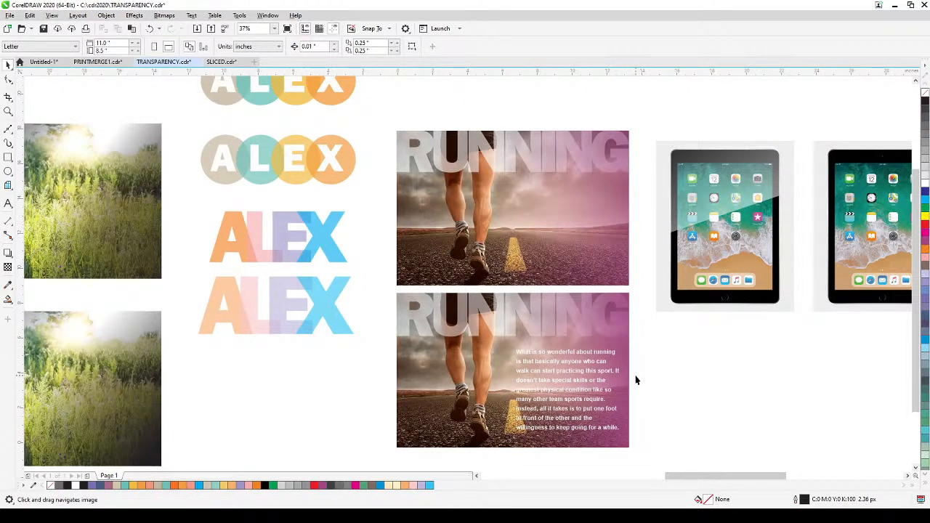
scroll(635, 379, "up", 2)
left_click_drag(633, 380, 554, 365)
scroll(642, 321, "down", 2)
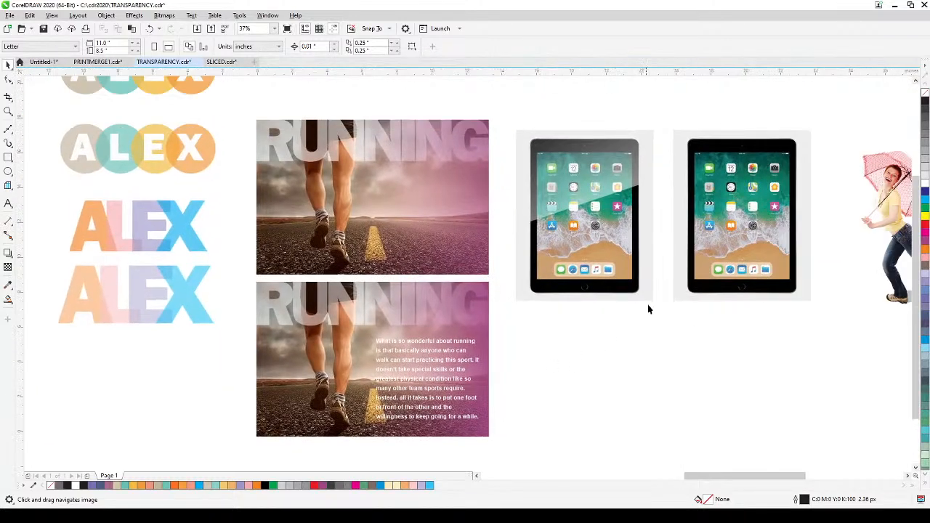
scroll(653, 298, "up", 2)
left_click_drag(654, 290, 558, 401)
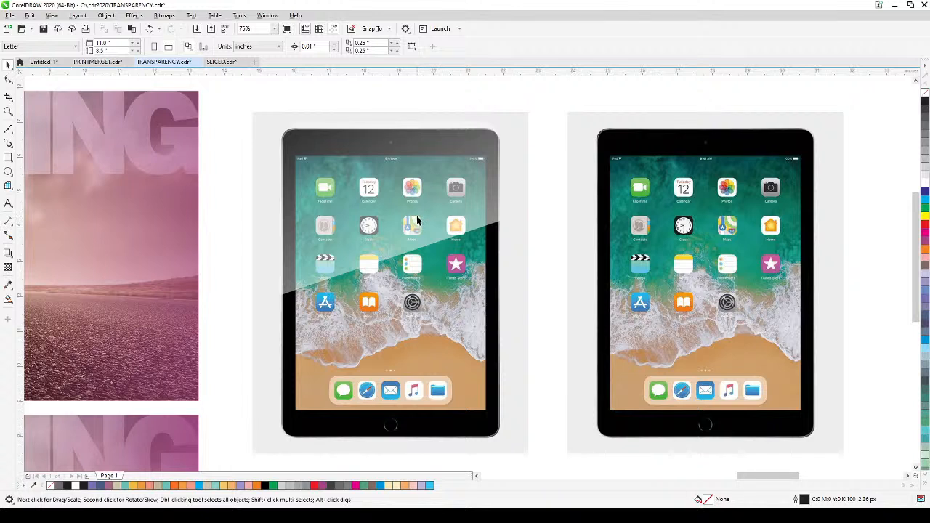
left_click(390, 248)
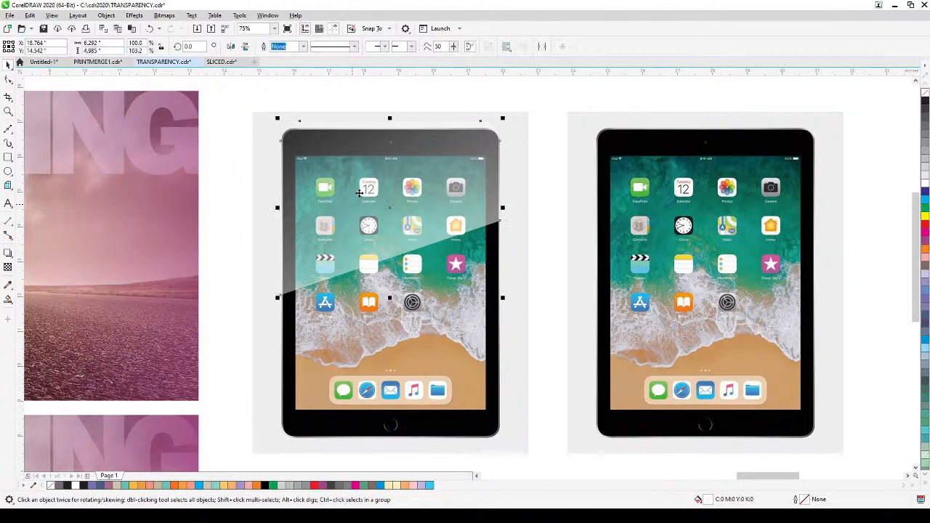
left_click(546, 105)
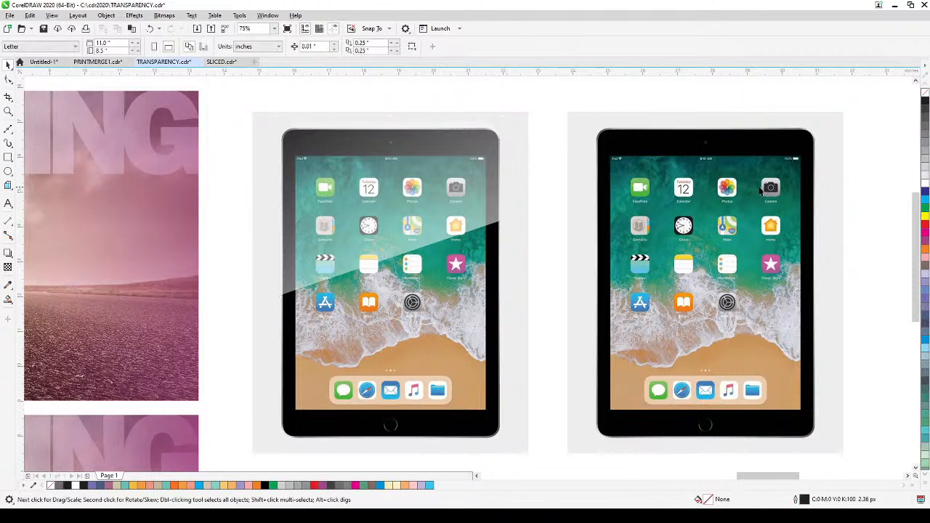
Step: Draw a rectangle about 6.3 by 5.6 inches over the upper part of the plain tablet, aligned with its top edge
left_click(8, 157)
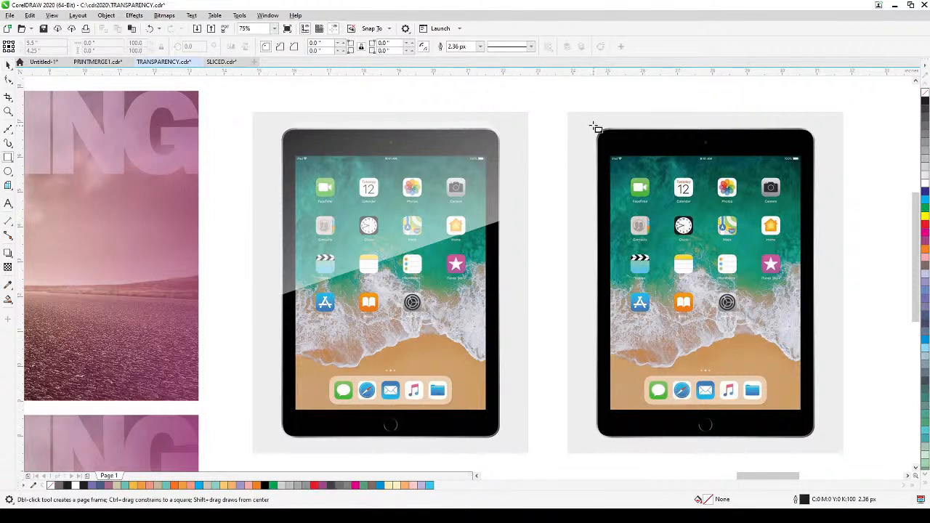
mouse_move(595, 125)
left_mouse_down()
mouse_move(694, 276)
mouse_move(814, 341)
mouse_move(818, 327)
left_mouse_up()
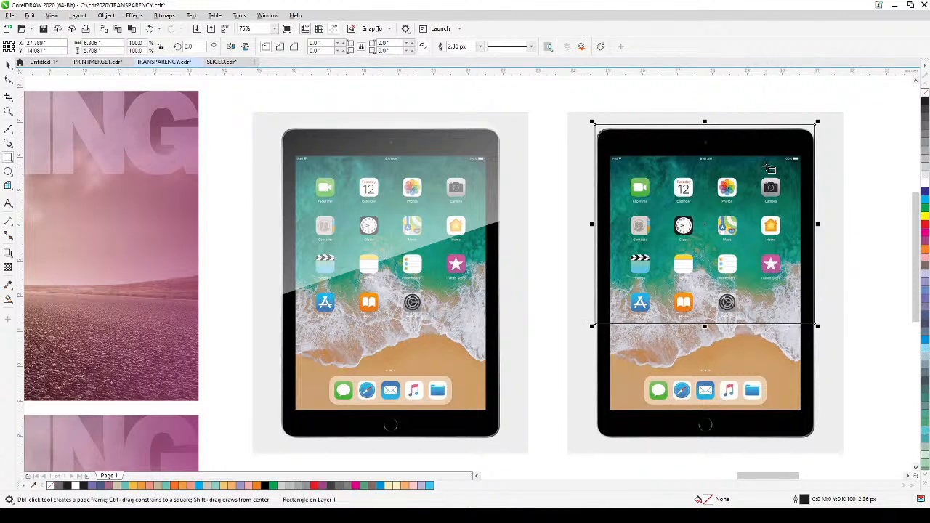
scroll(763, 161, "up", 2)
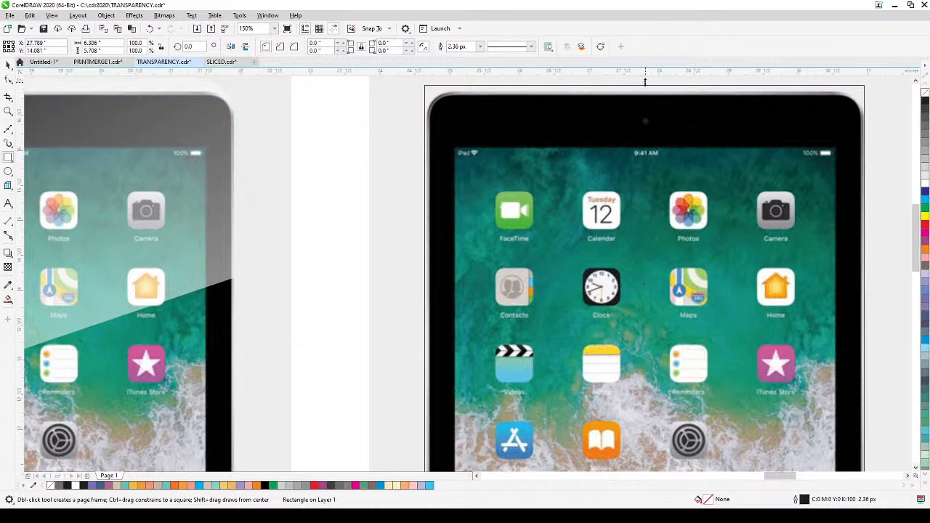
left_click_drag(645, 82, 644, 88)
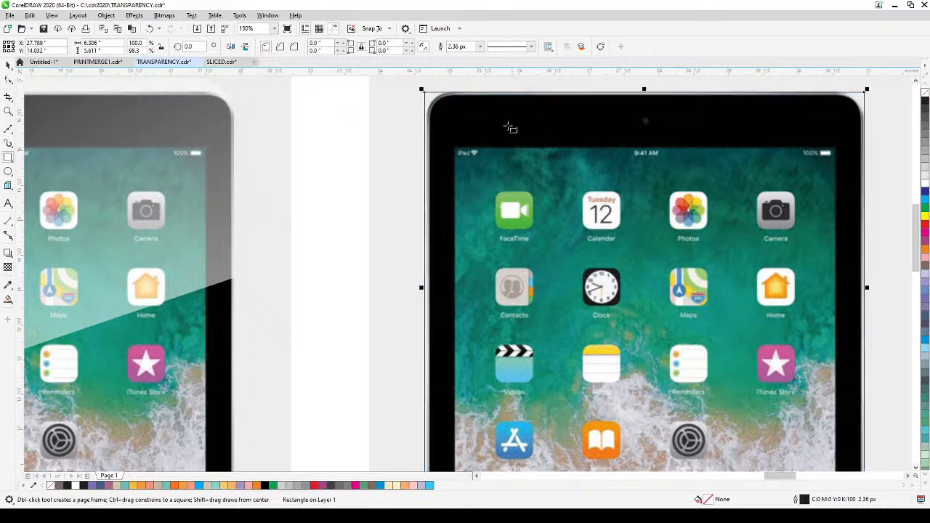
left_click_drag(423, 289, 424, 289)
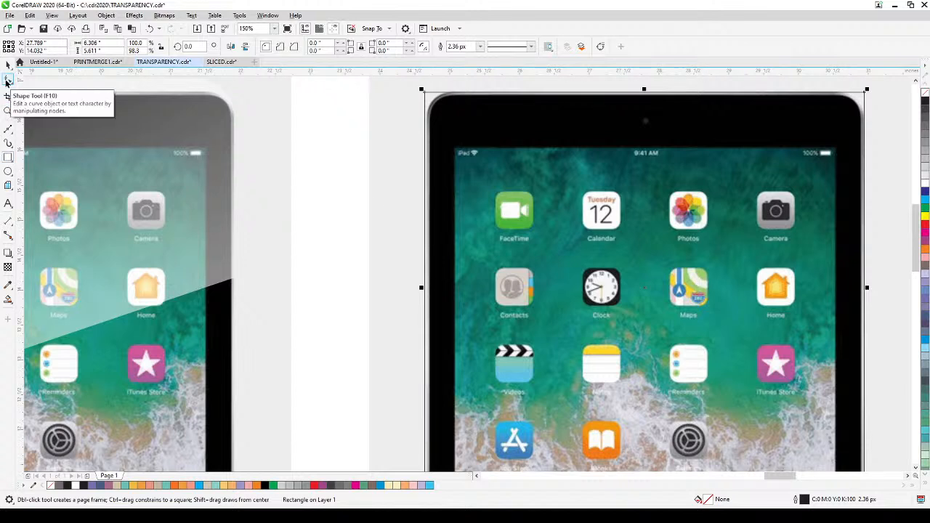
Step: Round the rectangle's corners to about 0.51 inch with the Shape tool to follow the tablet's corners
left_click(7, 82)
left_click_drag(433, 101, 463, 107)
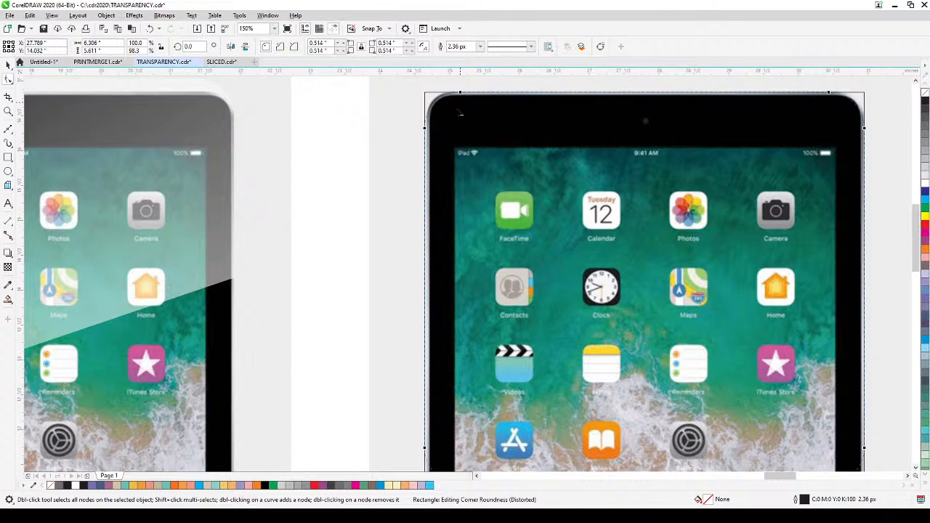
left_click(7, 66)
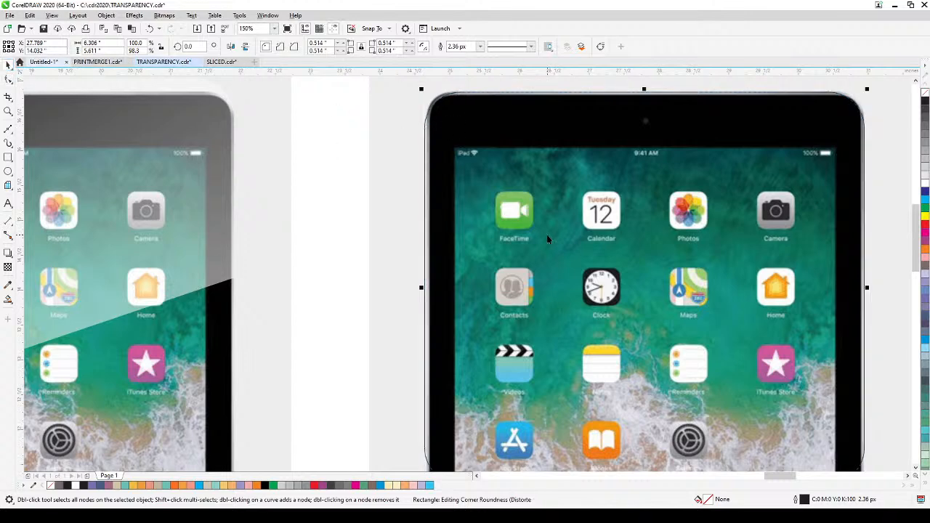
Step: Narrow the rounded rectangle from both sides to about 6.16 inches wide to match the tablet's side edges, and deselect it
scroll(558, 263, "down", 2)
left_click(756, 324)
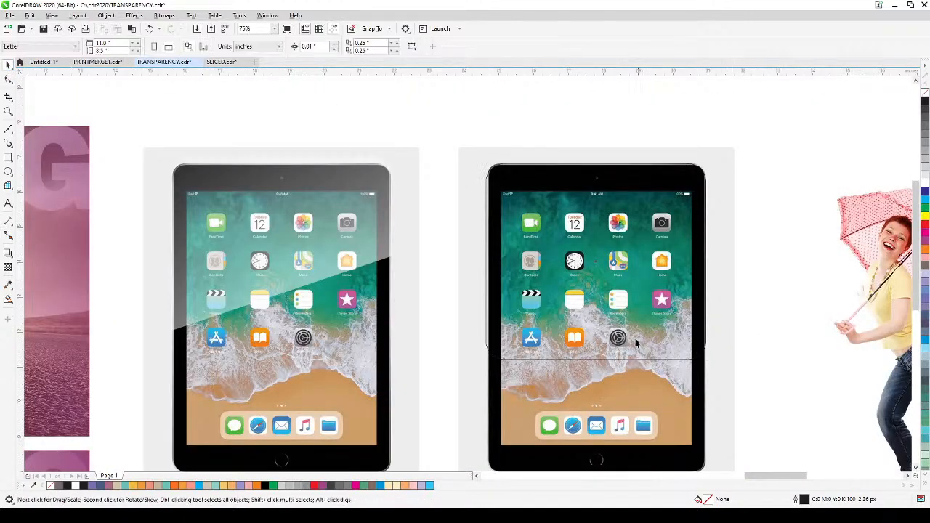
scroll(578, 344, "up", 2)
left_click(394, 291)
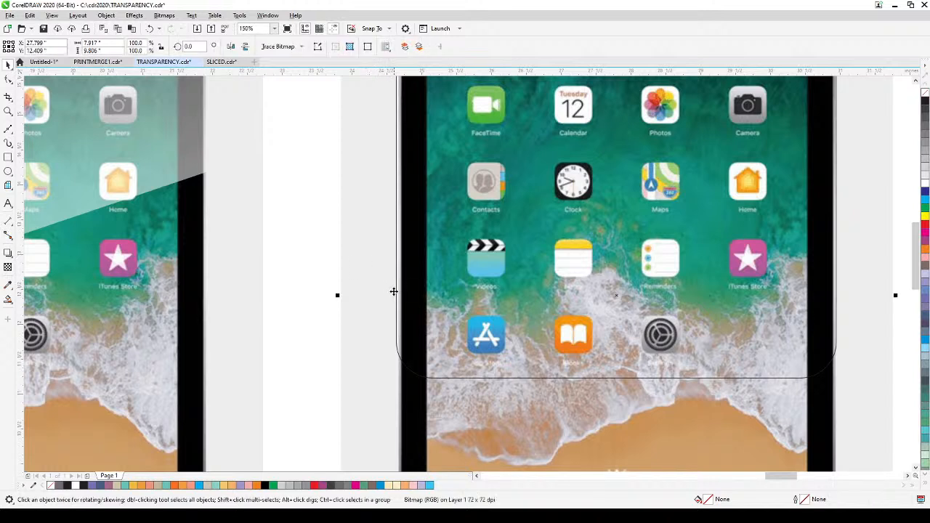
left_click(397, 295)
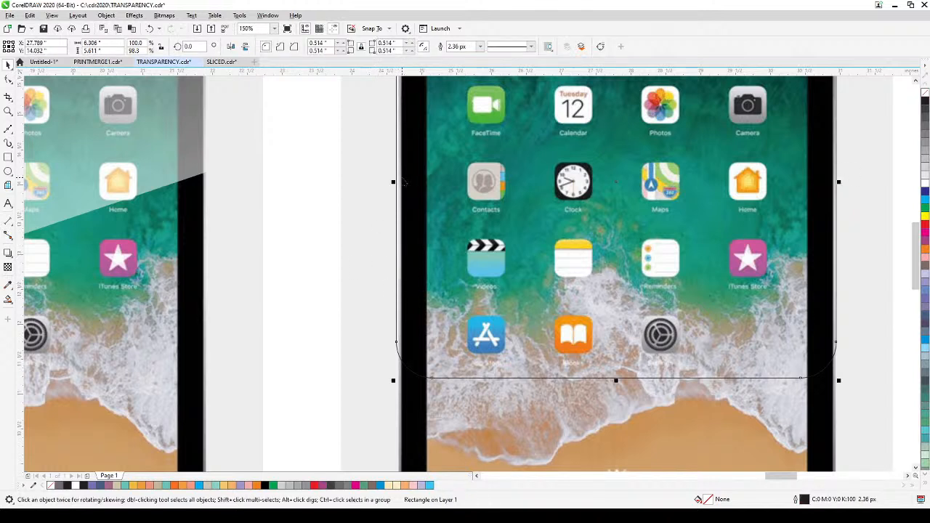
left_click_drag(393, 182, 401, 187)
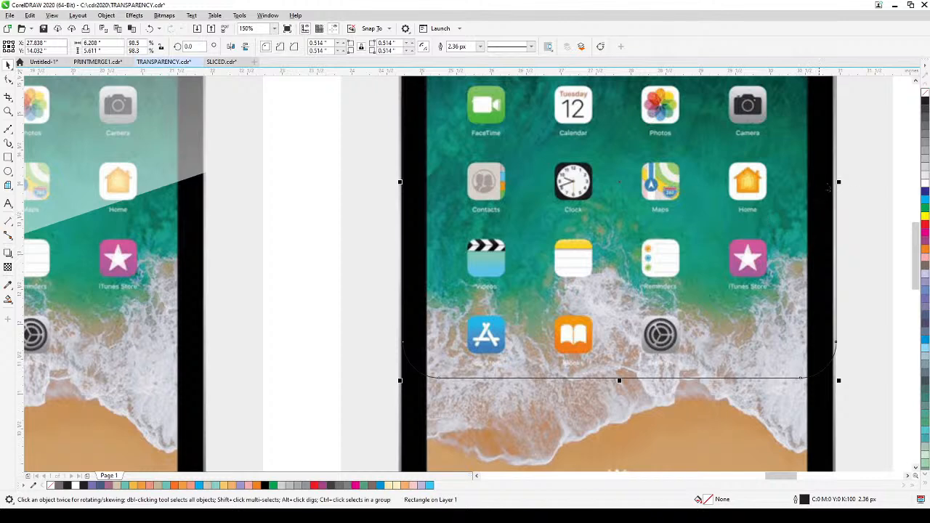
left_click_drag(839, 182, 835, 195)
scroll(835, 196, "down", 2)
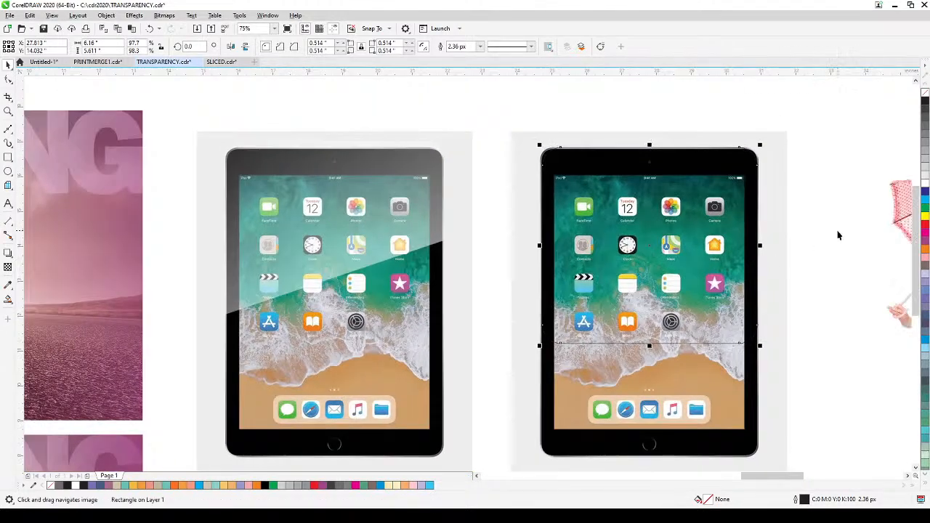
left_click(200, 165)
Step: Draw a straight diagonal line about 8.75 inches wide and 2.9 inches high across the tablet, rising toward its right side
left_click(8, 129)
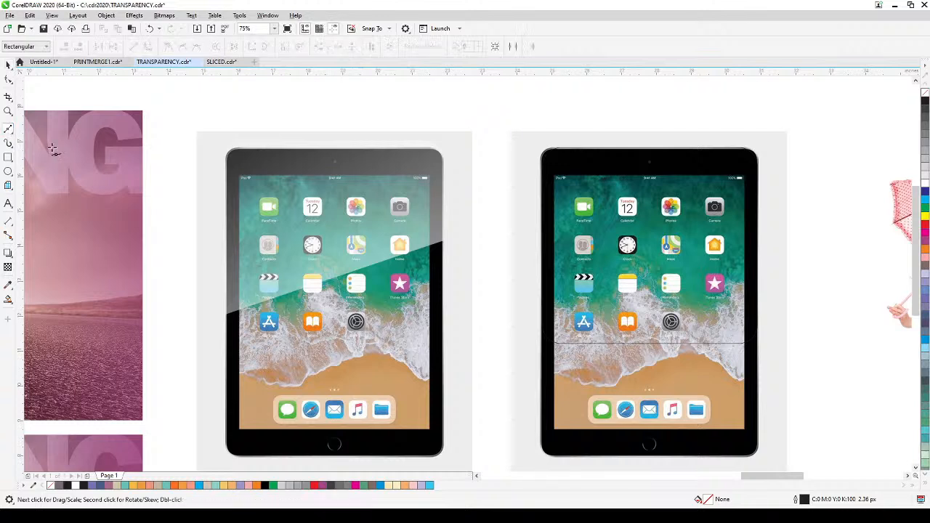
left_click(500, 309)
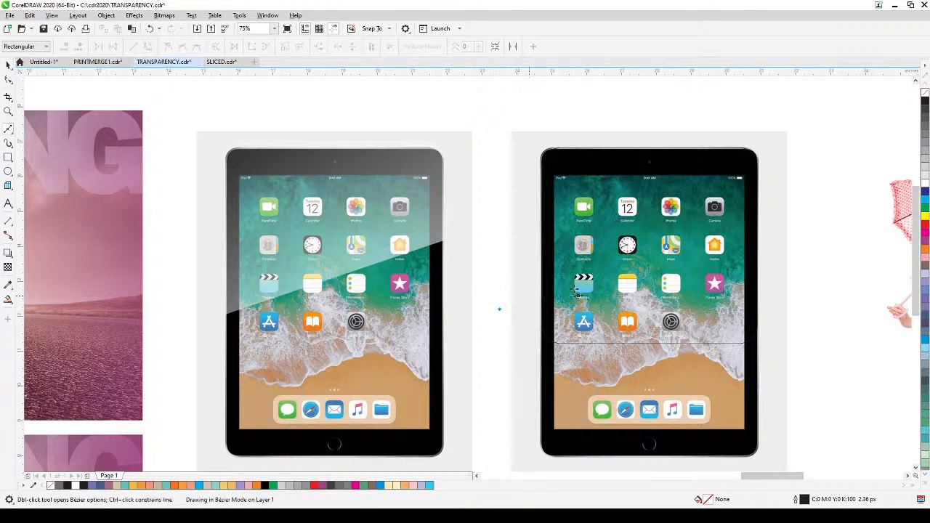
left_click(807, 208)
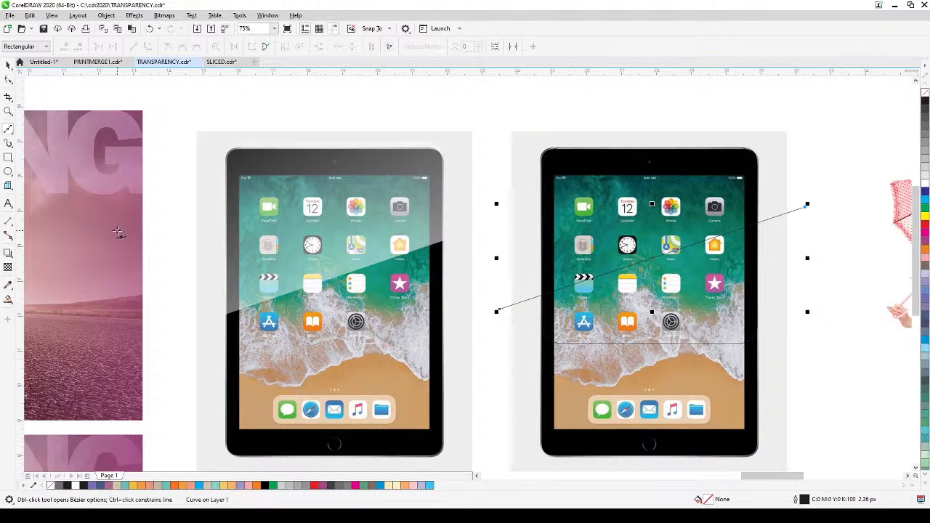
left_click(8, 65)
key("Escape")
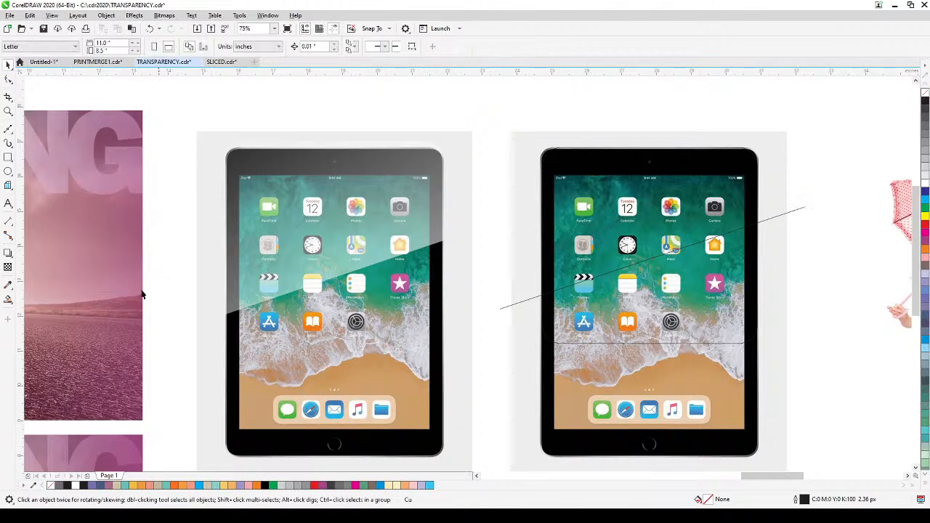
Step: Use Smart Fill to create a filled shape from the rounded rectangle's area above the diagonal line
left_click(7, 299)
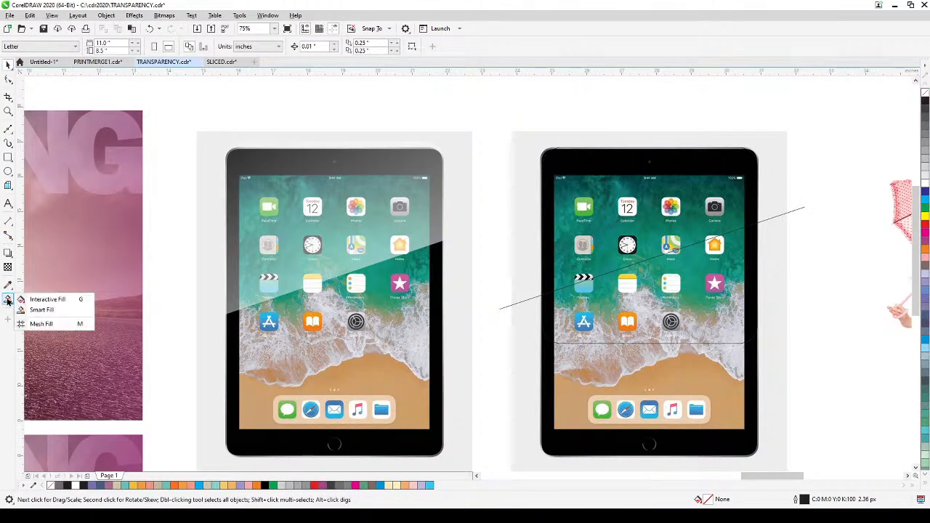
left_click(42, 310)
left_click(608, 221)
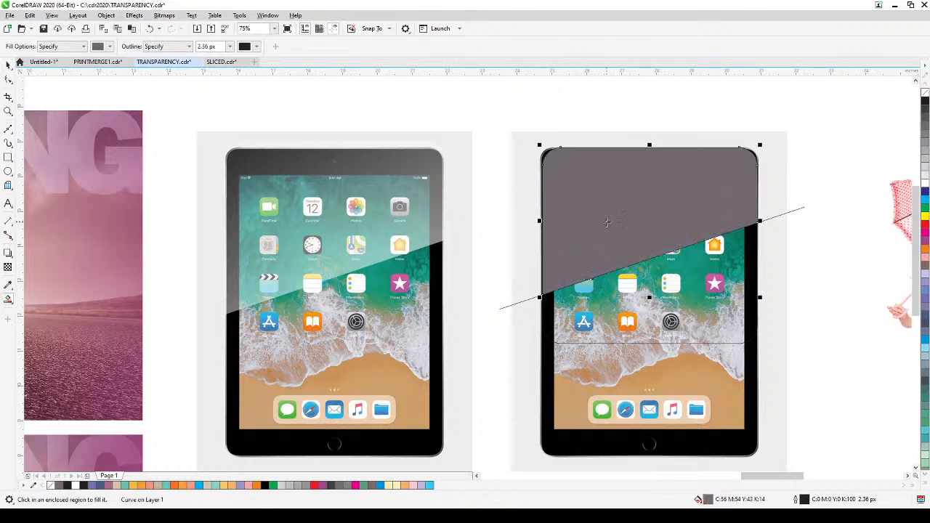
left_click(8, 65)
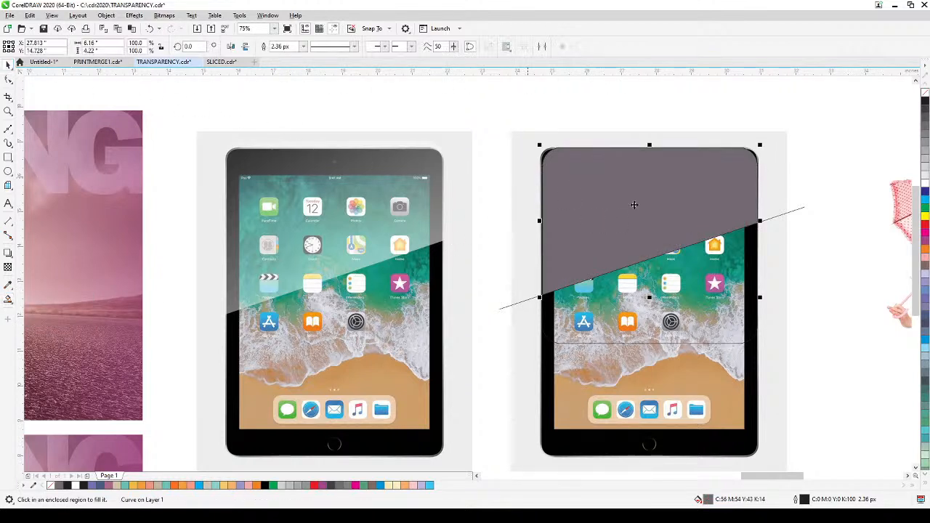
Step: Delete the diagonal line and the original rounded rectangle, keeping only the filled shape
left_click(800, 220)
left_click(803, 207)
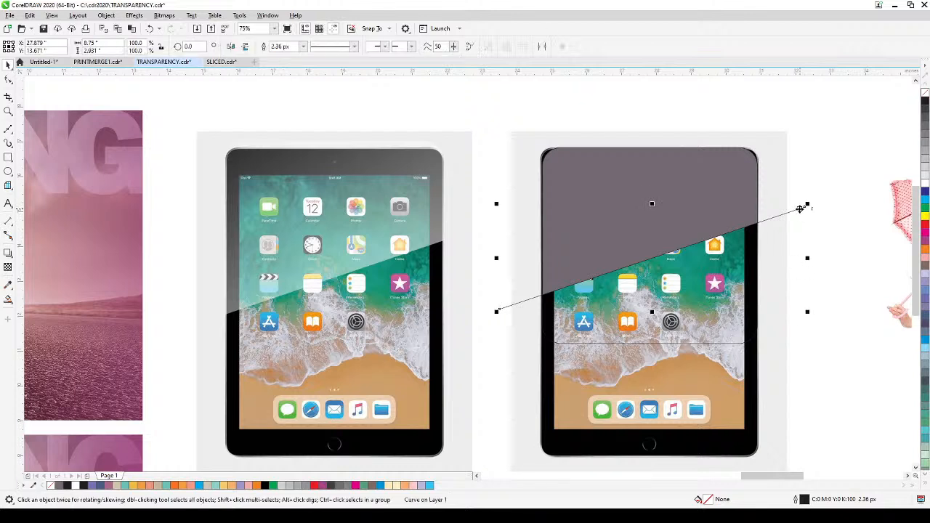
key("Delete")
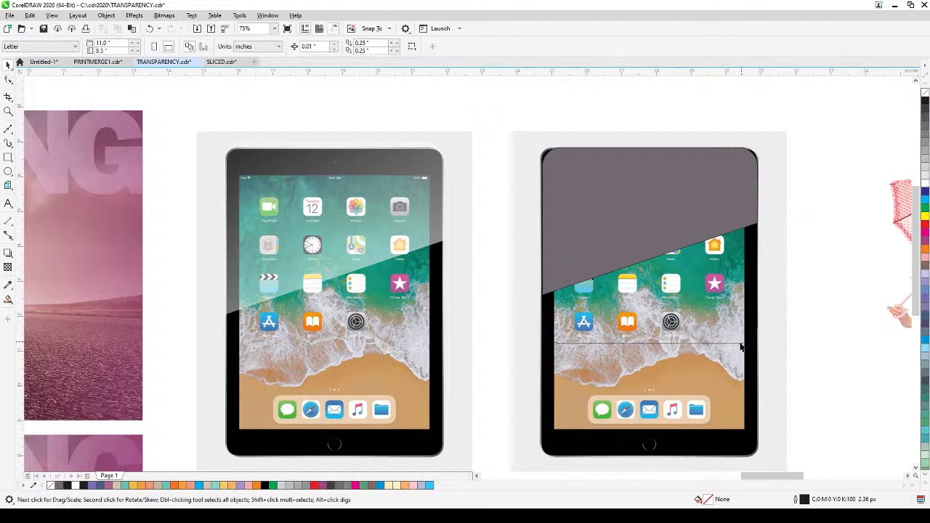
left_click(736, 344)
key("Delete")
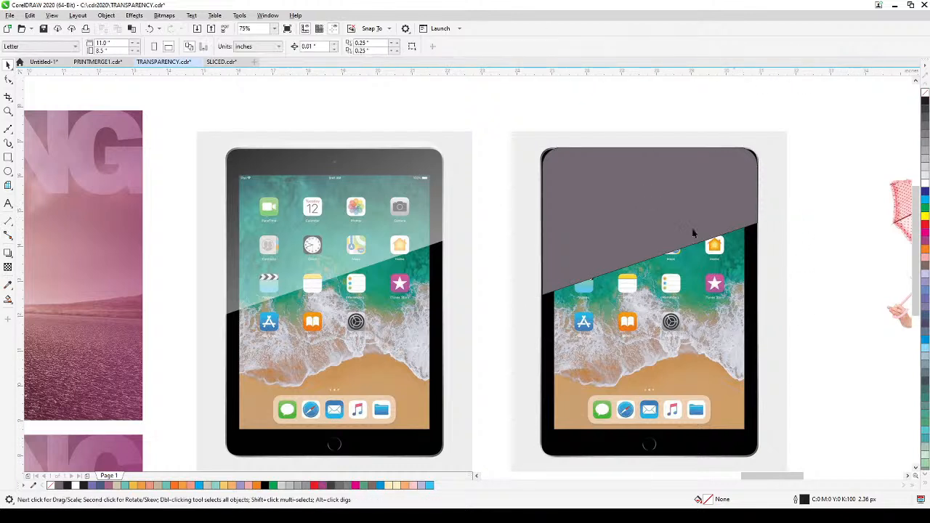
Step: Remove the outline of the filled shape over the tablet and fill it with white
left_click(670, 198)
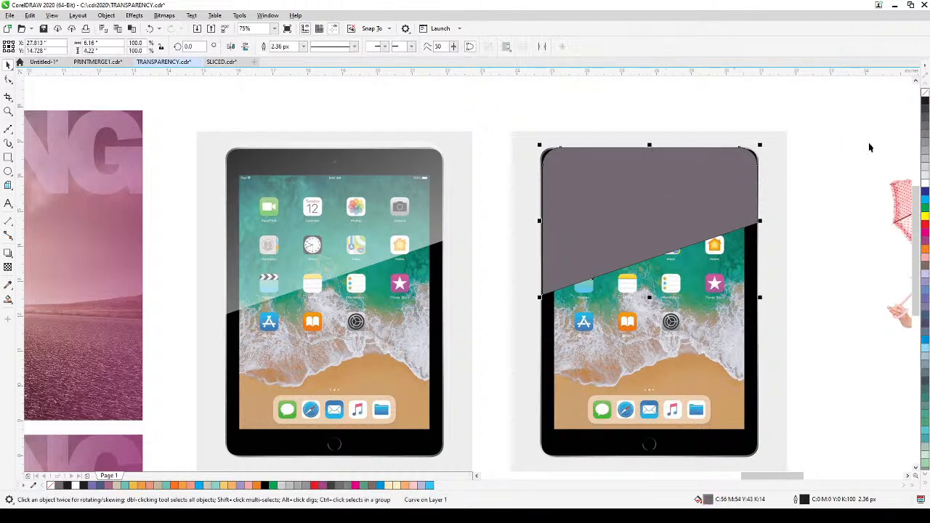
right_click(926, 95)
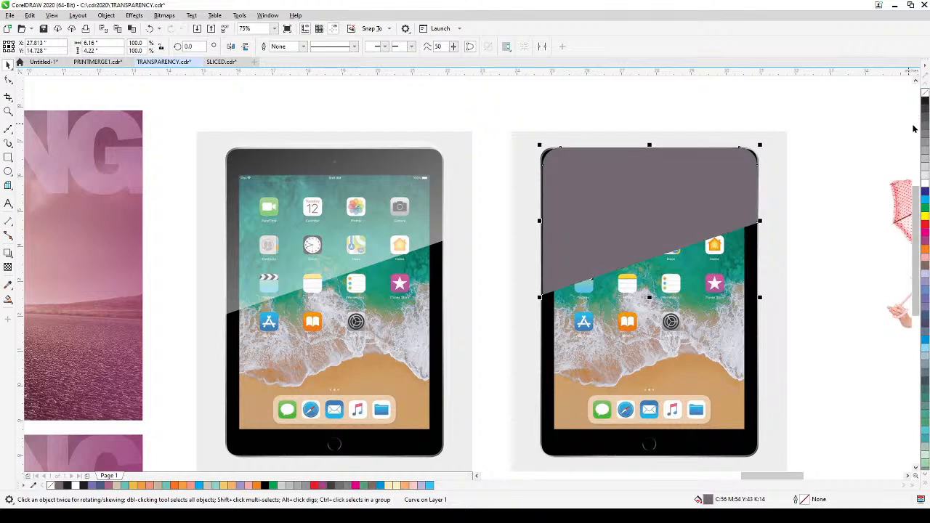
left_click(924, 183)
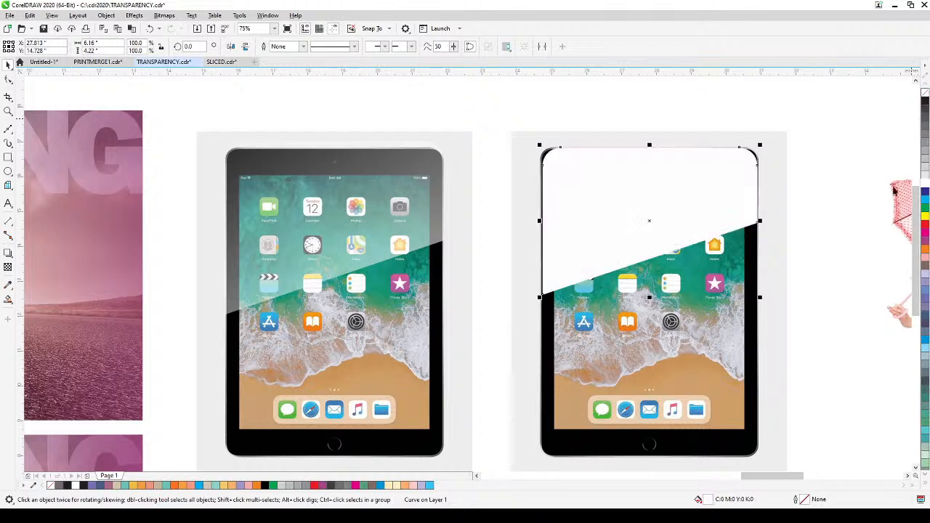
Step: Apply a linear fountain transparency at about 105° to the white shape, extending from below its diagonal edge to above the tablet's top
left_click(7, 268)
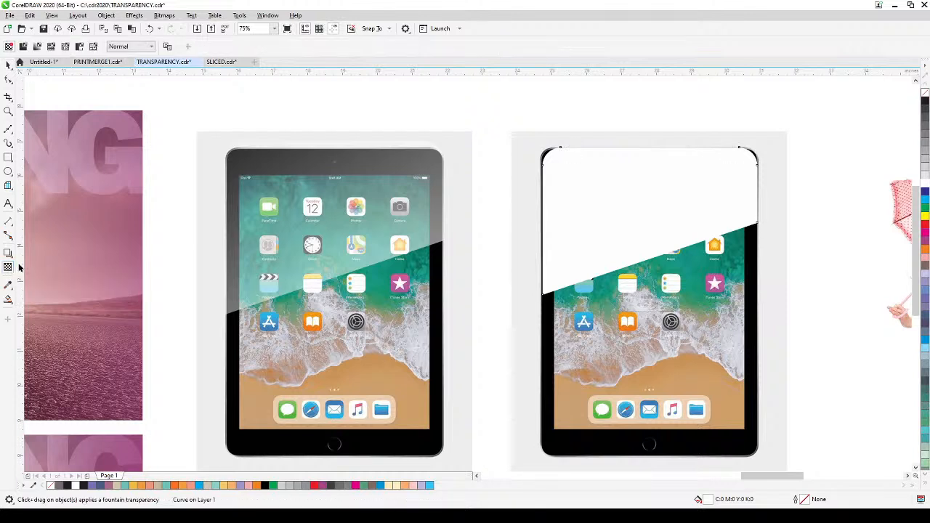
left_click_drag(633, 262, 593, 148)
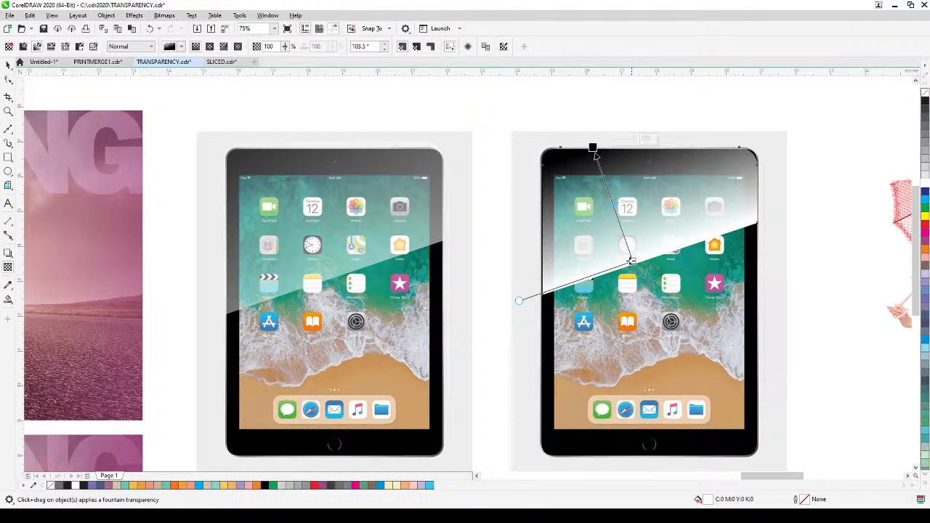
left_click_drag(633, 261, 653, 311)
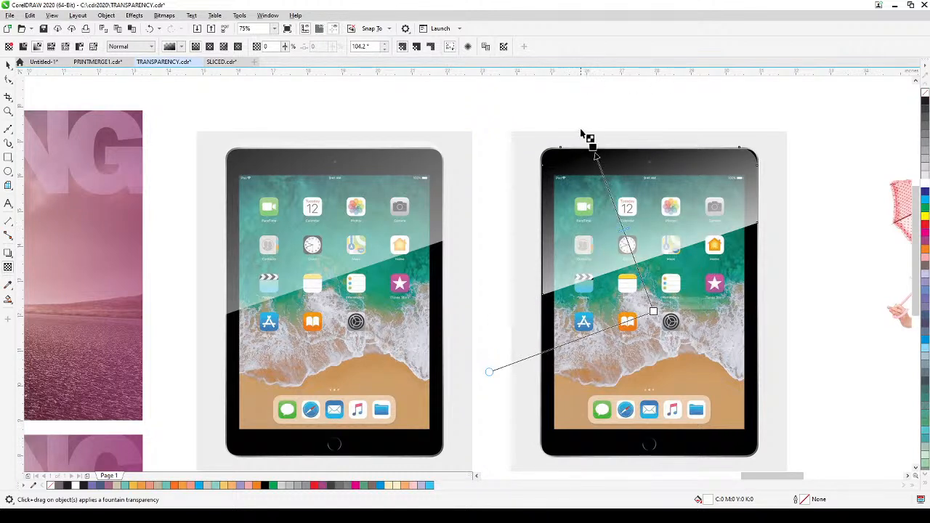
left_click_drag(593, 147, 579, 124)
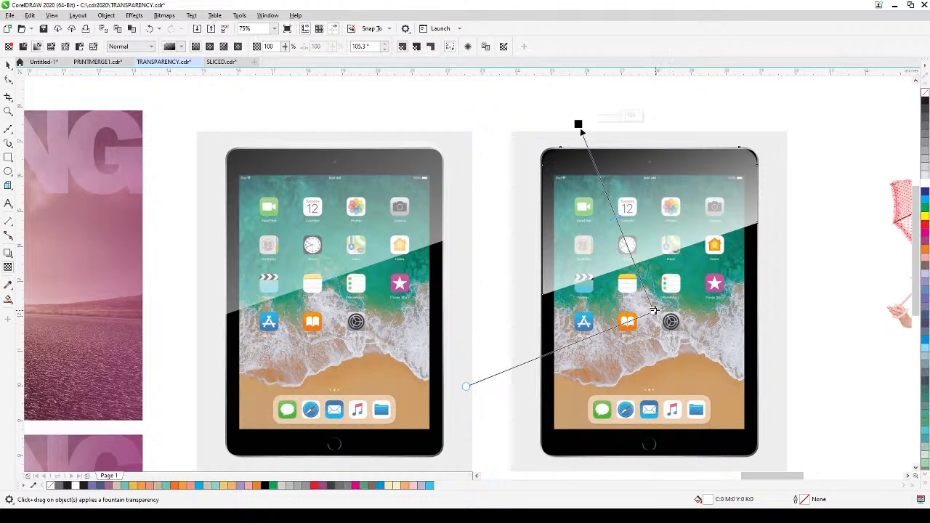
Step: Extend the start of the white reflection's linear transparency farther down the tablet, at an angle of about 103°, and deselect it
left_click_drag(654, 312, 659, 362)
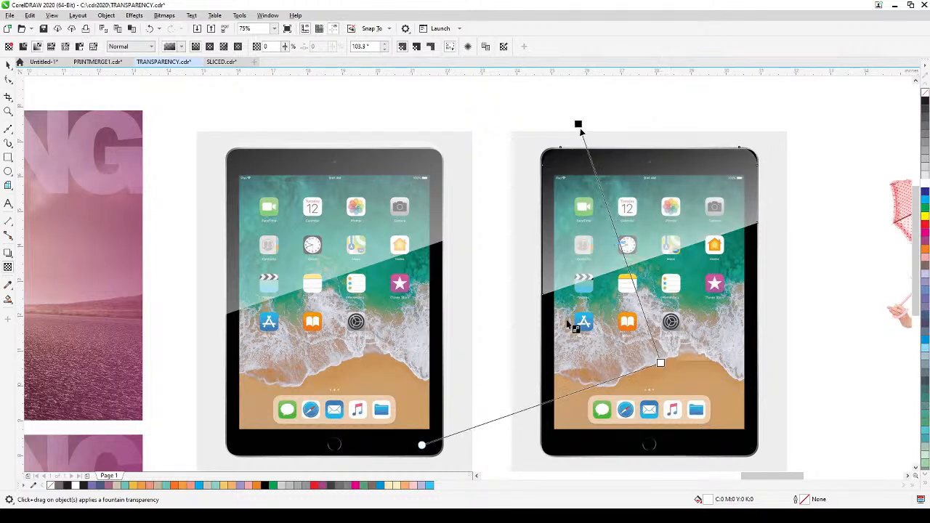
left_click(8, 65)
left_click(818, 276)
left_click(545, 290)
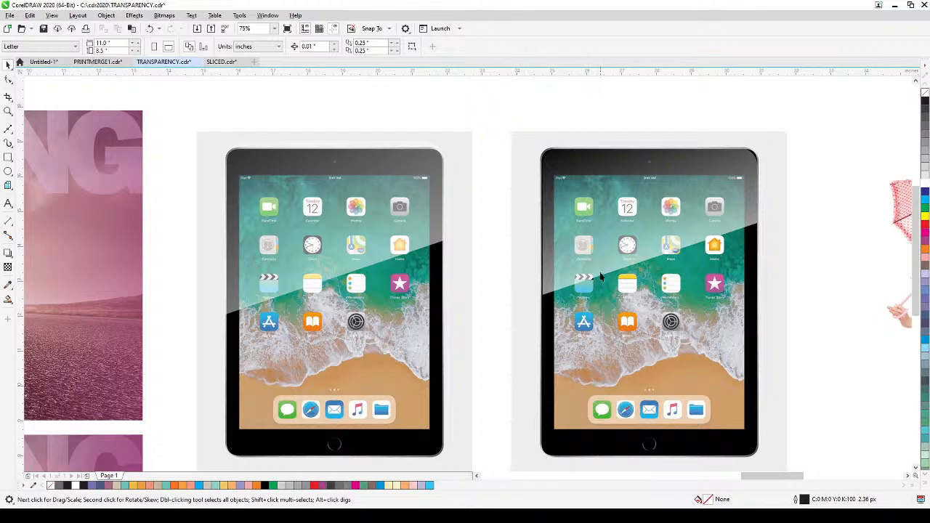
Step: Remove the existing transparency from the grey shadow shape behind the woman with the umbrella
left_click_drag(736, 315, 568, 320)
scroll(596, 328, "down", 1)
left_click_drag(648, 340, 383, 284)
scroll(516, 299, "up", 1)
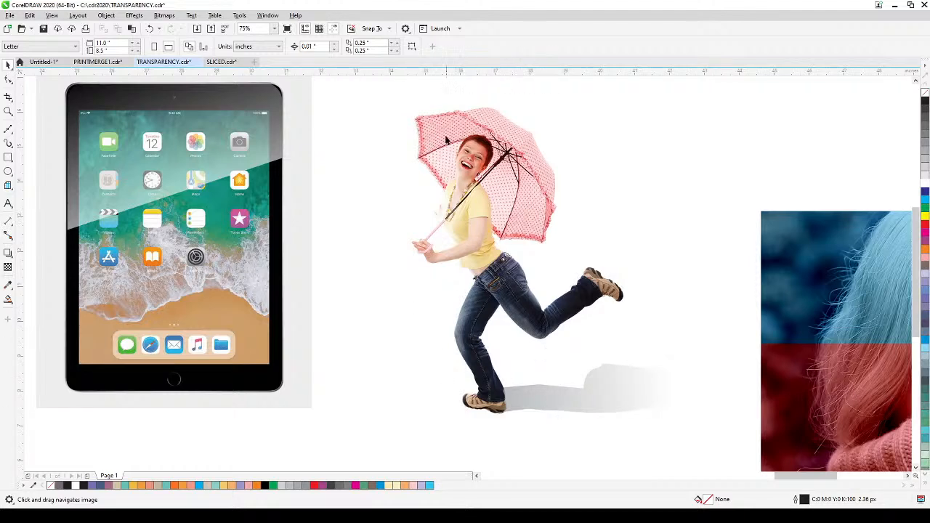
key("space")
left_click(589, 404)
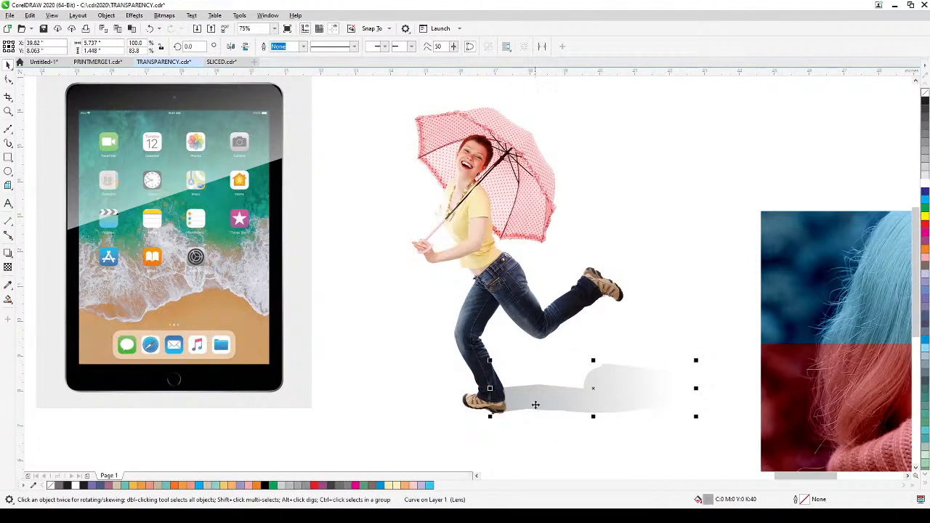
key("space")
left_click_drag(603, 458, 521, 428)
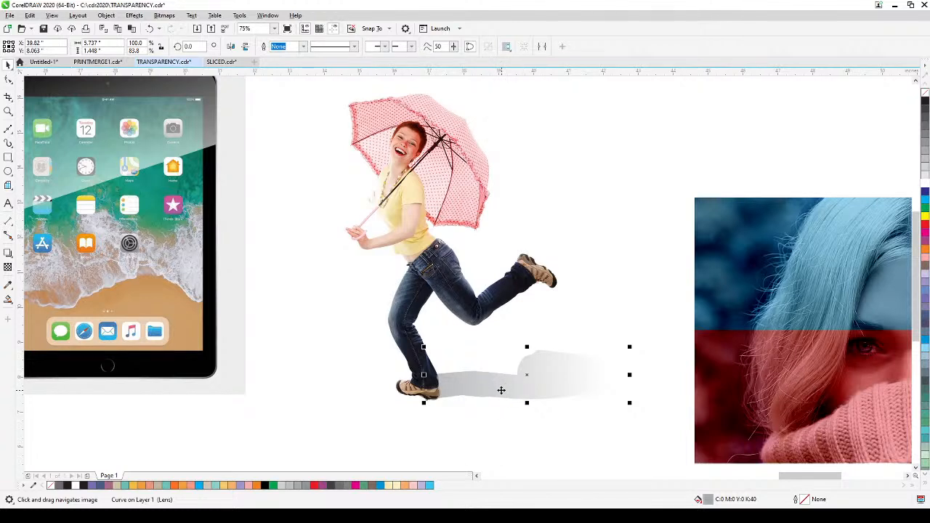
left_click(9, 269)
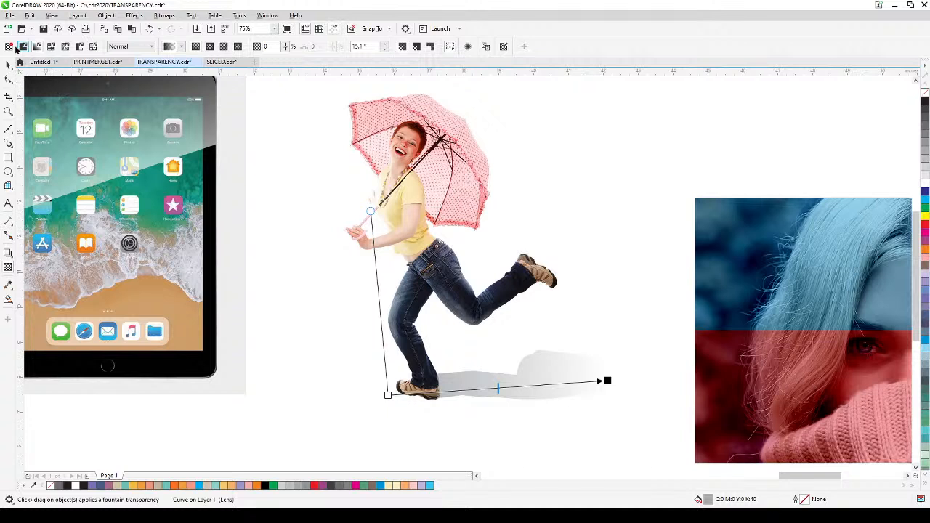
left_click(9, 47)
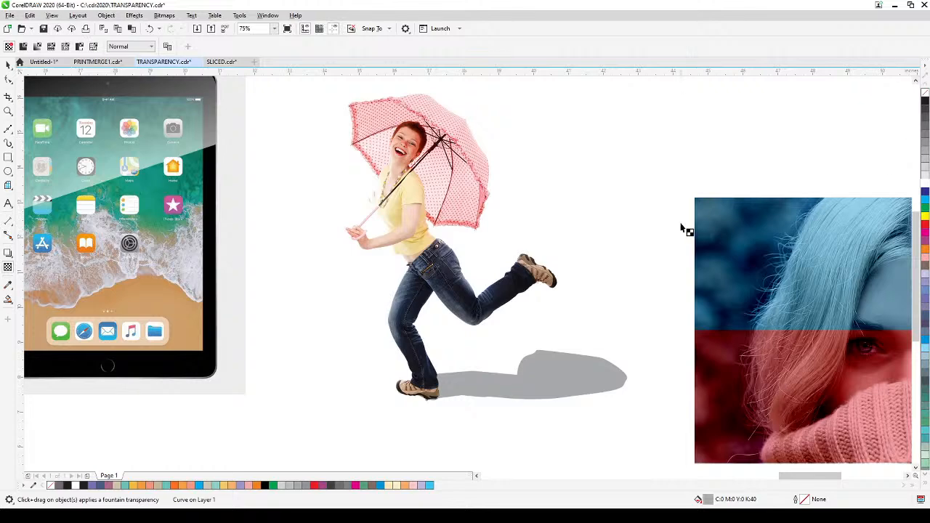
Step: Apply a linear fountain transparency at about 24° to the grey shadow, fading it out away from the woman's foot
scroll(687, 231, "left", 3)
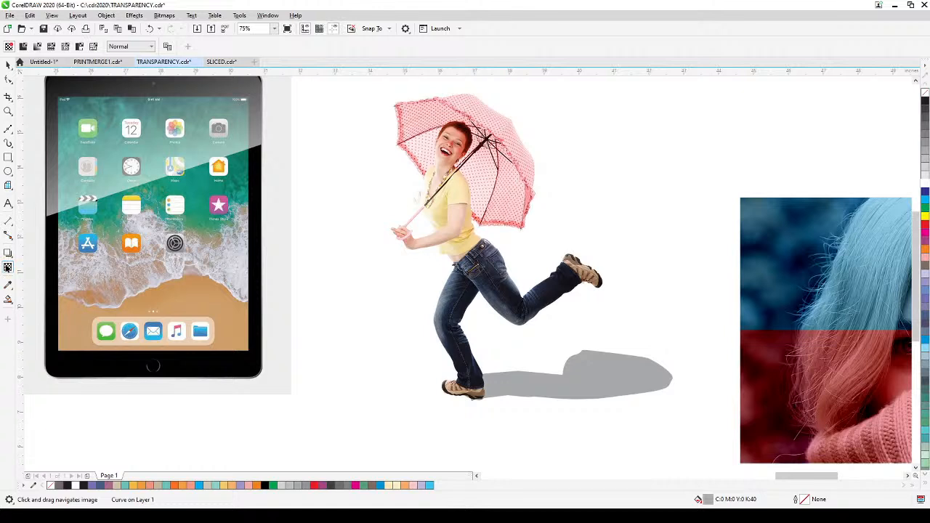
left_click(8, 268)
left_click_drag(430, 390, 608, 369)
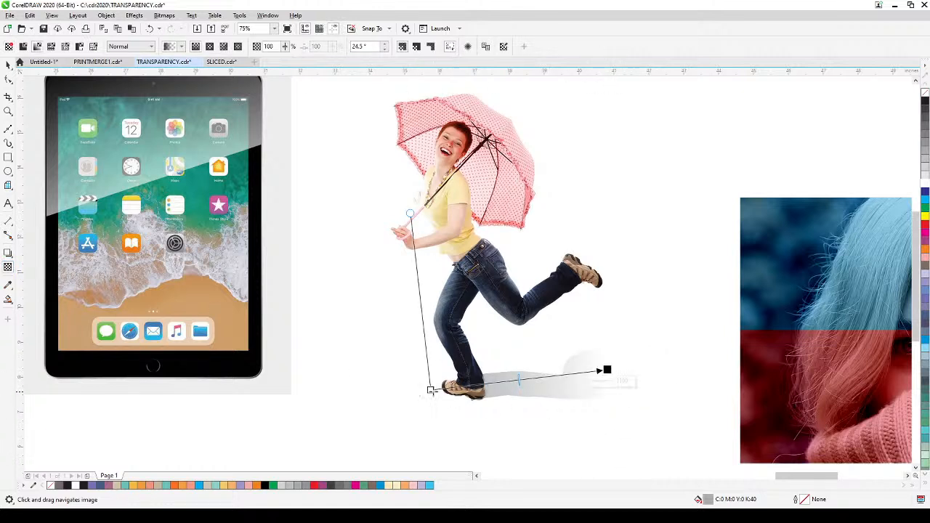
left_click_drag(431, 390, 388, 396)
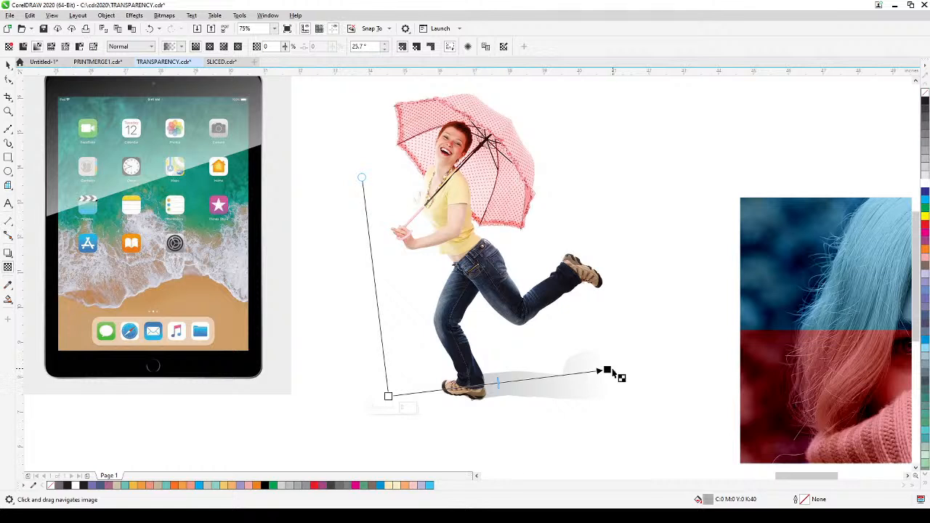
left_click_drag(607, 370, 627, 372)
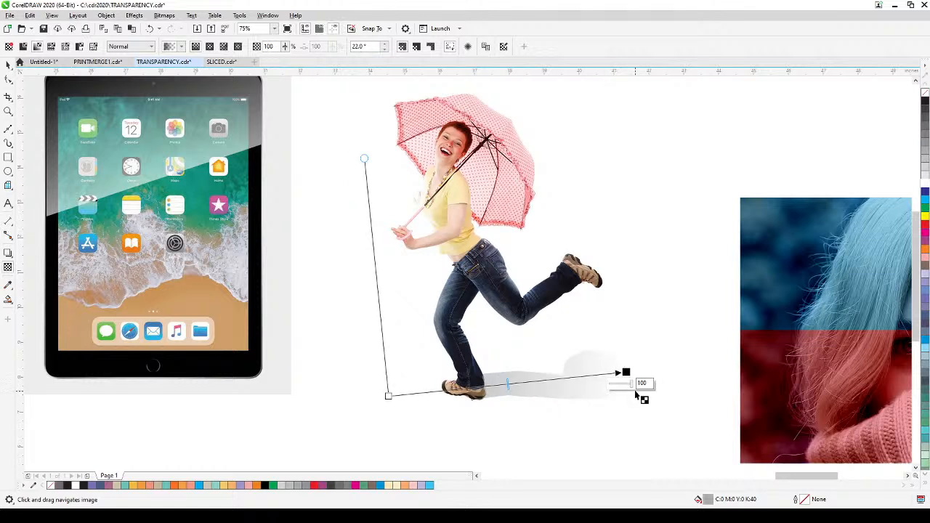
left_click_drag(389, 396, 381, 399)
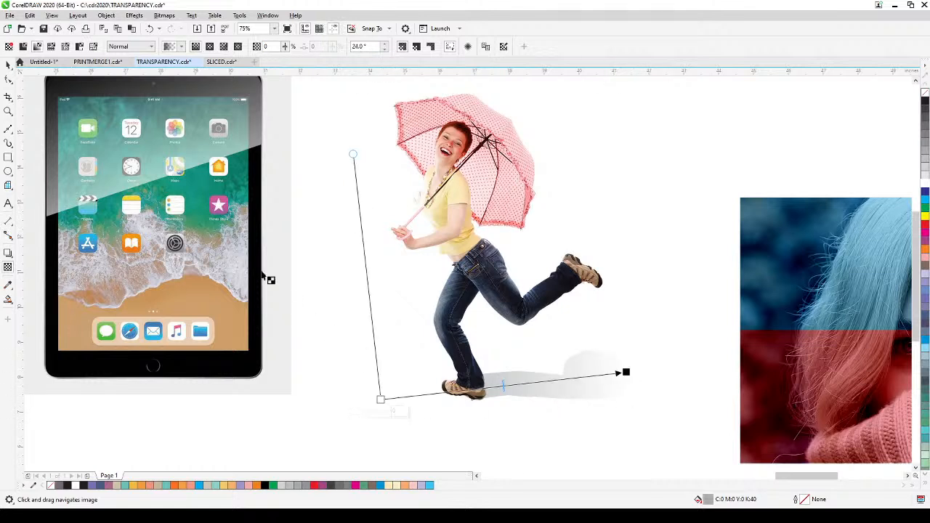
left_click(8, 64)
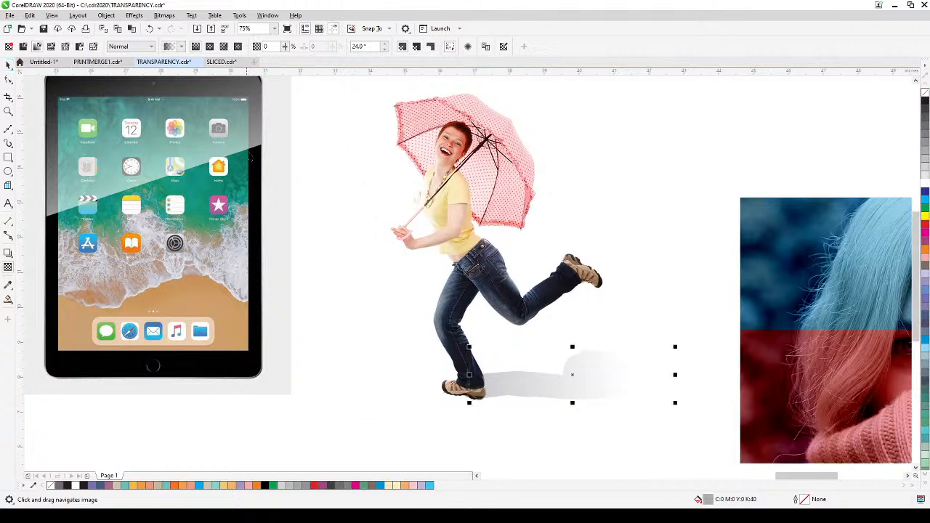
left_click(402, 183)
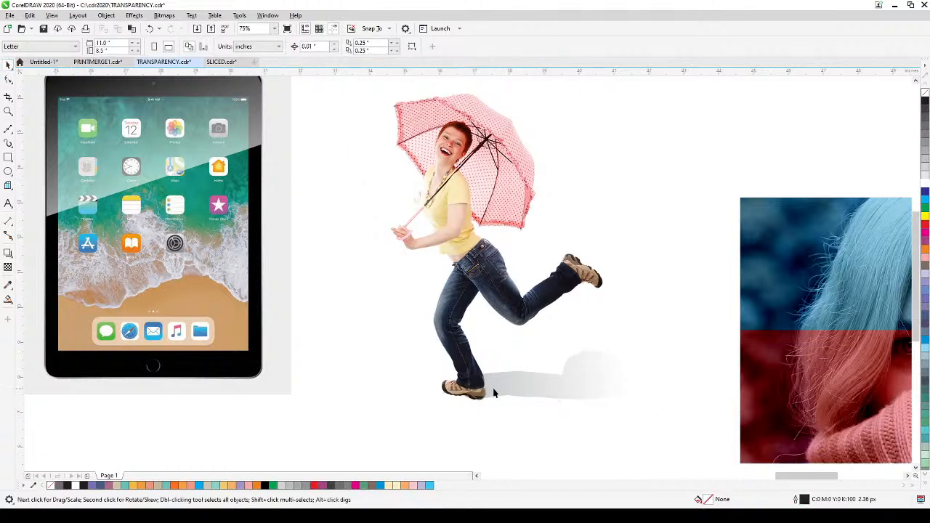
Step: Examine the portrait with blue, green and red tinted quadrants alongside the untinted portrait
key("h")
left_click_drag(627, 370, 197, 318)
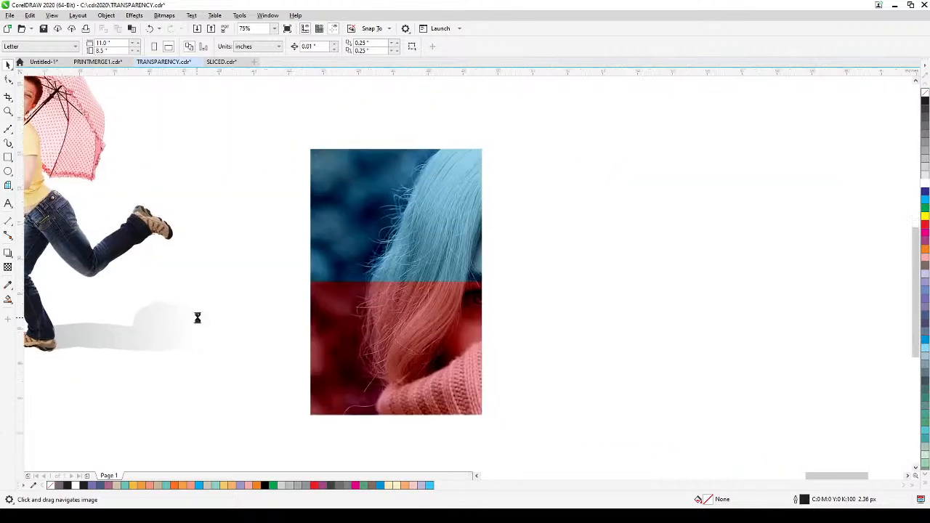
left_click_drag(376, 370, 241, 343)
scroll(314, 362, "down", 2)
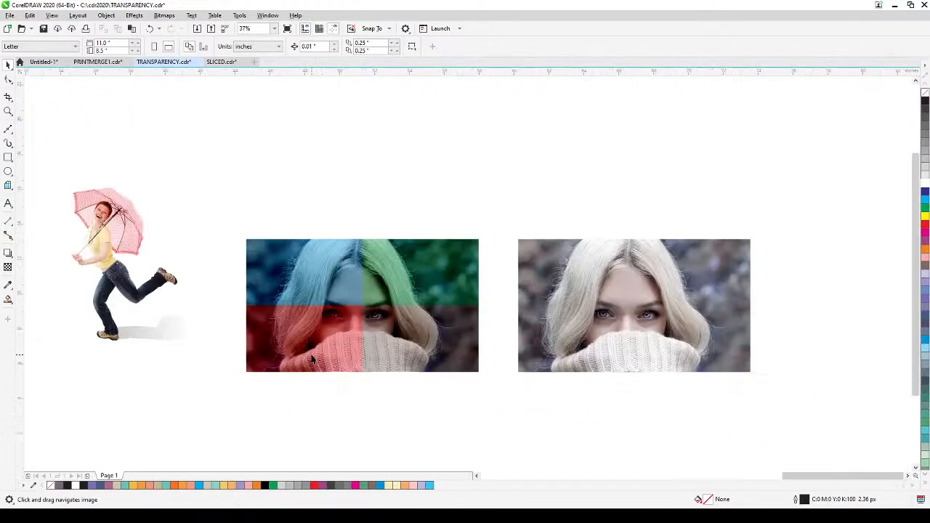
scroll(314, 361, "up", 2)
left_click_drag(312, 354, 268, 384)
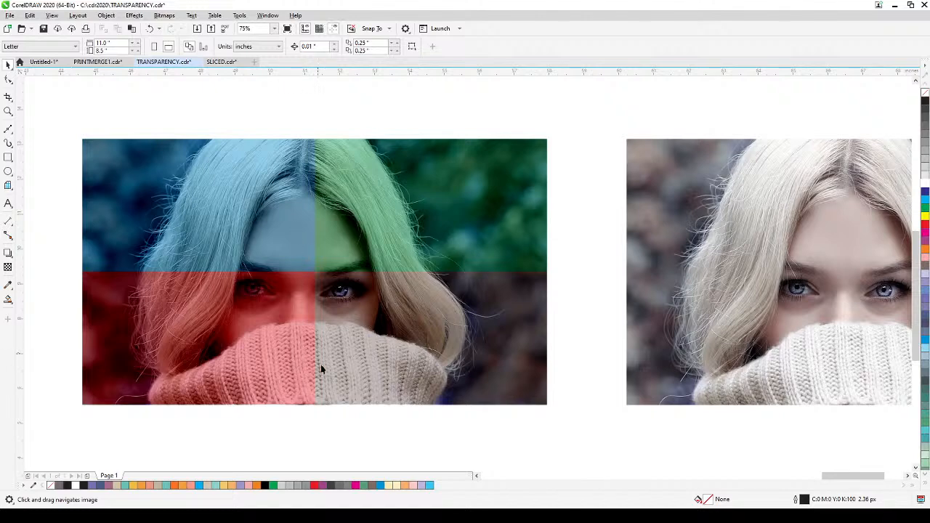
scroll(320, 364, "down", 2)
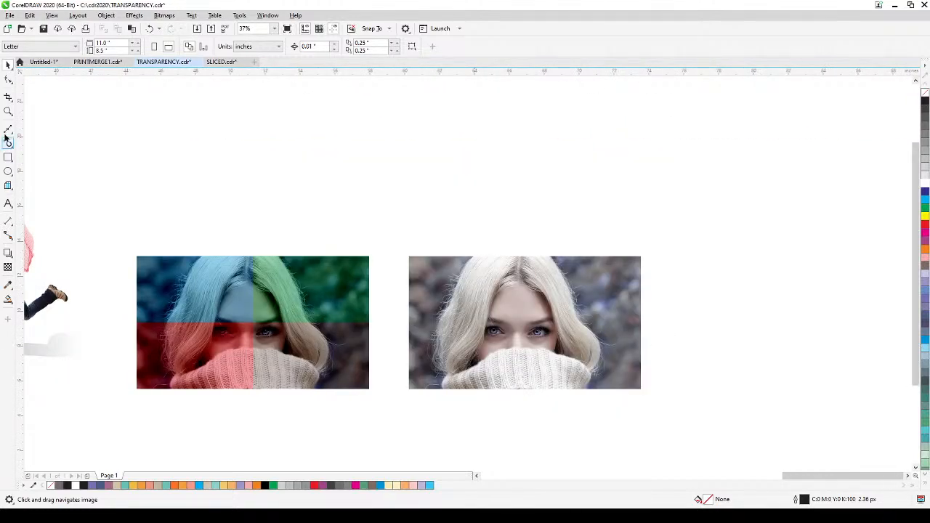
left_click(8, 111)
left_click_drag(134, 249, 652, 404)
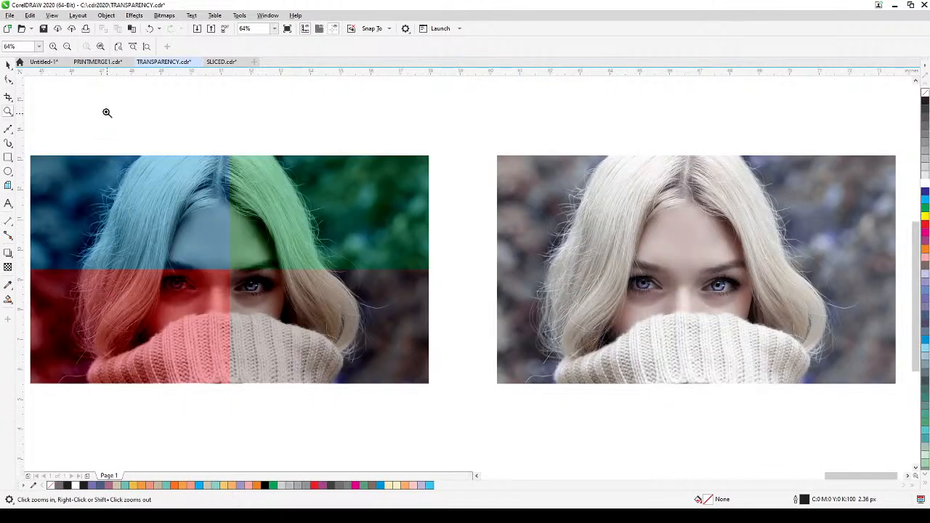
Step: Move the untinted portrait closer to the colour-tinted one, leaving a narrow gap between them, and deselect it
left_click(8, 65)
left_click(591, 317)
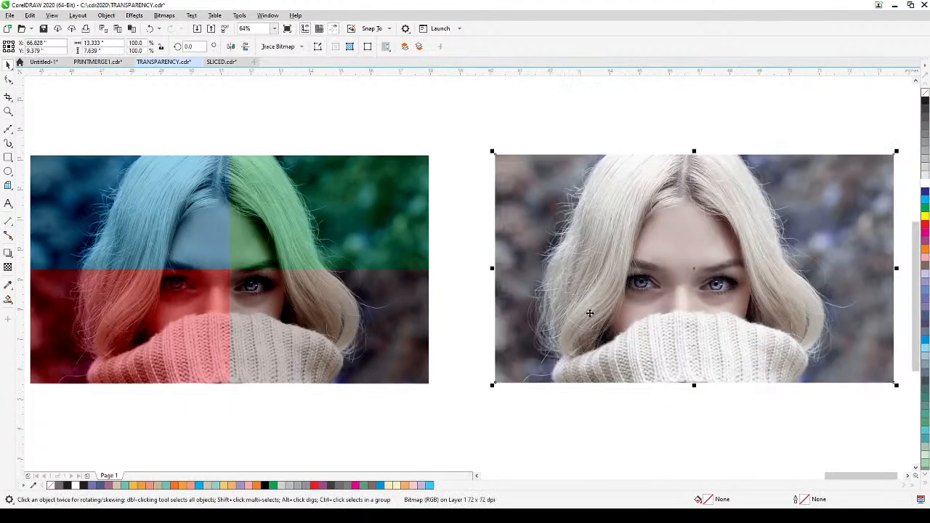
left_click_drag(589, 314, 535, 325)
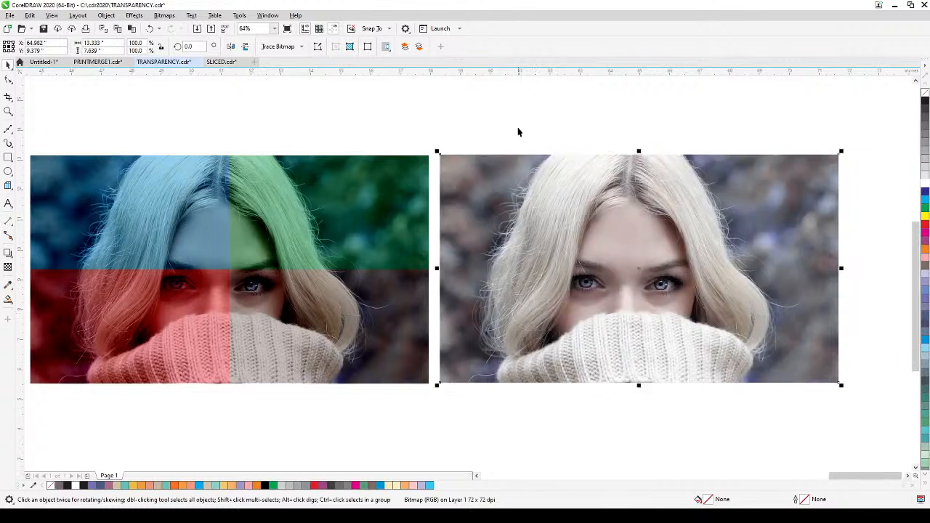
left_click(556, 146)
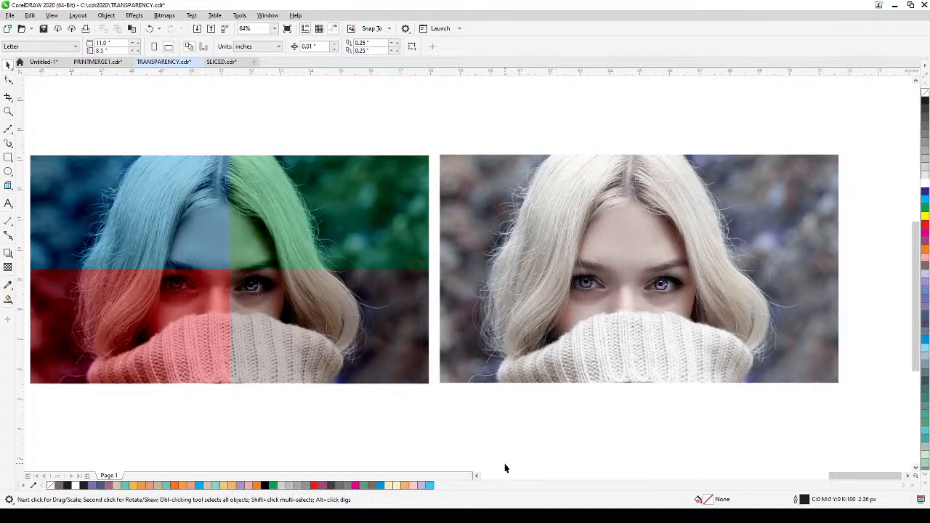
Step: Draw a 2 × 2 graph paper grid over the whole untinted portrait, ungroup it into four rectangles and deselect them
left_click(8, 187)
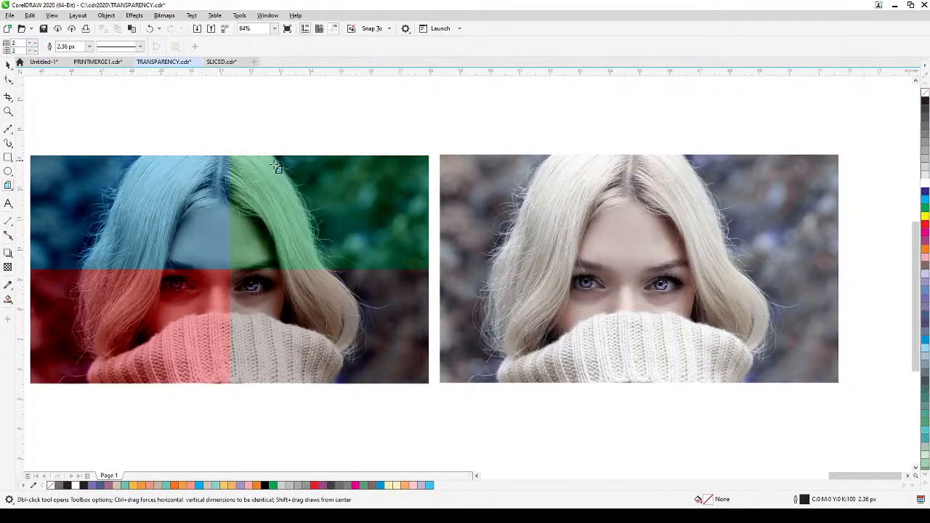
left_click_drag(439, 156, 841, 380)
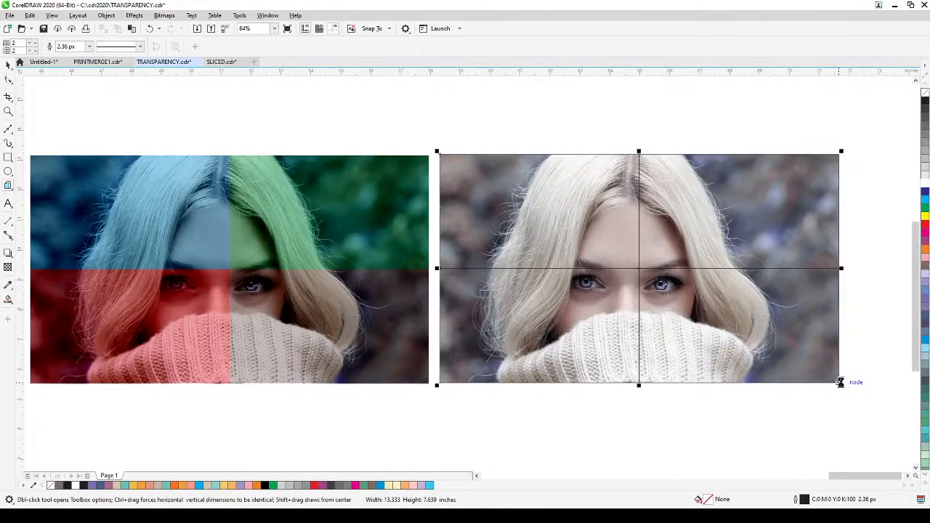
left_click(8, 64)
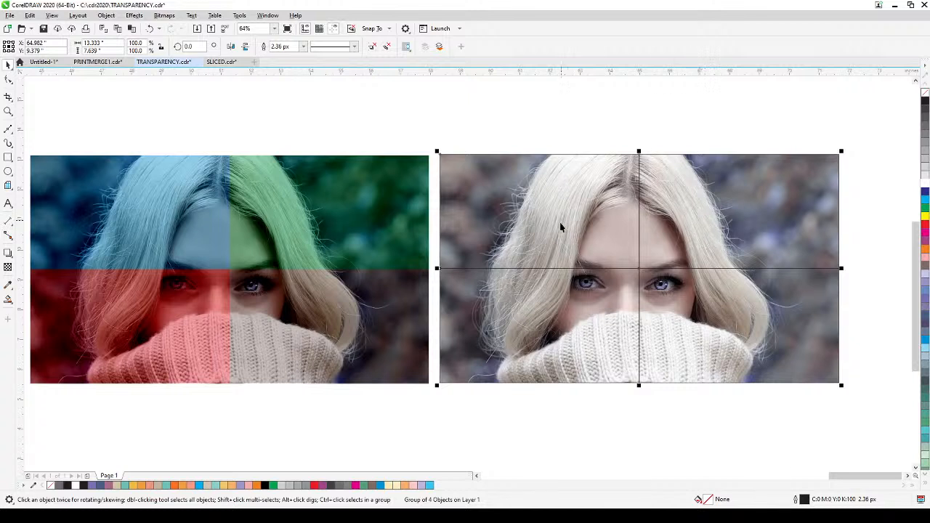
left_click(372, 48)
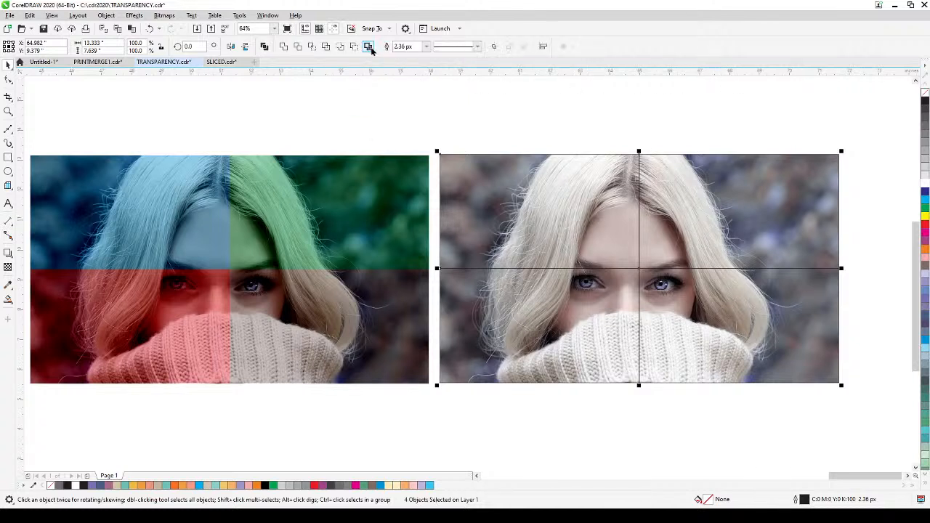
left_click(470, 120)
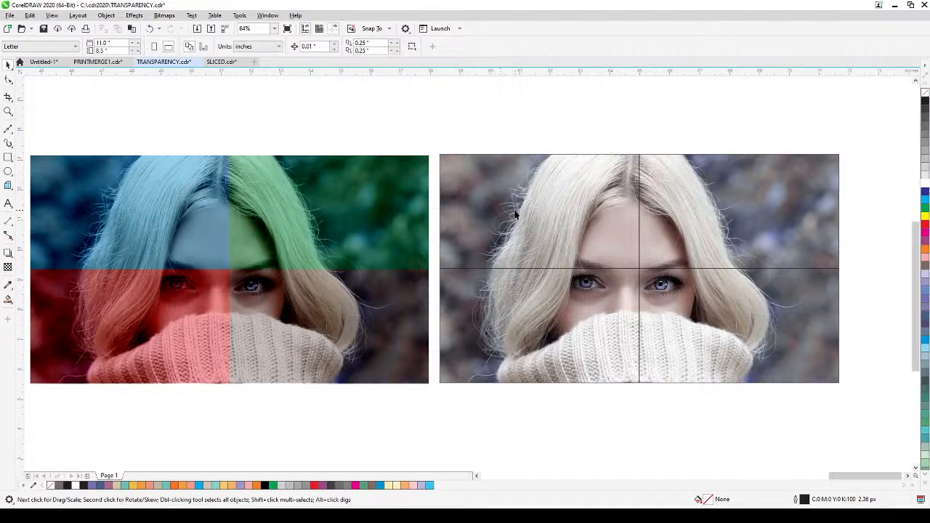
Step: Fill the grid's upper-left rectangle with cyan and the upper-right rectangle with green
left_click(515, 211)
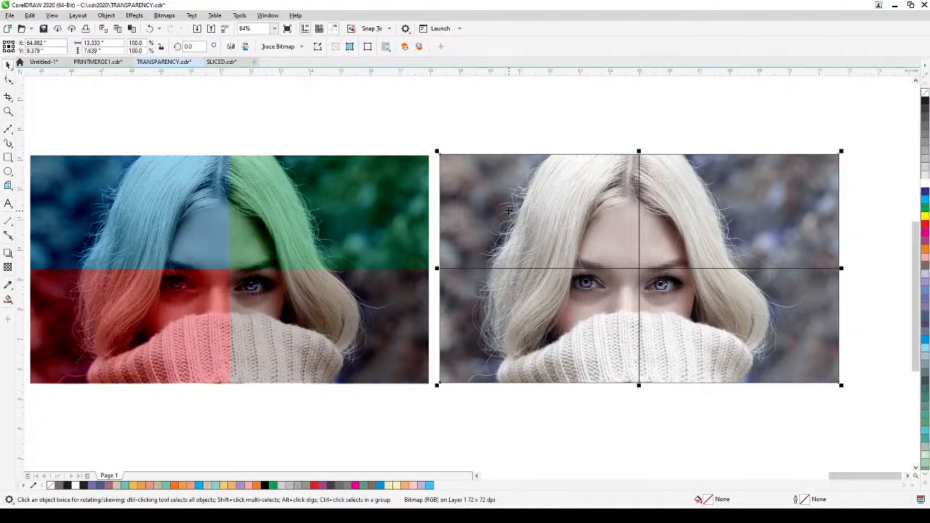
left_click(438, 131)
left_click_drag(406, 133, 654, 286)
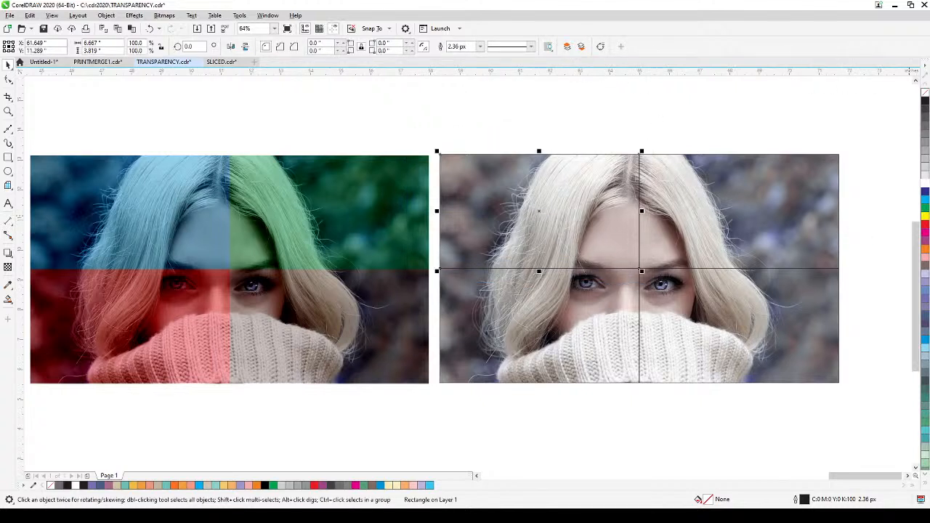
left_click(925, 203)
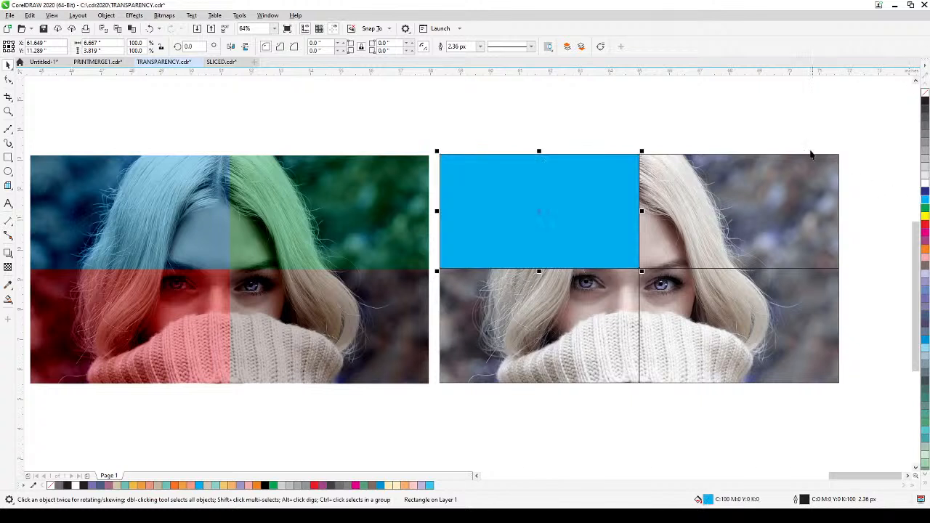
left_click(594, 135)
left_click_drag(758, 245, 847, 283)
left_click(925, 211)
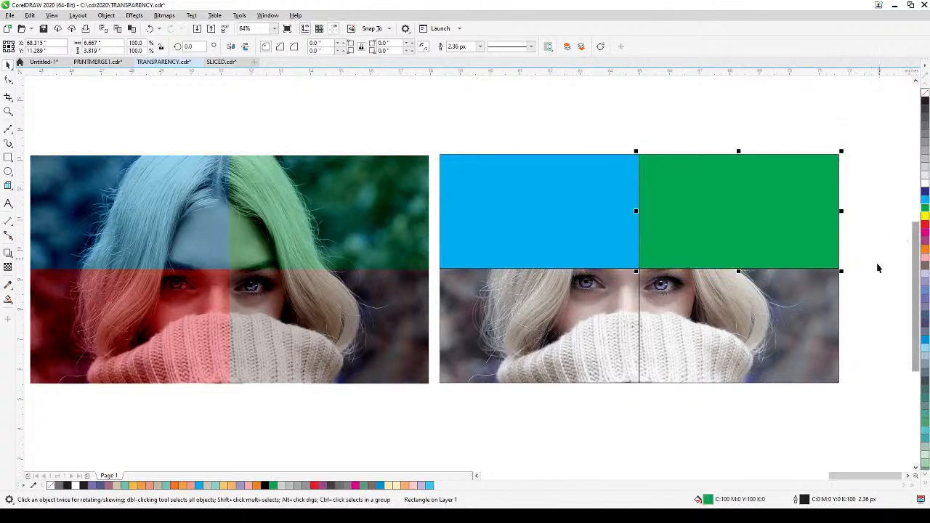
Step: Fill the grid's lower-right rectangle with brown-grey (M20 Y20 K60) and the lower-left rectangle with red
left_click(879, 263)
left_click_drag(870, 256, 628, 401)
left_click(926, 268)
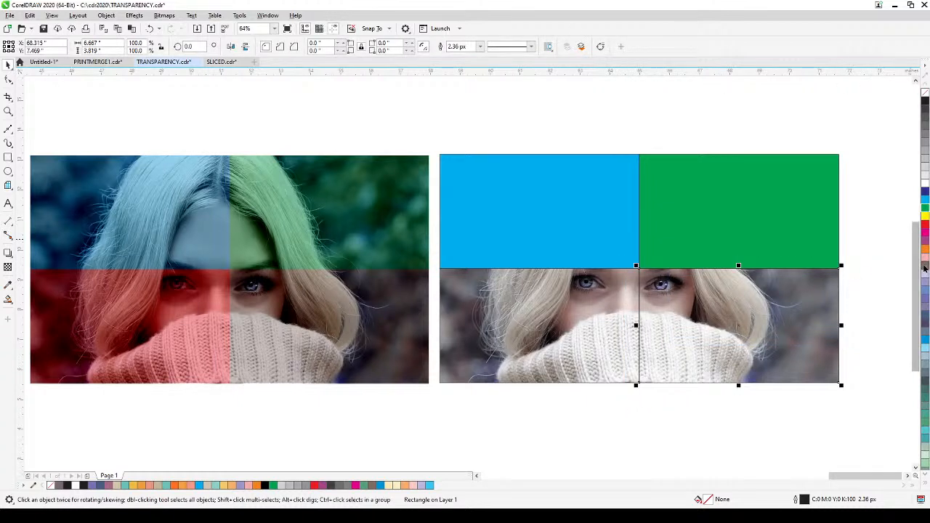
left_click_drag(492, 375, 657, 238)
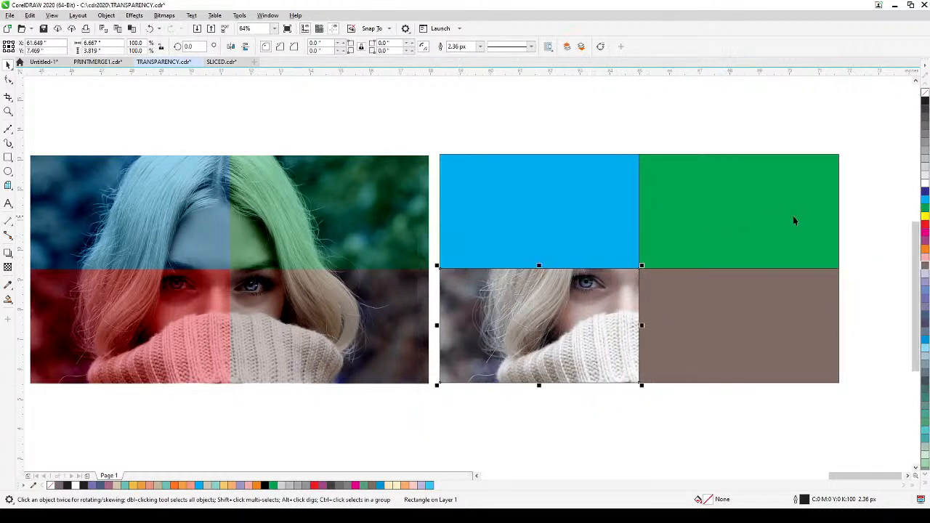
left_click(925, 227)
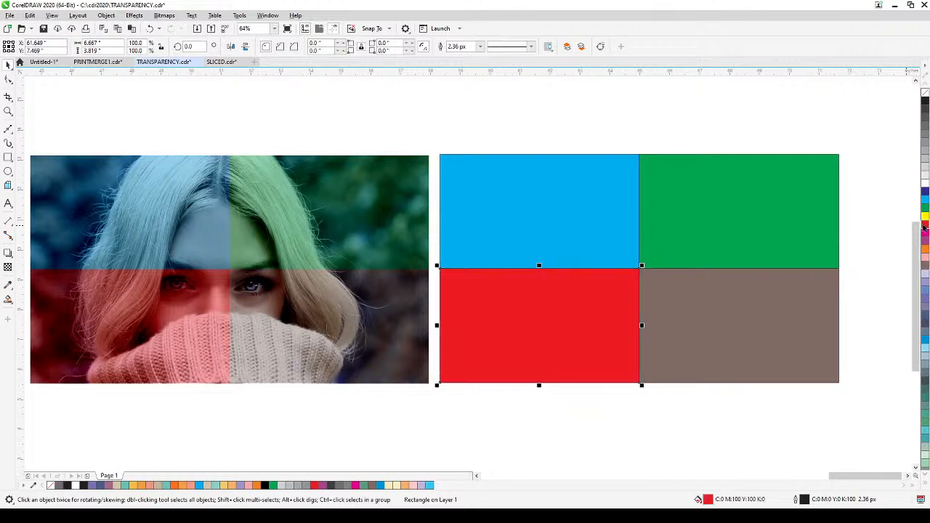
Step: Remove the outlines from all four coloured rectangles and deselect them
left_click(871, 263)
left_click_drag(407, 135, 869, 404)
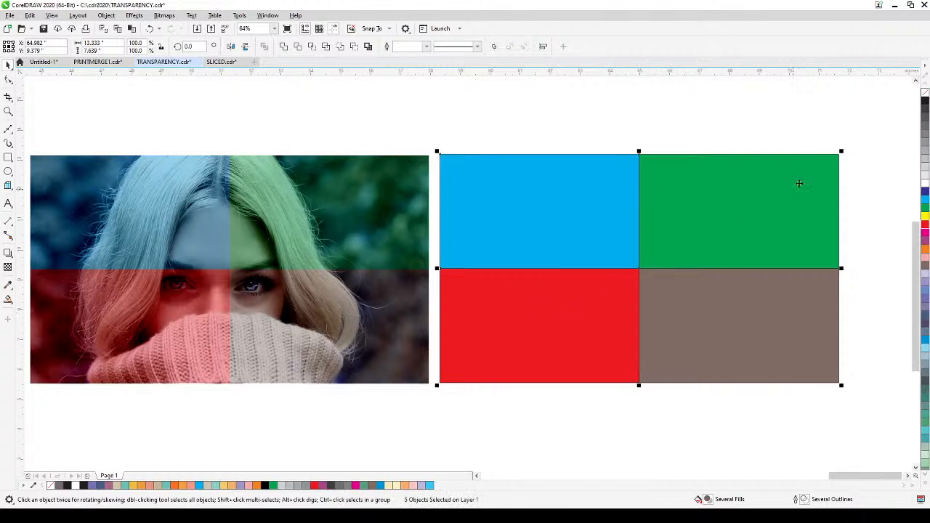
right_click(926, 94)
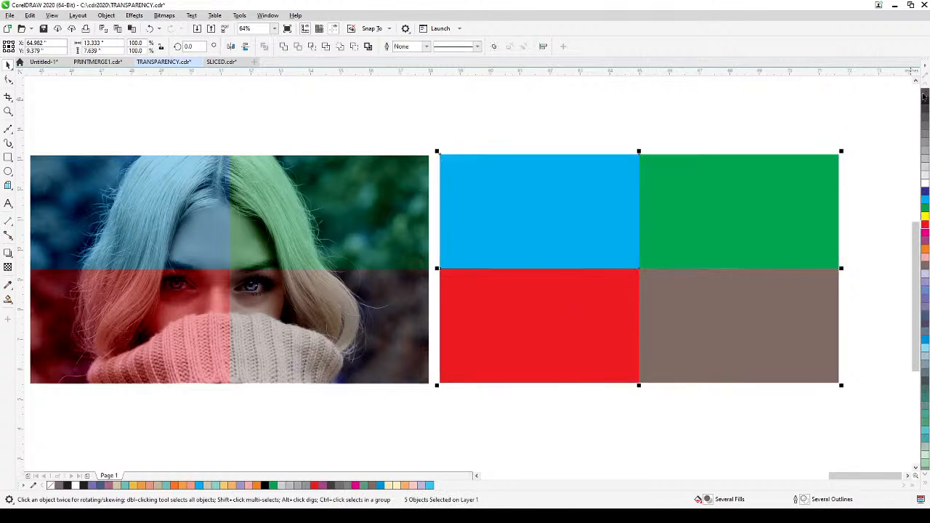
left_click(557, 175)
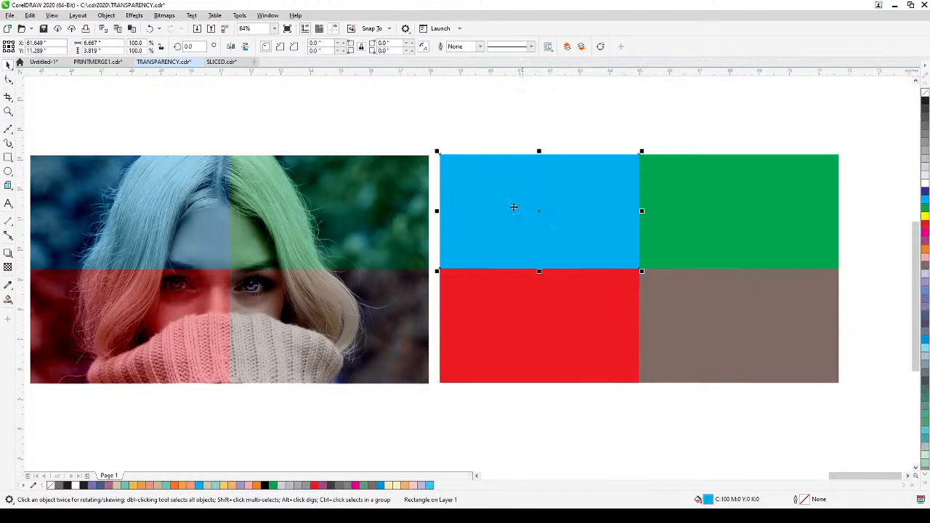
left_click(442, 129)
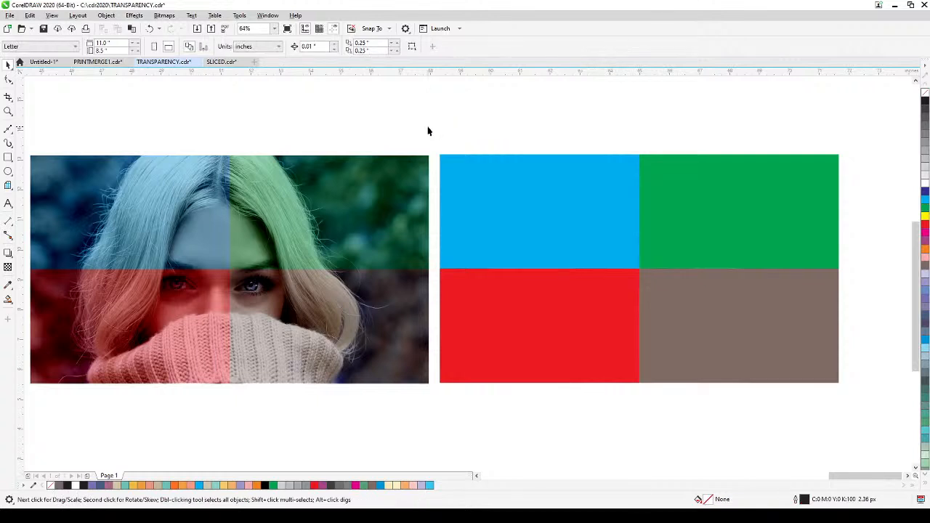
Step: Apply a uniform transparency of 50 with the Subtract merge mode to the cyan rectangle
left_click(507, 210)
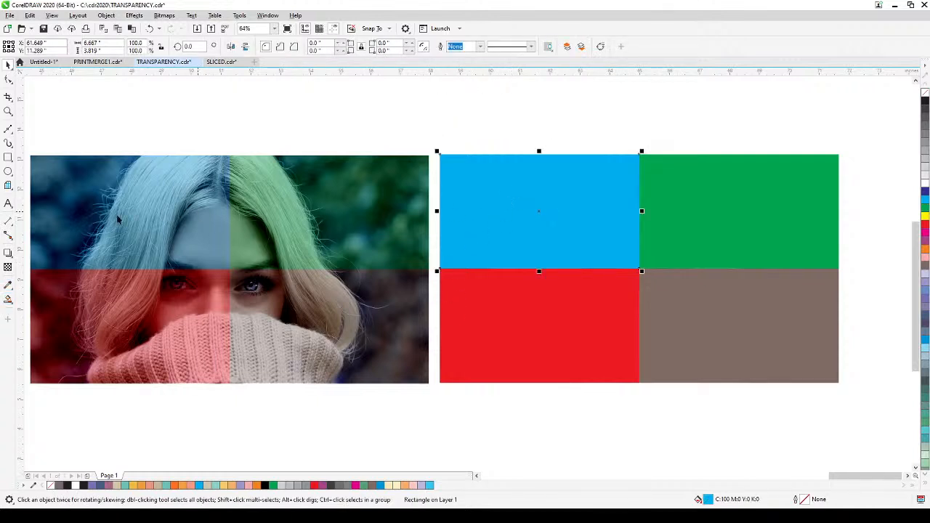
left_click(8, 269)
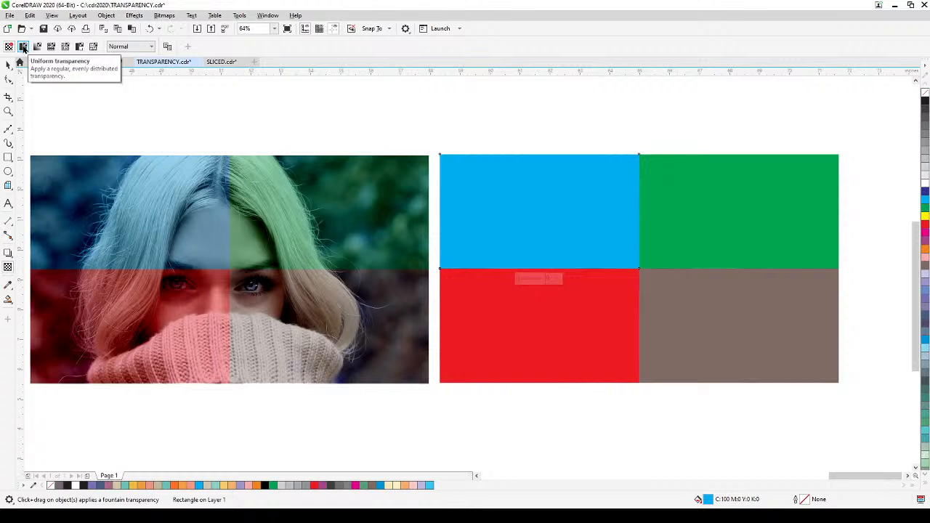
left_click(23, 47)
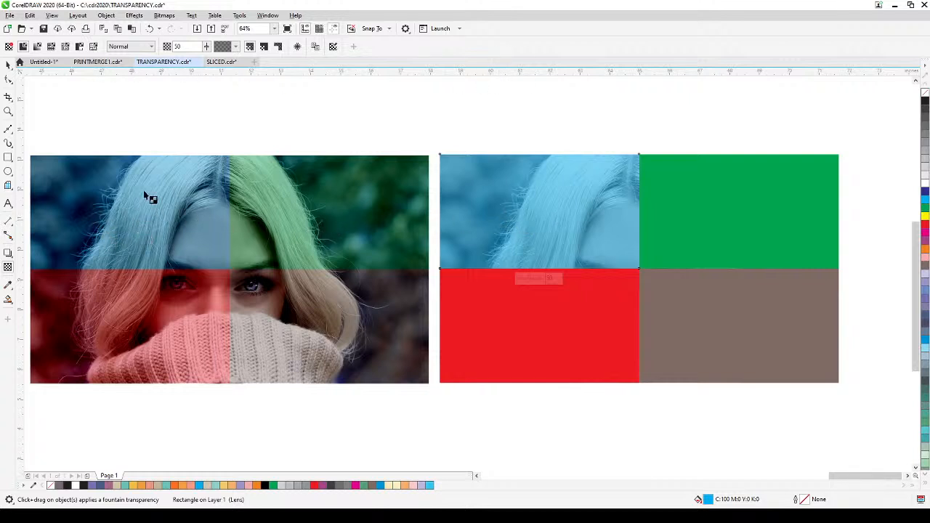
left_click(148, 47)
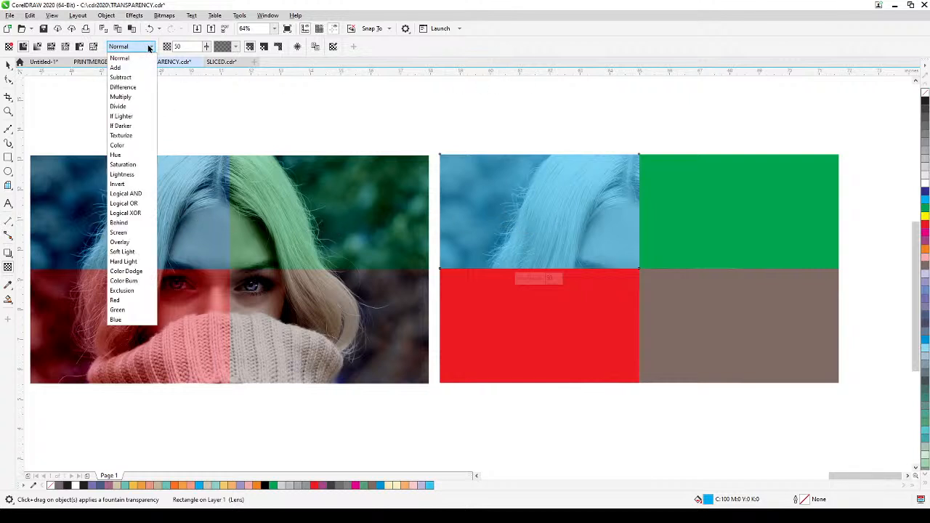
left_click(121, 77)
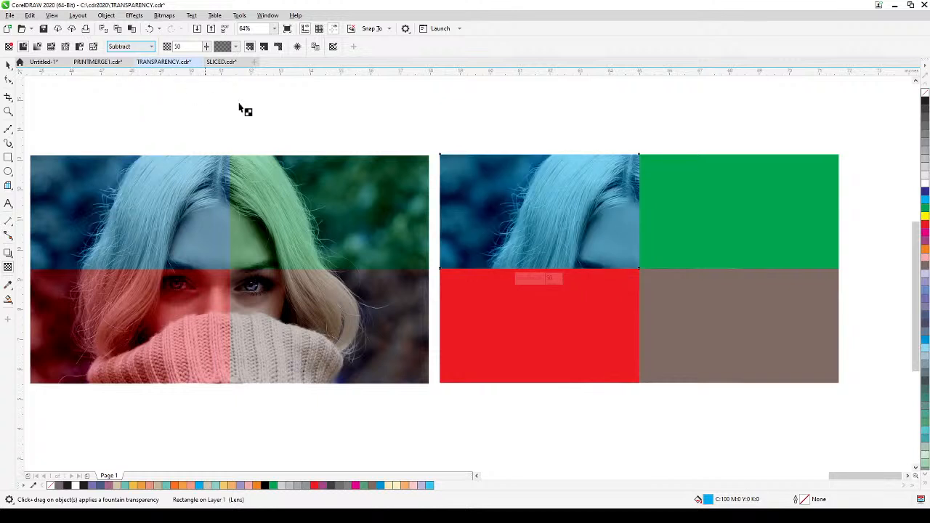
left_click(714, 214)
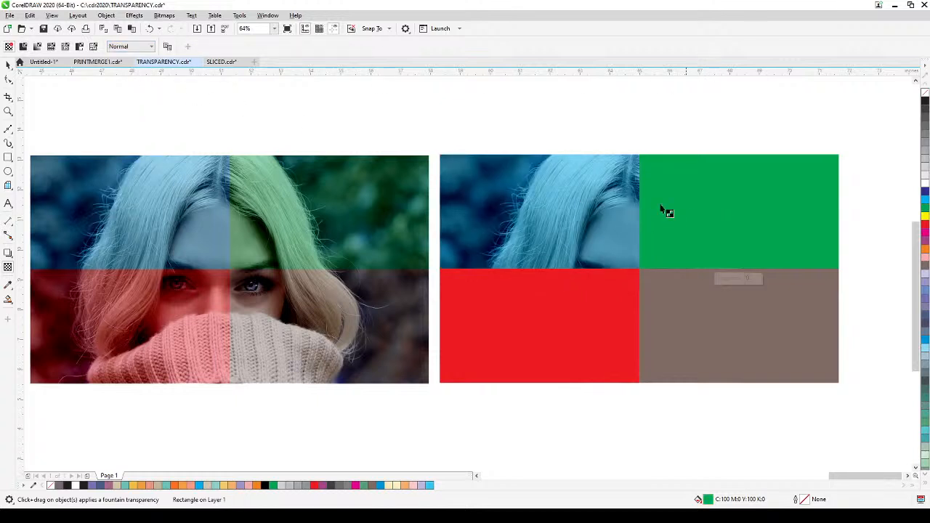
left_click(8, 66)
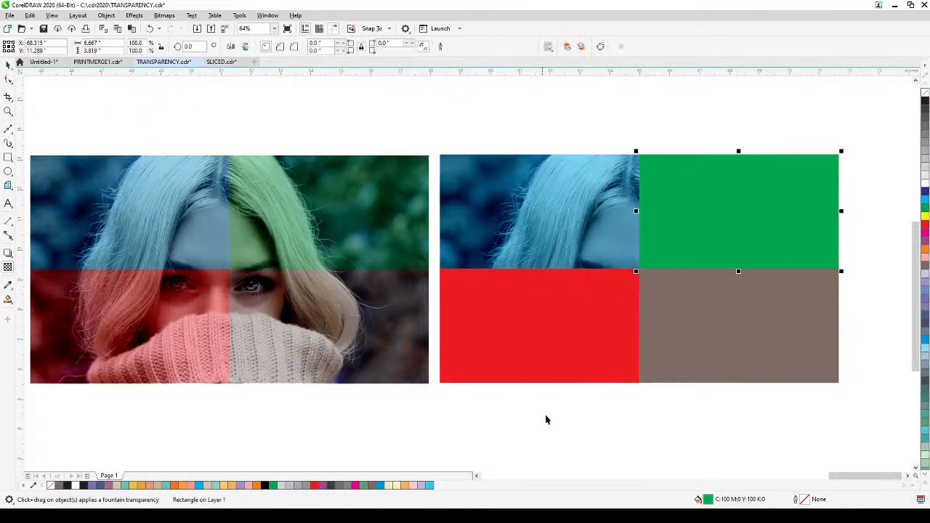
left_click(550, 369)
left_click(738, 367, "shift")
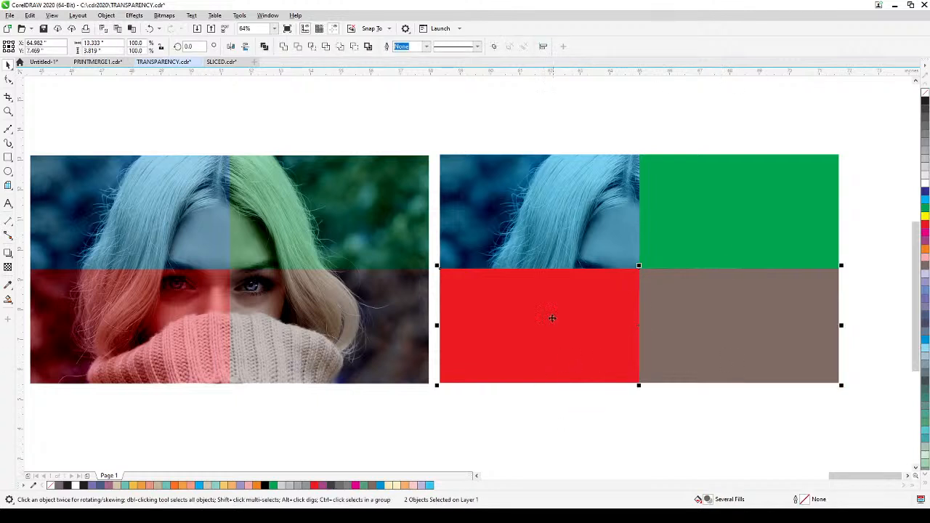
left_click(510, 471)
Step: Apply a uniform transparency of 50 with the Subtract merge mode to the red, brown-grey and green rectangles together
left_click(538, 346)
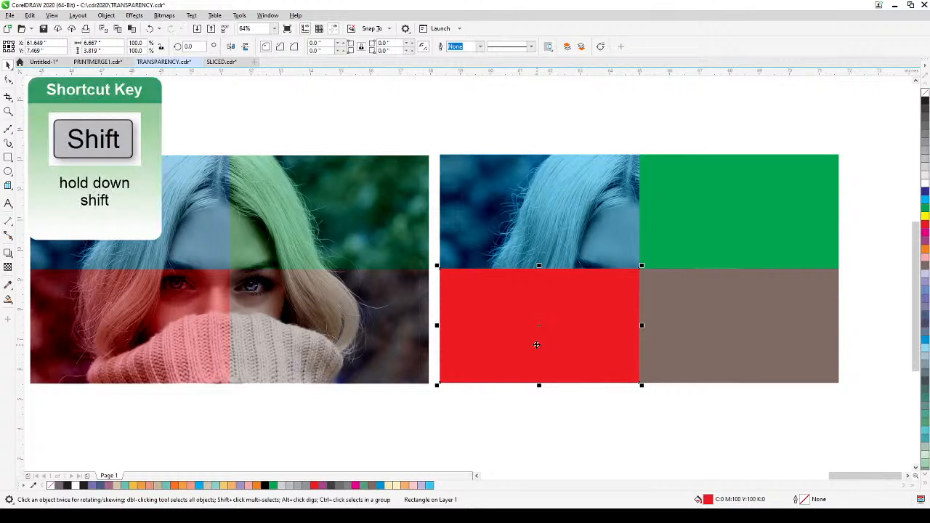
left_click(683, 343, "shift")
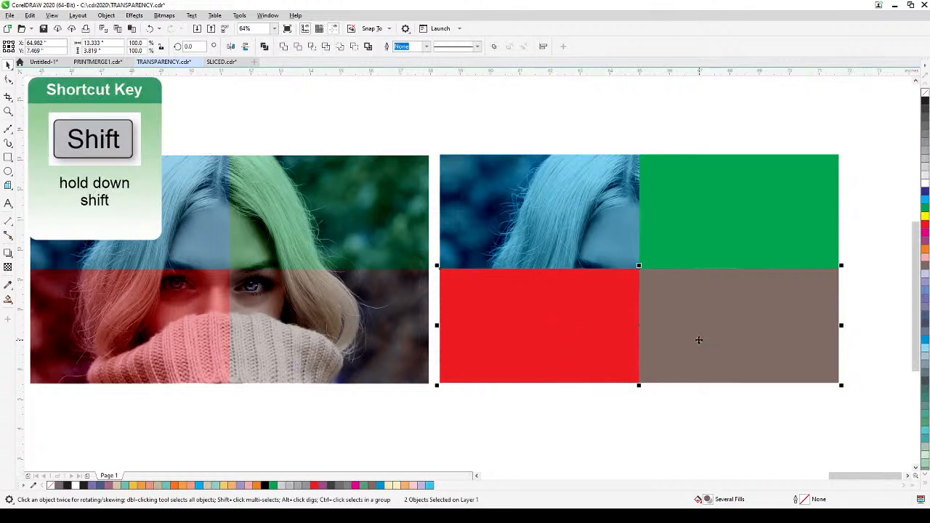
left_click(735, 234, "shift")
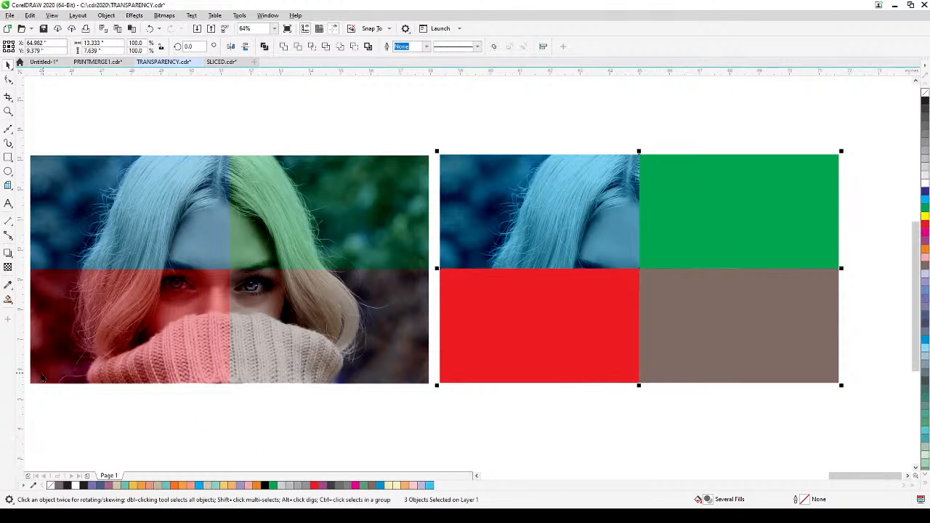
left_click(8, 267)
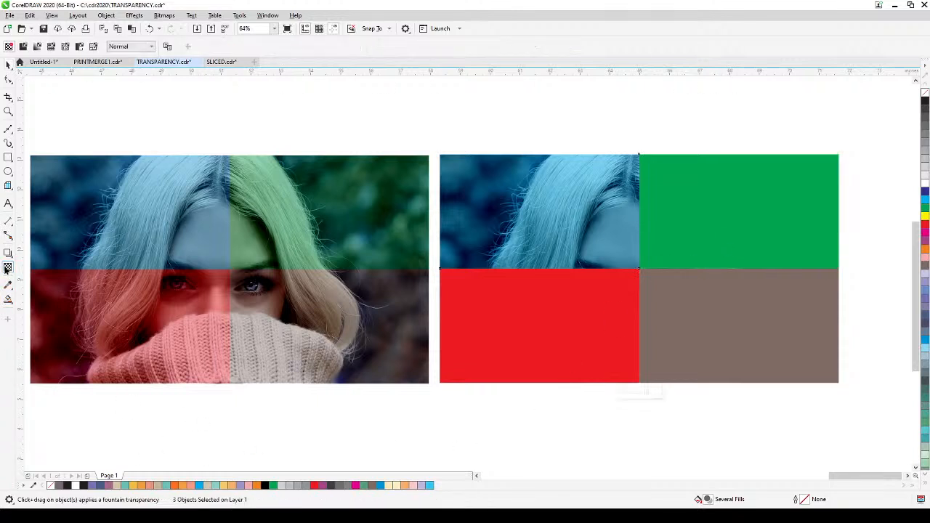
left_click(22, 48)
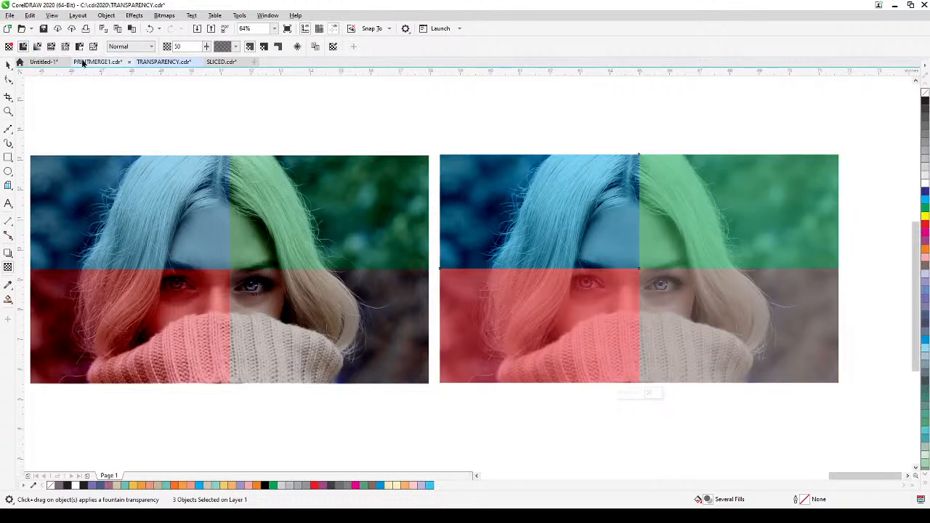
left_click(150, 48)
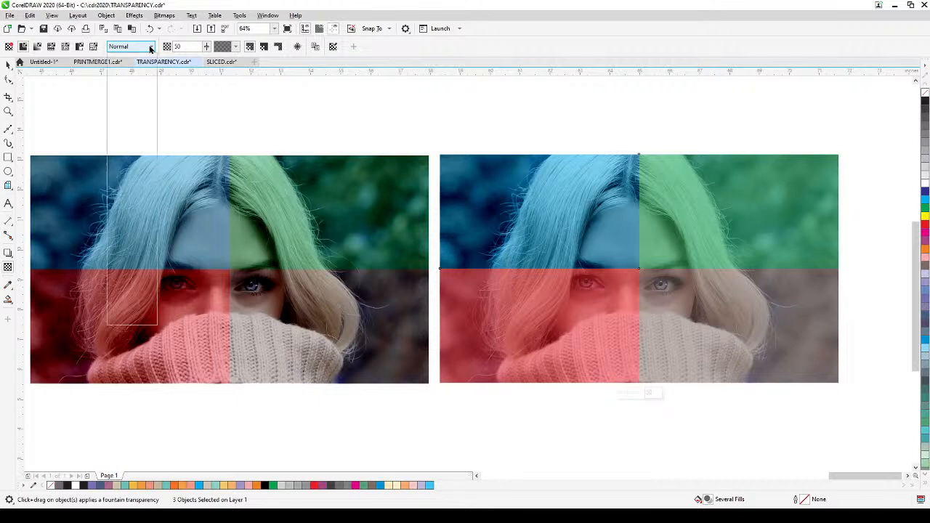
left_click(138, 79)
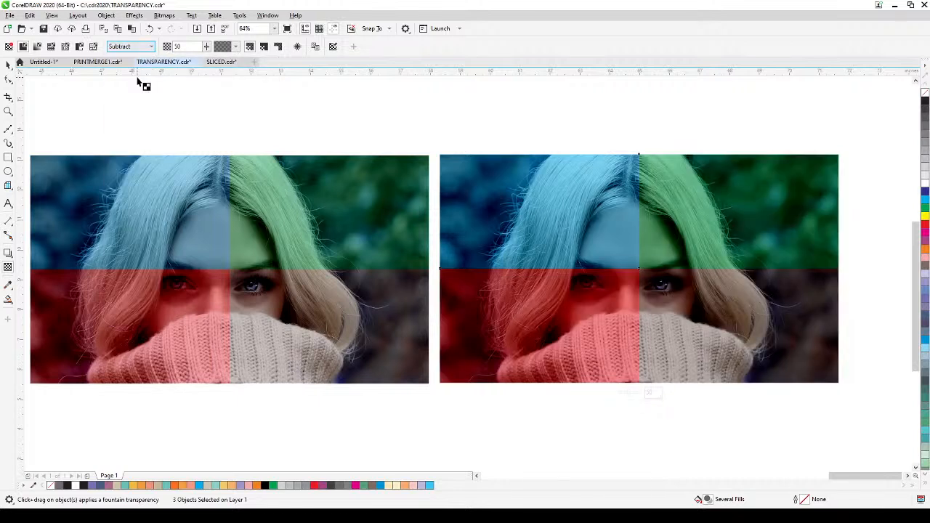
Step: Set the brown-grey rectangle's transparency to 60 and deselect it
left_click(8, 64)
left_click(745, 329)
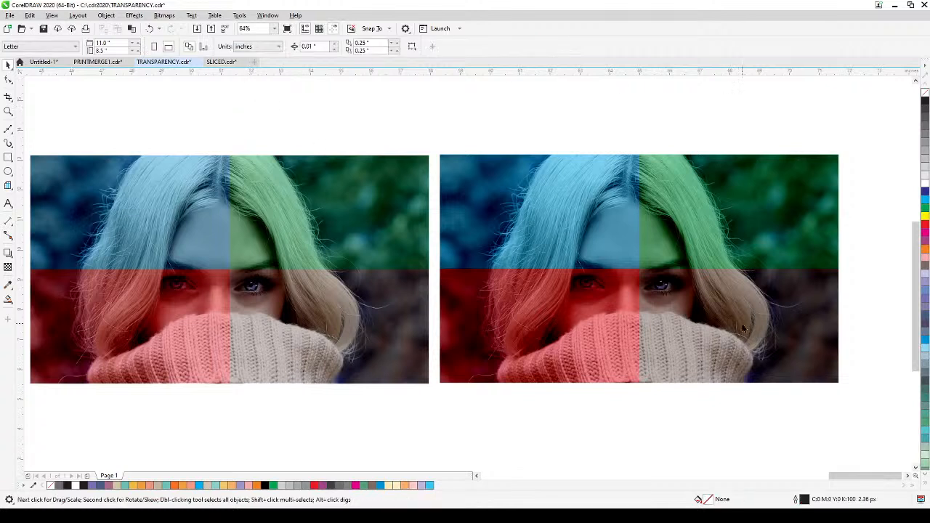
left_click(8, 268)
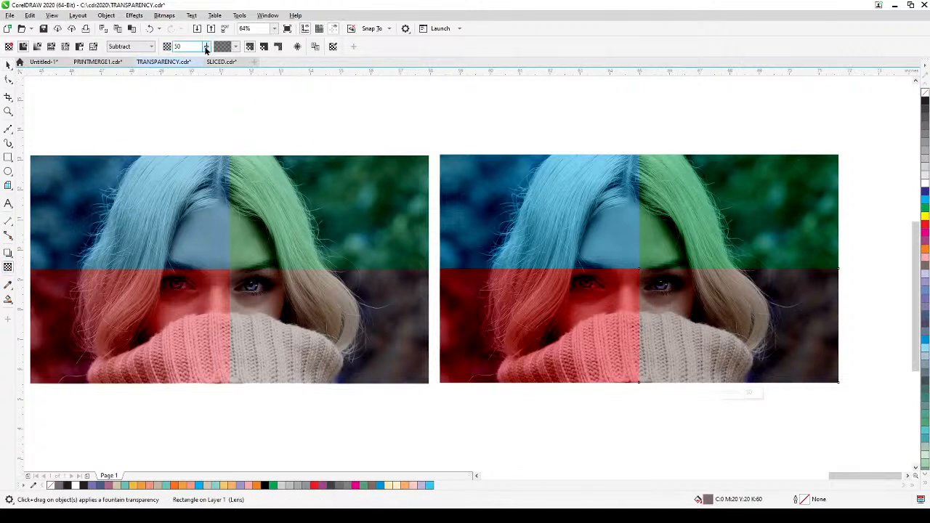
left_click_drag(205, 53, 209, 60)
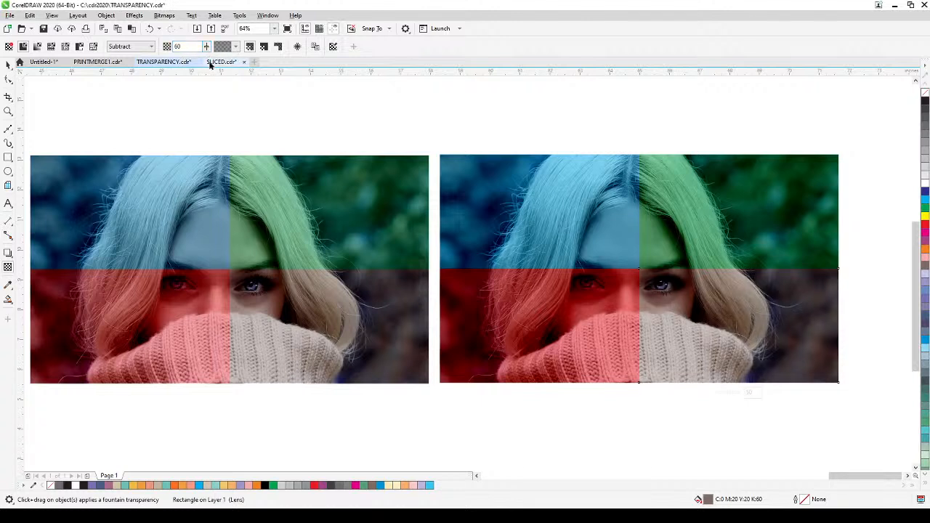
left_click(8, 65)
left_click(162, 113)
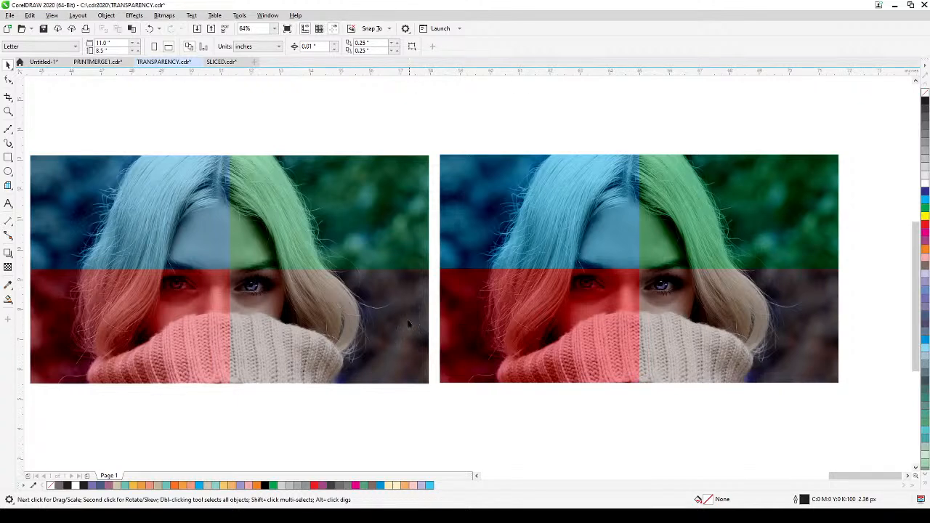
Step: Review the portrait quadrants and the blended portrait examples by the white-blossom photo up close
scroll(399, 315, "down", 2)
left_click_drag(335, 323, 559, 303)
left_click_drag(224, 304, 568, 320)
left_click_drag(227, 265, 619, 262)
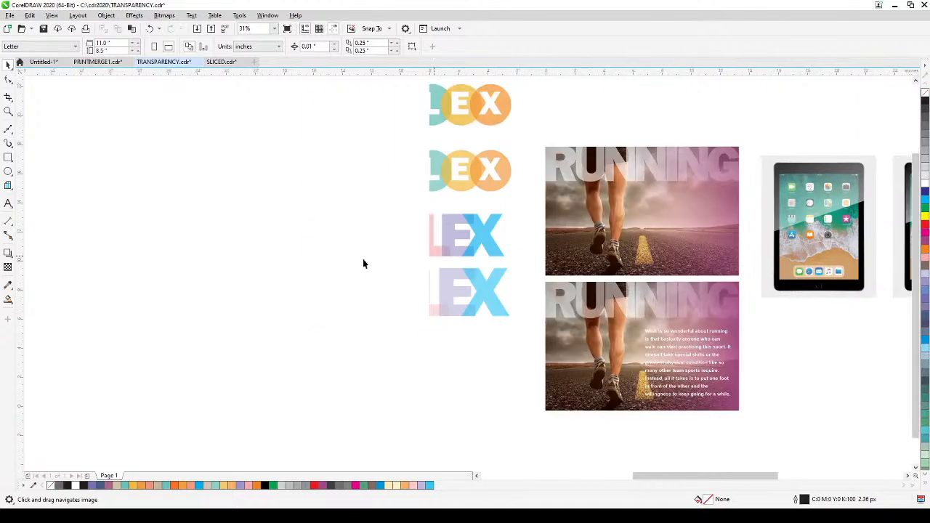
left_click_drag(322, 269, 644, 254)
left_click_drag(343, 244, 644, 276)
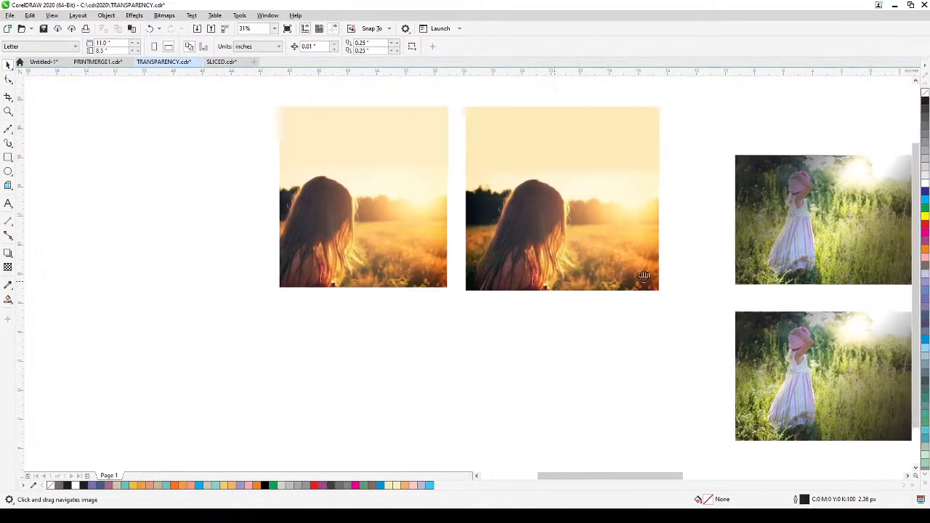
left_click_drag(339, 363, 623, 341)
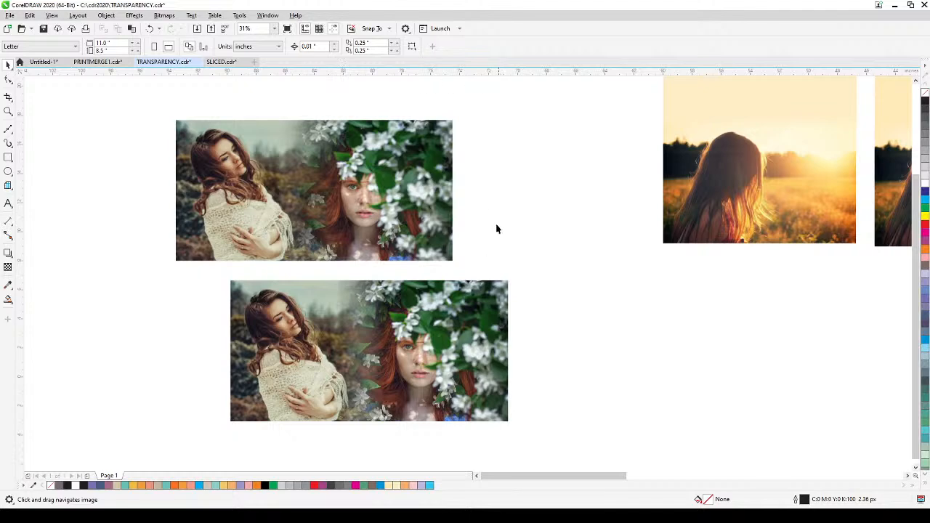
left_click_drag(531, 229, 515, 268)
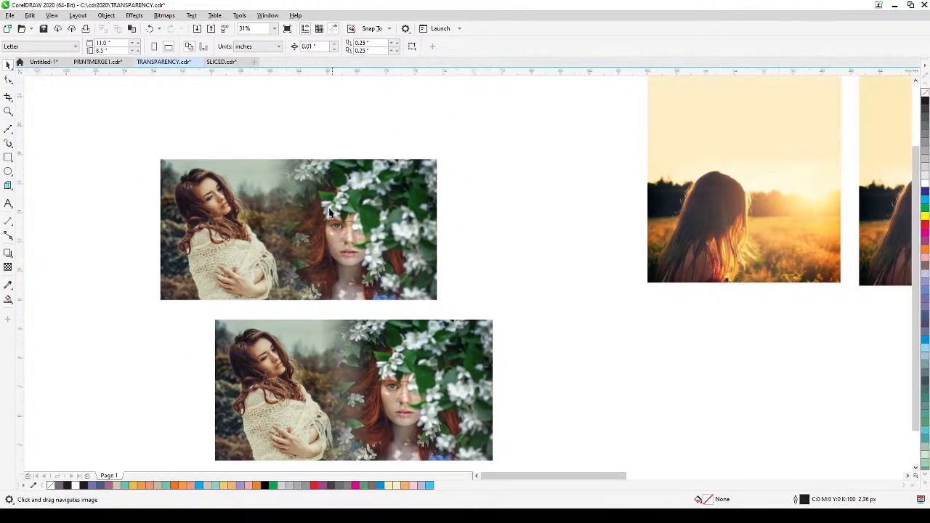
scroll(472, 230, "up", 1)
left_click_drag(480, 231, 211, 373)
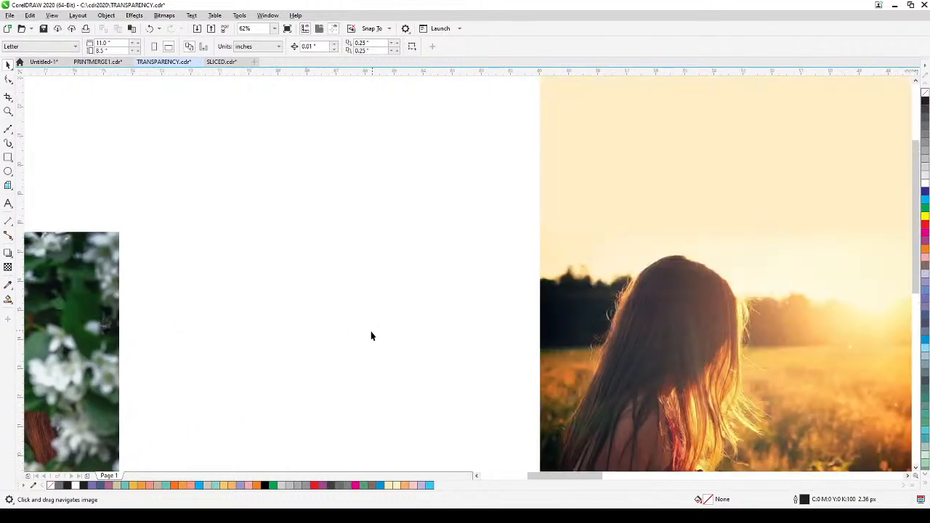
Step: Inspect the two extended-sky sunset images, selecting the left photo beneath the sky, and the meadow photos of the girl in the striped dress
scroll(372, 334, "down", 1)
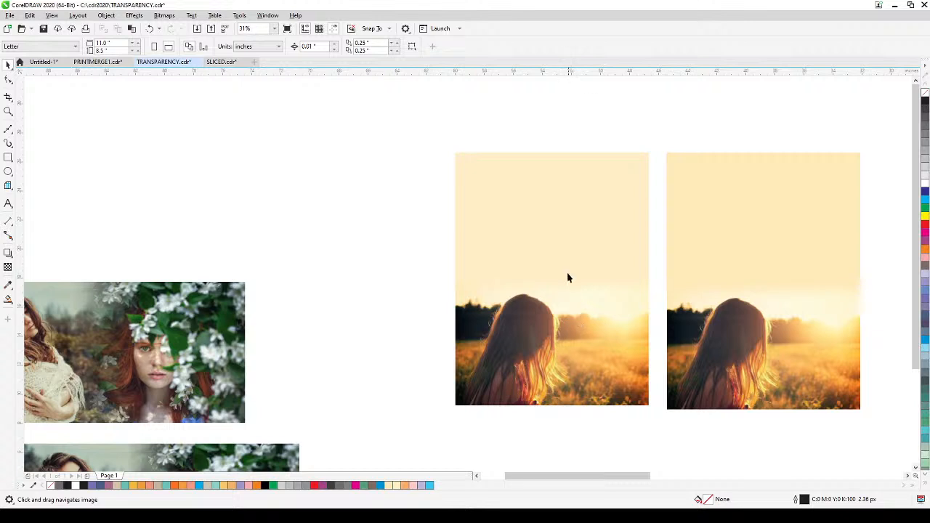
left_click(542, 163)
left_click(585, 133)
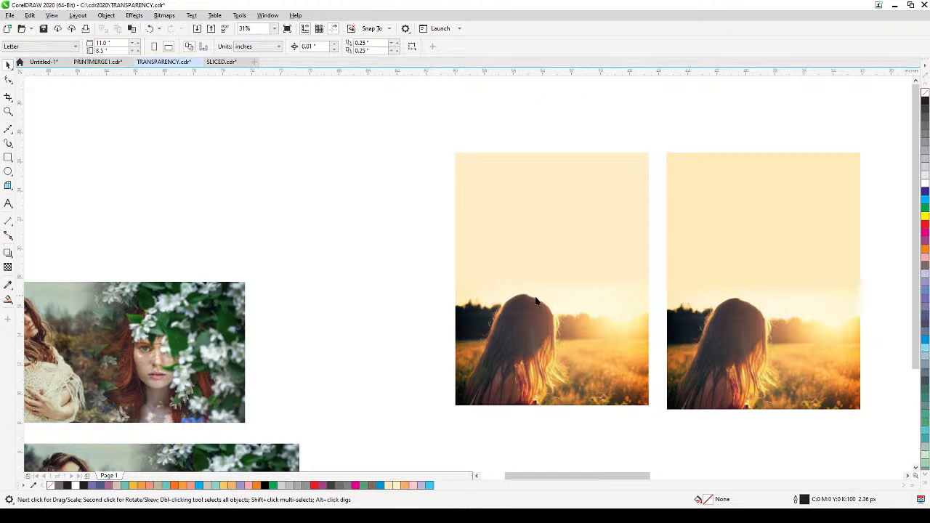
left_click(528, 349)
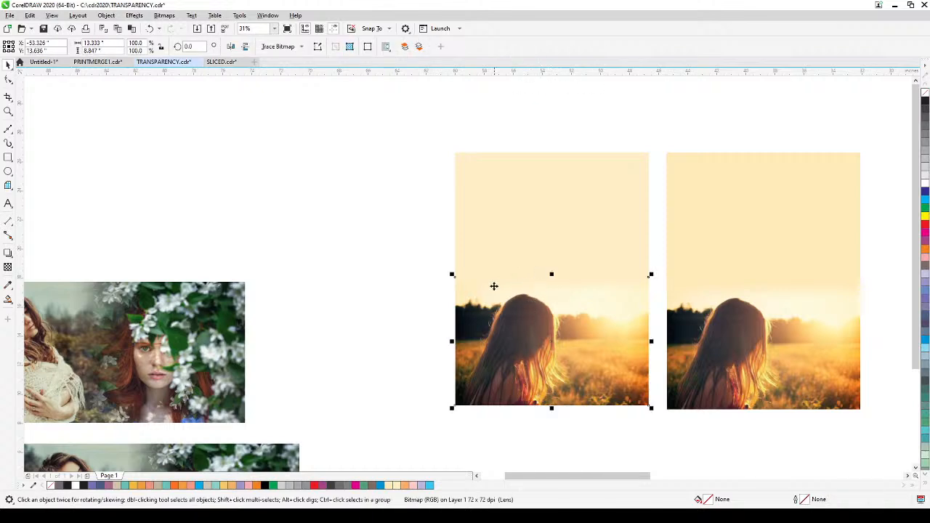
left_click_drag(700, 412, 329, 380)
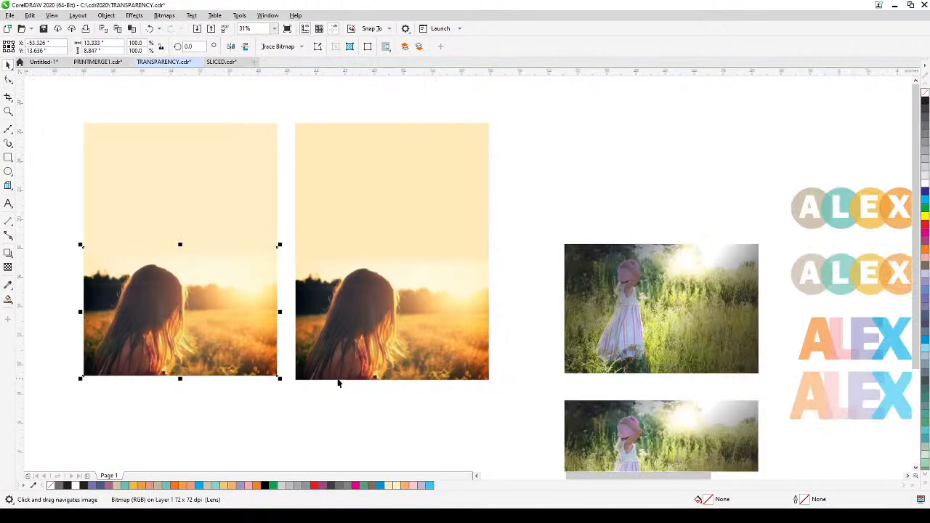
scroll(338, 383, "down", 1)
scroll(465, 382, "up", 1)
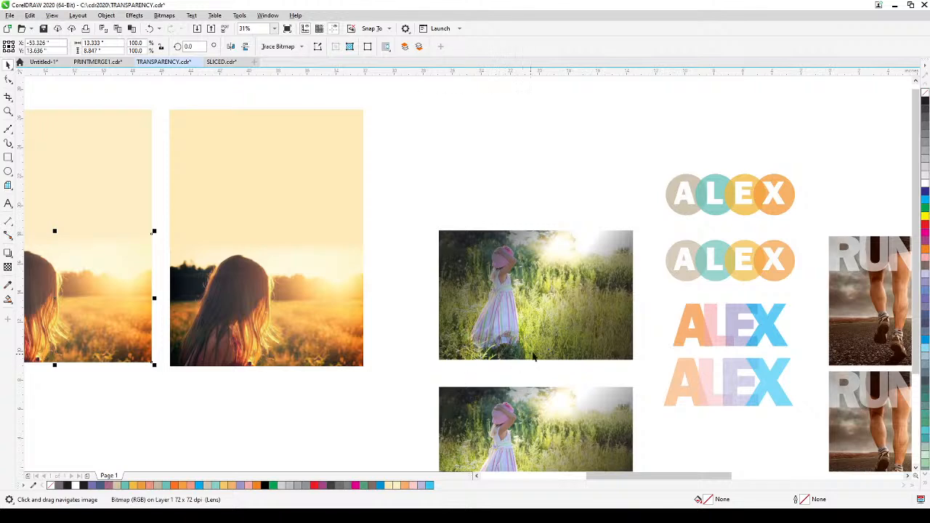
scroll(535, 356, "up", 1)
left_click_drag(545, 247, 511, 301)
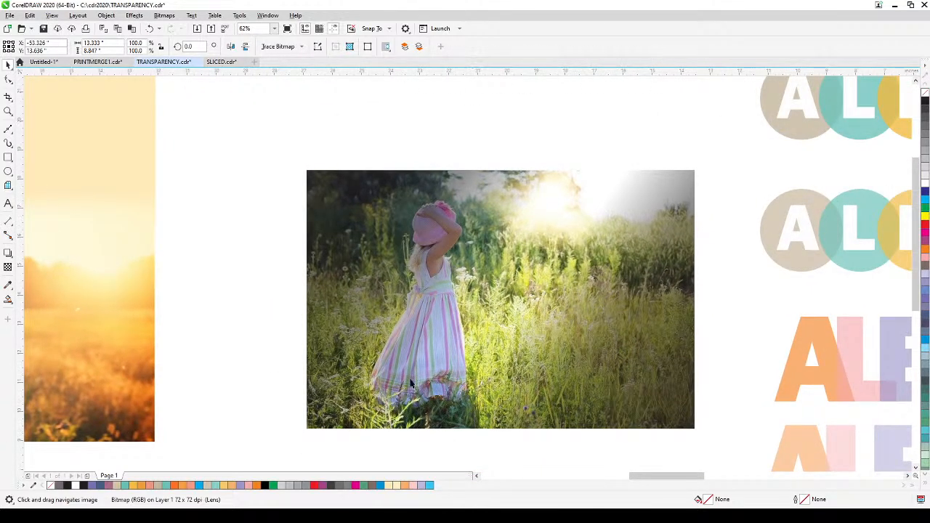
scroll(598, 359, "down", 1)
left_click_drag(598, 358, 408, 352)
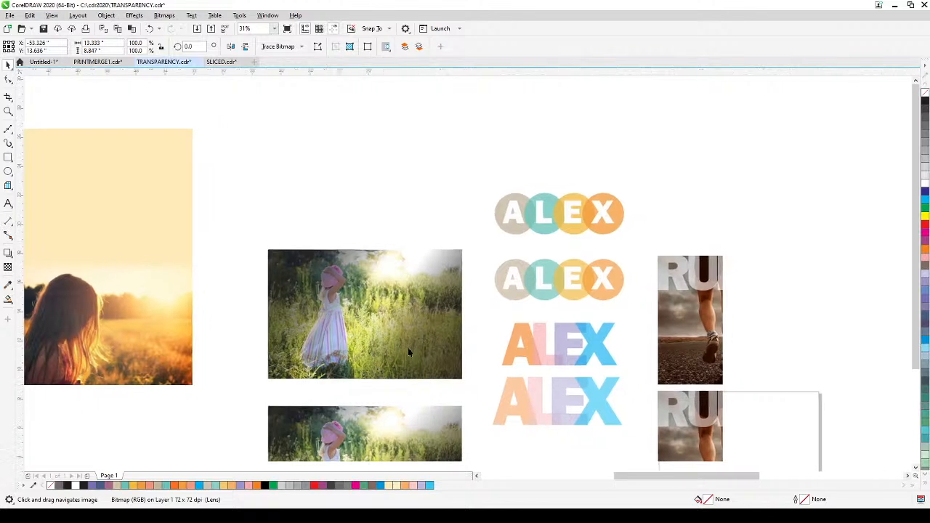
Step: Examine the overlapping ALEX logos and the RUNNING posters with their faded lettering and purple tint
scroll(573, 367, "up", 1)
left_click_drag(573, 367, 507, 332)
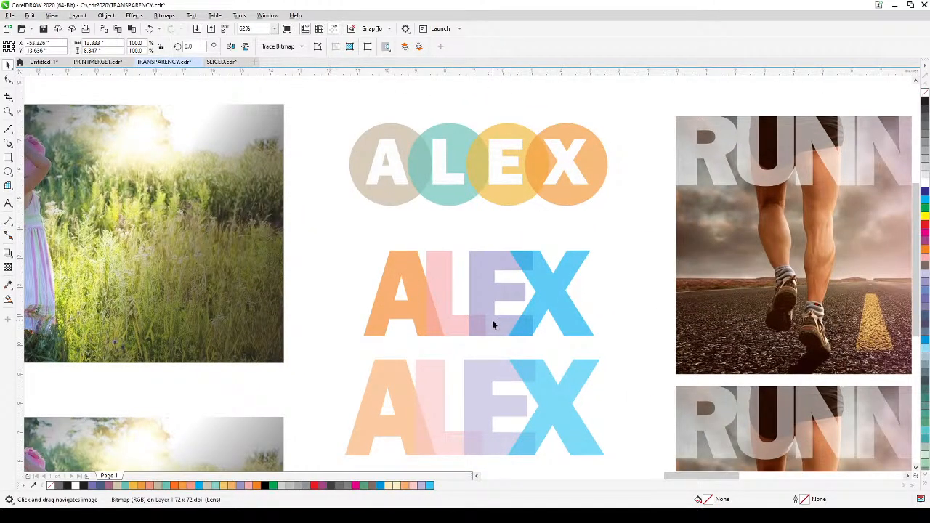
scroll(509, 323, "down", 1)
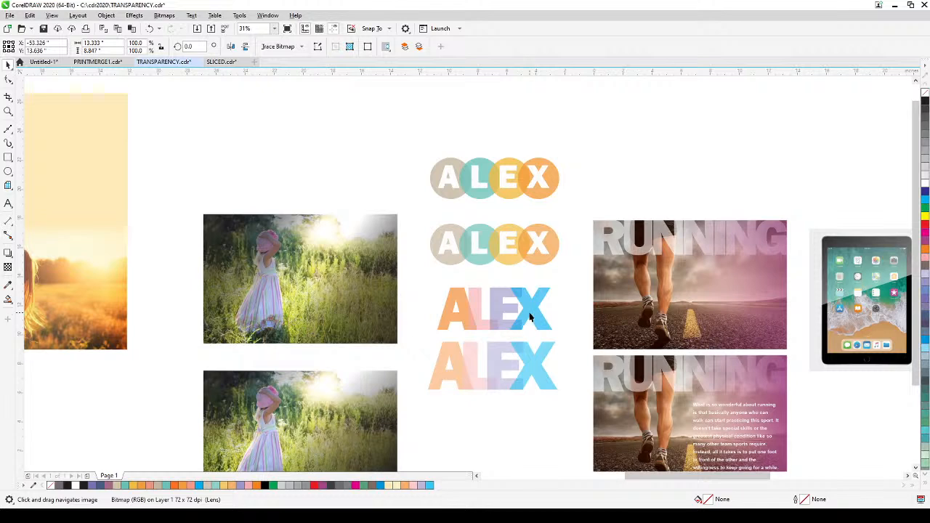
scroll(662, 297, "up", 1)
scroll(644, 336, "down", 1)
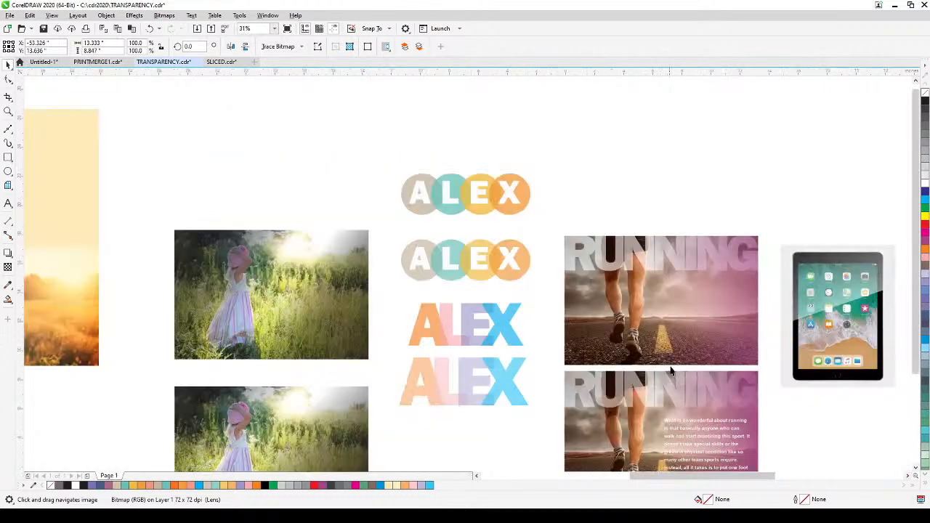
left_click_drag(670, 370, 612, 233)
scroll(635, 292, "up", 1)
left_click_drag(637, 302, 590, 261)
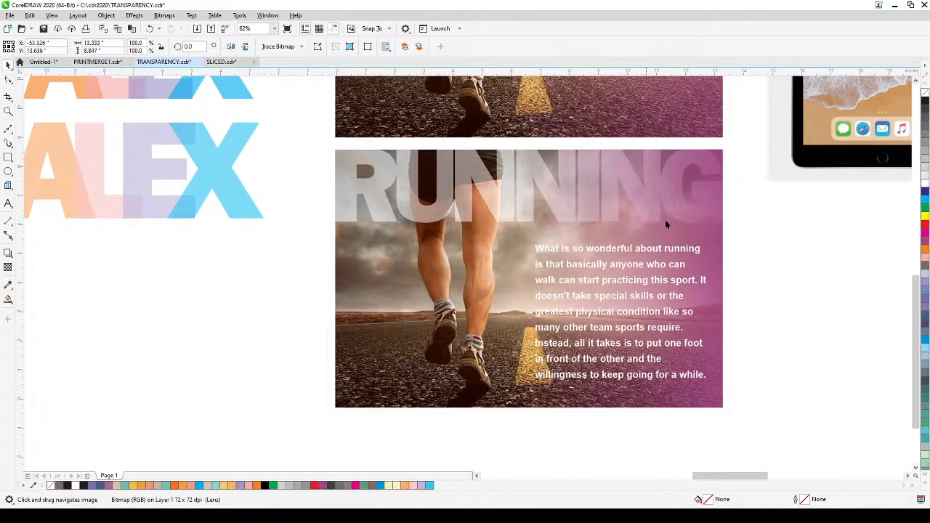
scroll(752, 270, "down", 2)
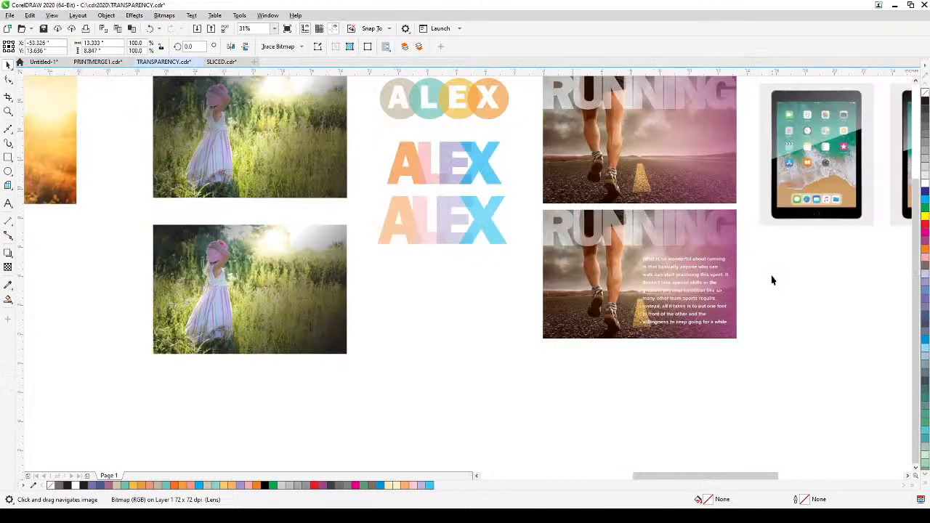
Step: Move the white reflection shape on the right-hand tablet down and to the left, off the upper screen
left_click_drag(772, 277, 439, 392)
scroll(606, 282, "up", 2)
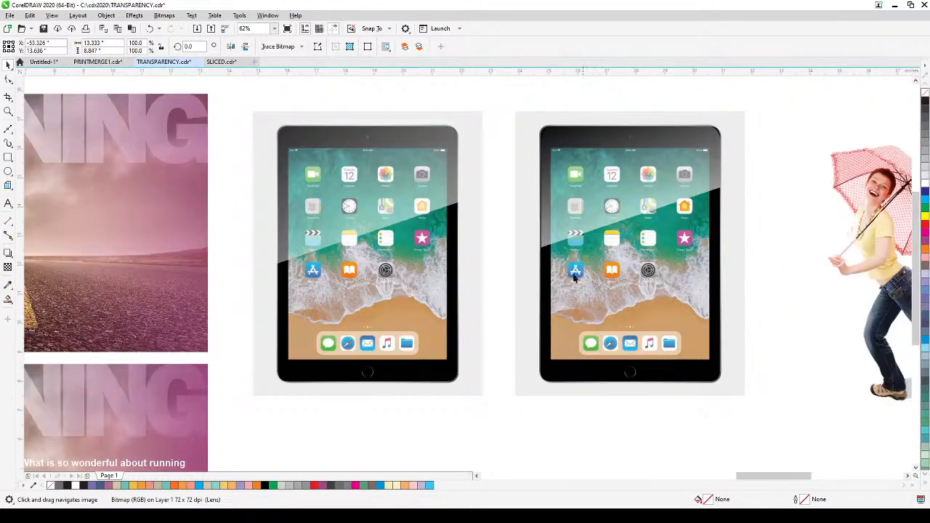
left_click_drag(525, 276, 494, 301)
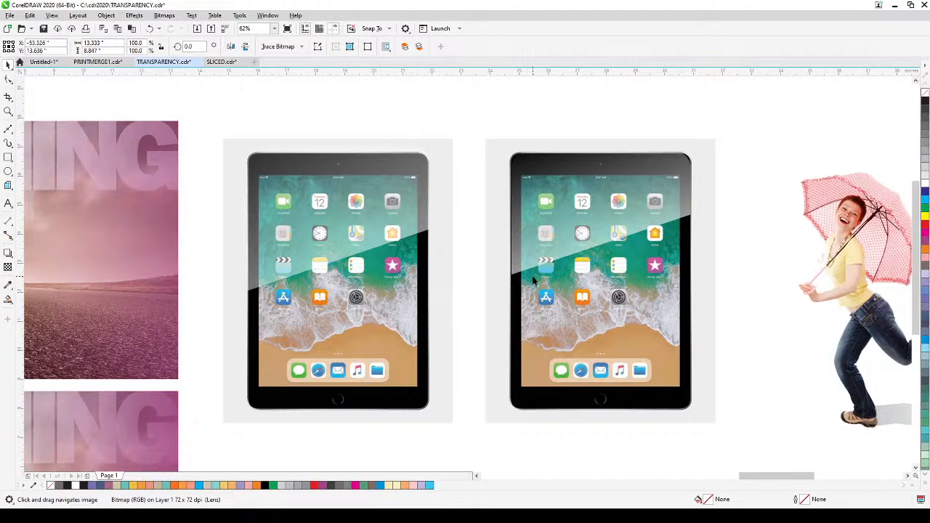
mouse_move(559, 220)
left_mouse_down()
mouse_move(467, 228)
mouse_move(453, 373)
mouse_move(492, 393)
left_mouse_up()
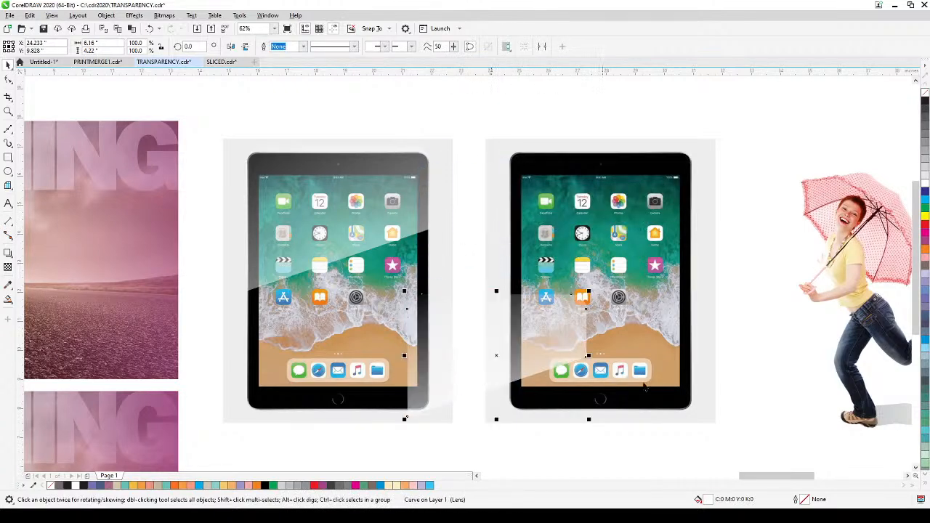
Step: Examine the fading shadow behind the woman with the umbrella and both colour-tinted portraits
left_click_drag(693, 367, 309, 393)
left_click_drag(508, 399, 472, 399)
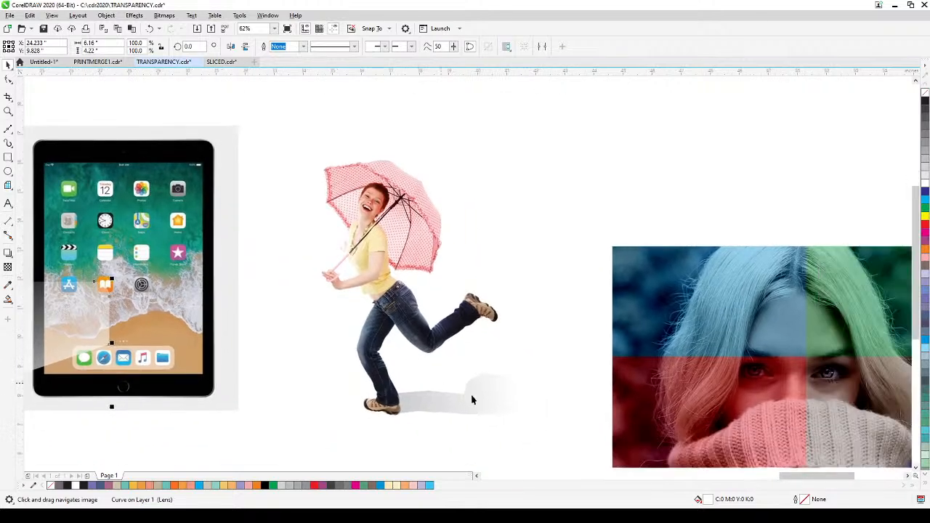
scroll(473, 391, "up", 1)
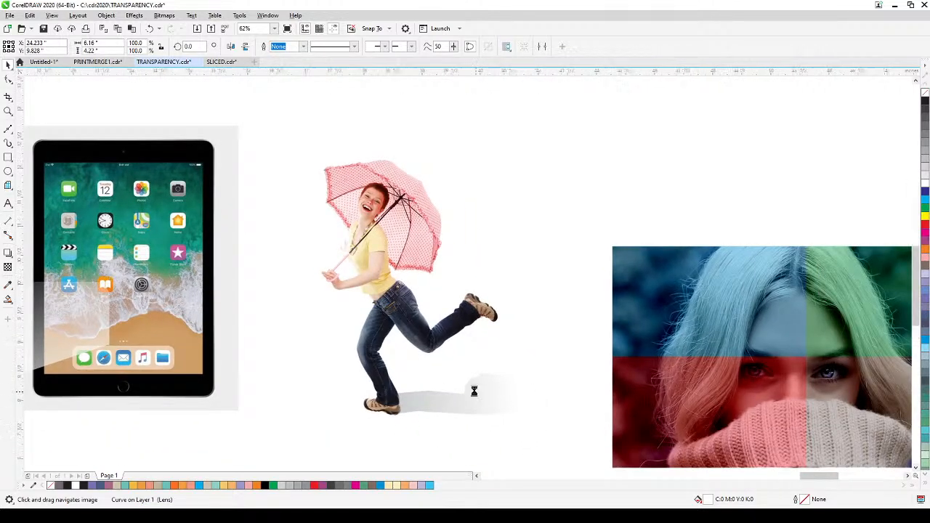
left_click_drag(590, 386, 372, 396)
scroll(372, 395, "down", 1)
left_click_drag(513, 367, 395, 251)
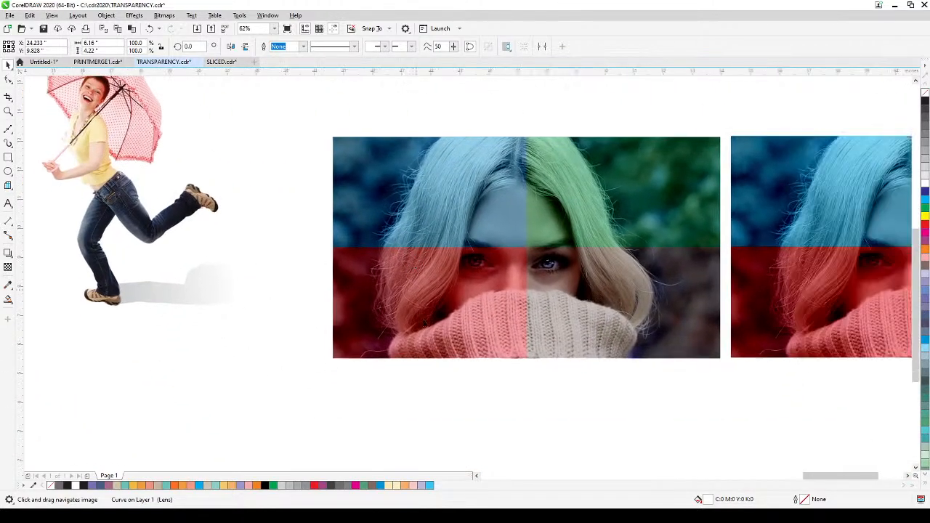
scroll(527, 338, "up", 1)
left_click_drag(577, 335, 503, 418)
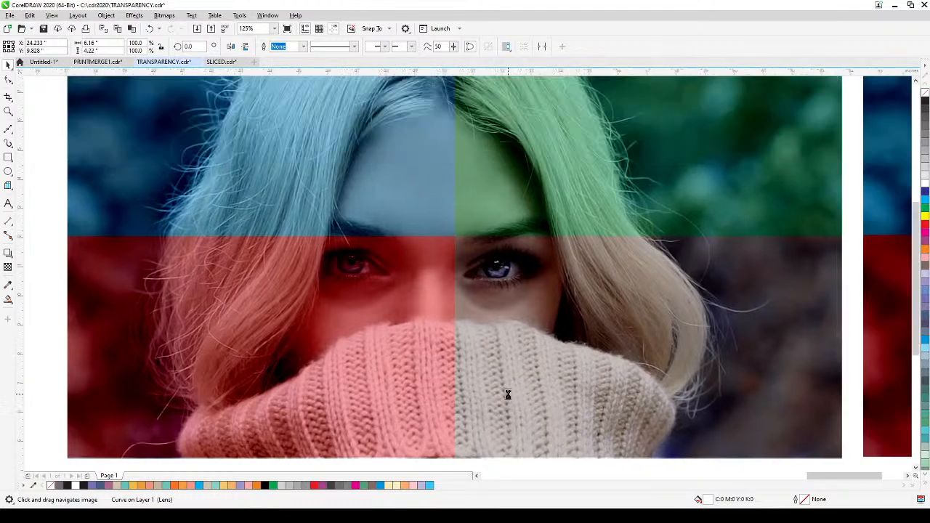
scroll(507, 394, "down", 1)
left_click_drag(570, 377, 326, 372)
left_click_drag(470, 386, 392, 381)
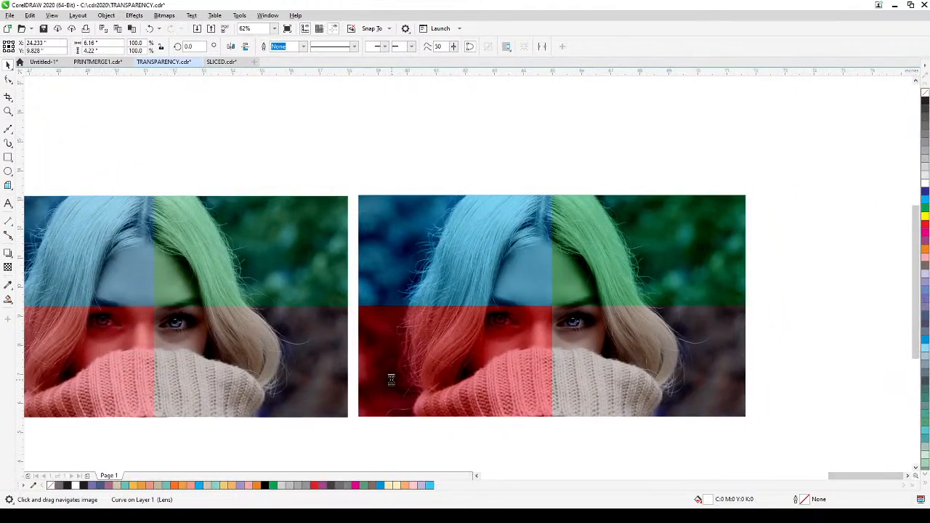
Step: Move the green, cyan, red and brown-grey rectangles outward from the right portrait's quadrants to expose the photo, leaving nothing selected
left_click(612, 302)
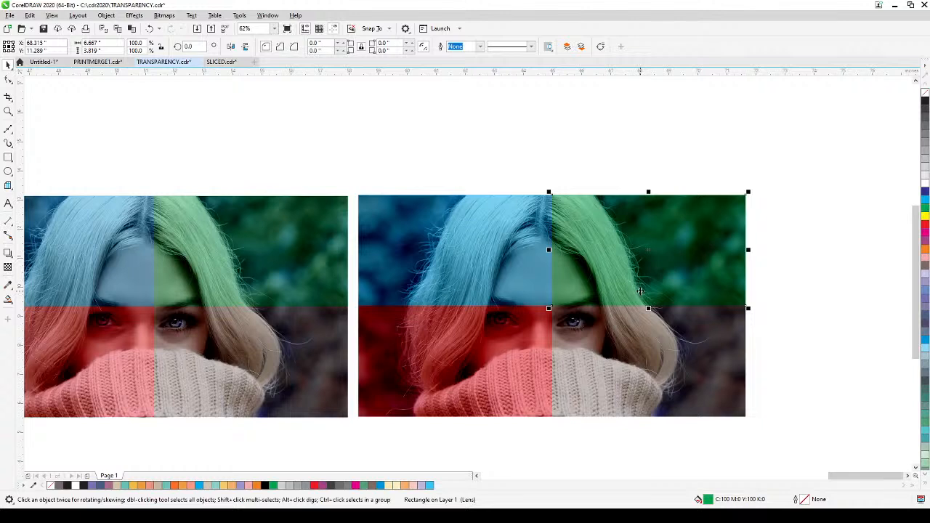
left_click_drag(640, 291, 745, 242)
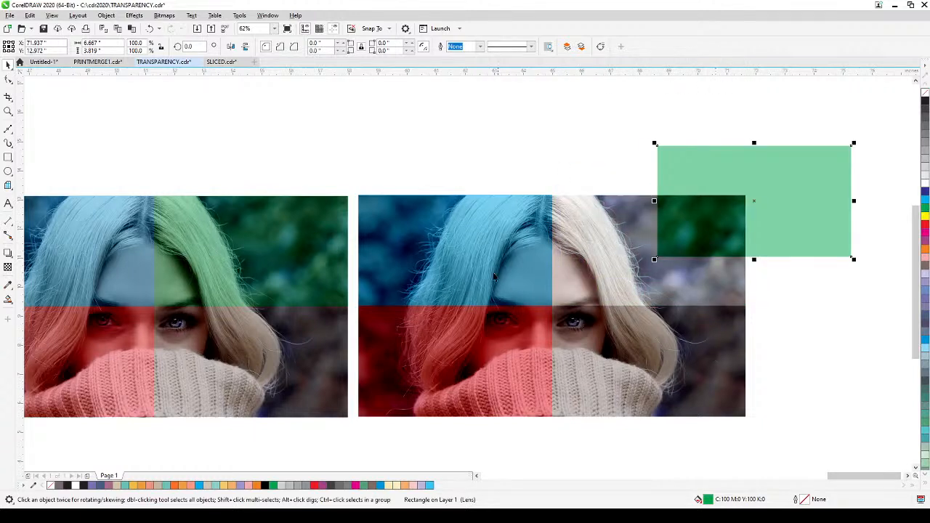
left_click_drag(494, 277, 430, 202)
mouse_move(474, 364)
left_mouse_down()
mouse_move(438, 384)
mouse_move(424, 412)
mouse_move(401, 413)
left_mouse_up()
left_click_drag(711, 382, 772, 430)
left_click(542, 256)
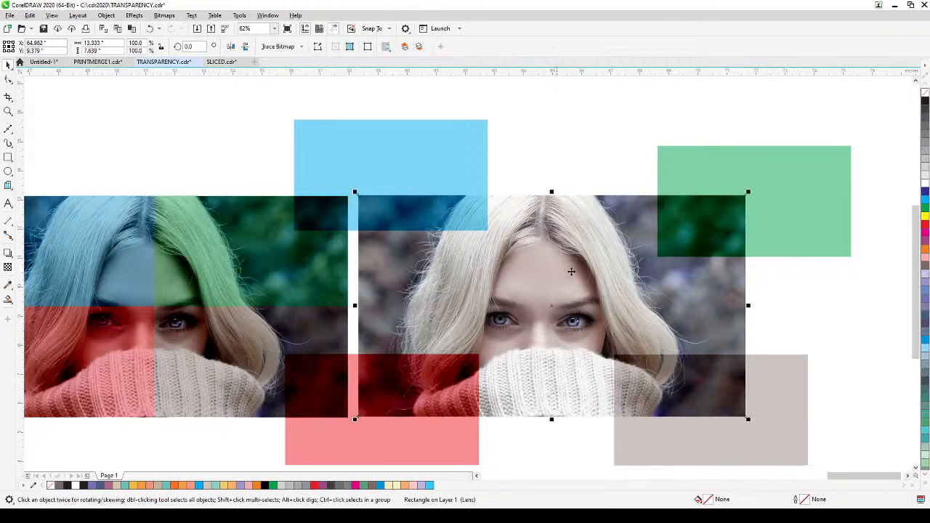
left_click(800, 331)
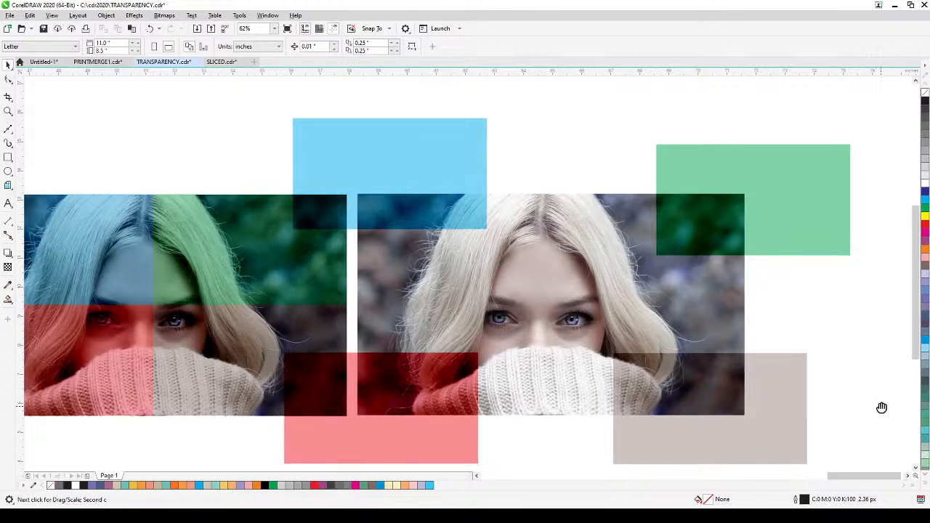
left_click_drag(881, 405, 868, 378)
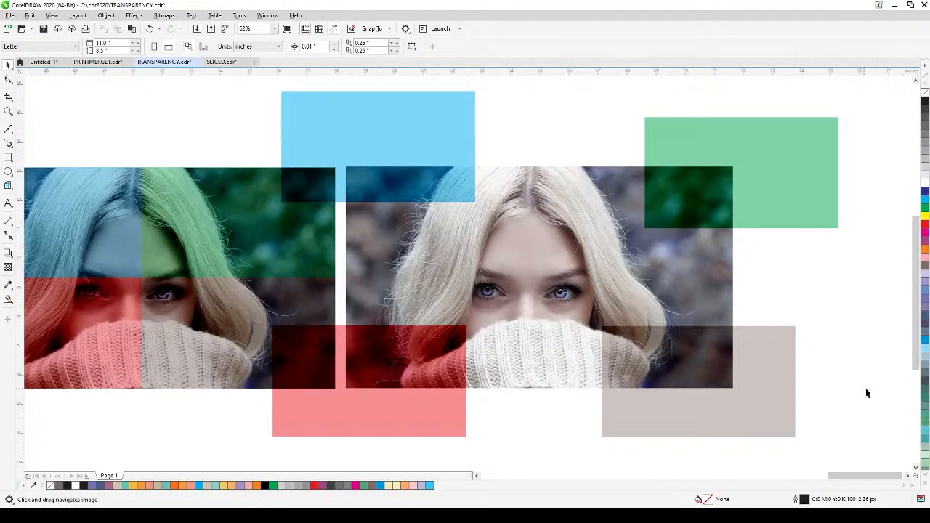